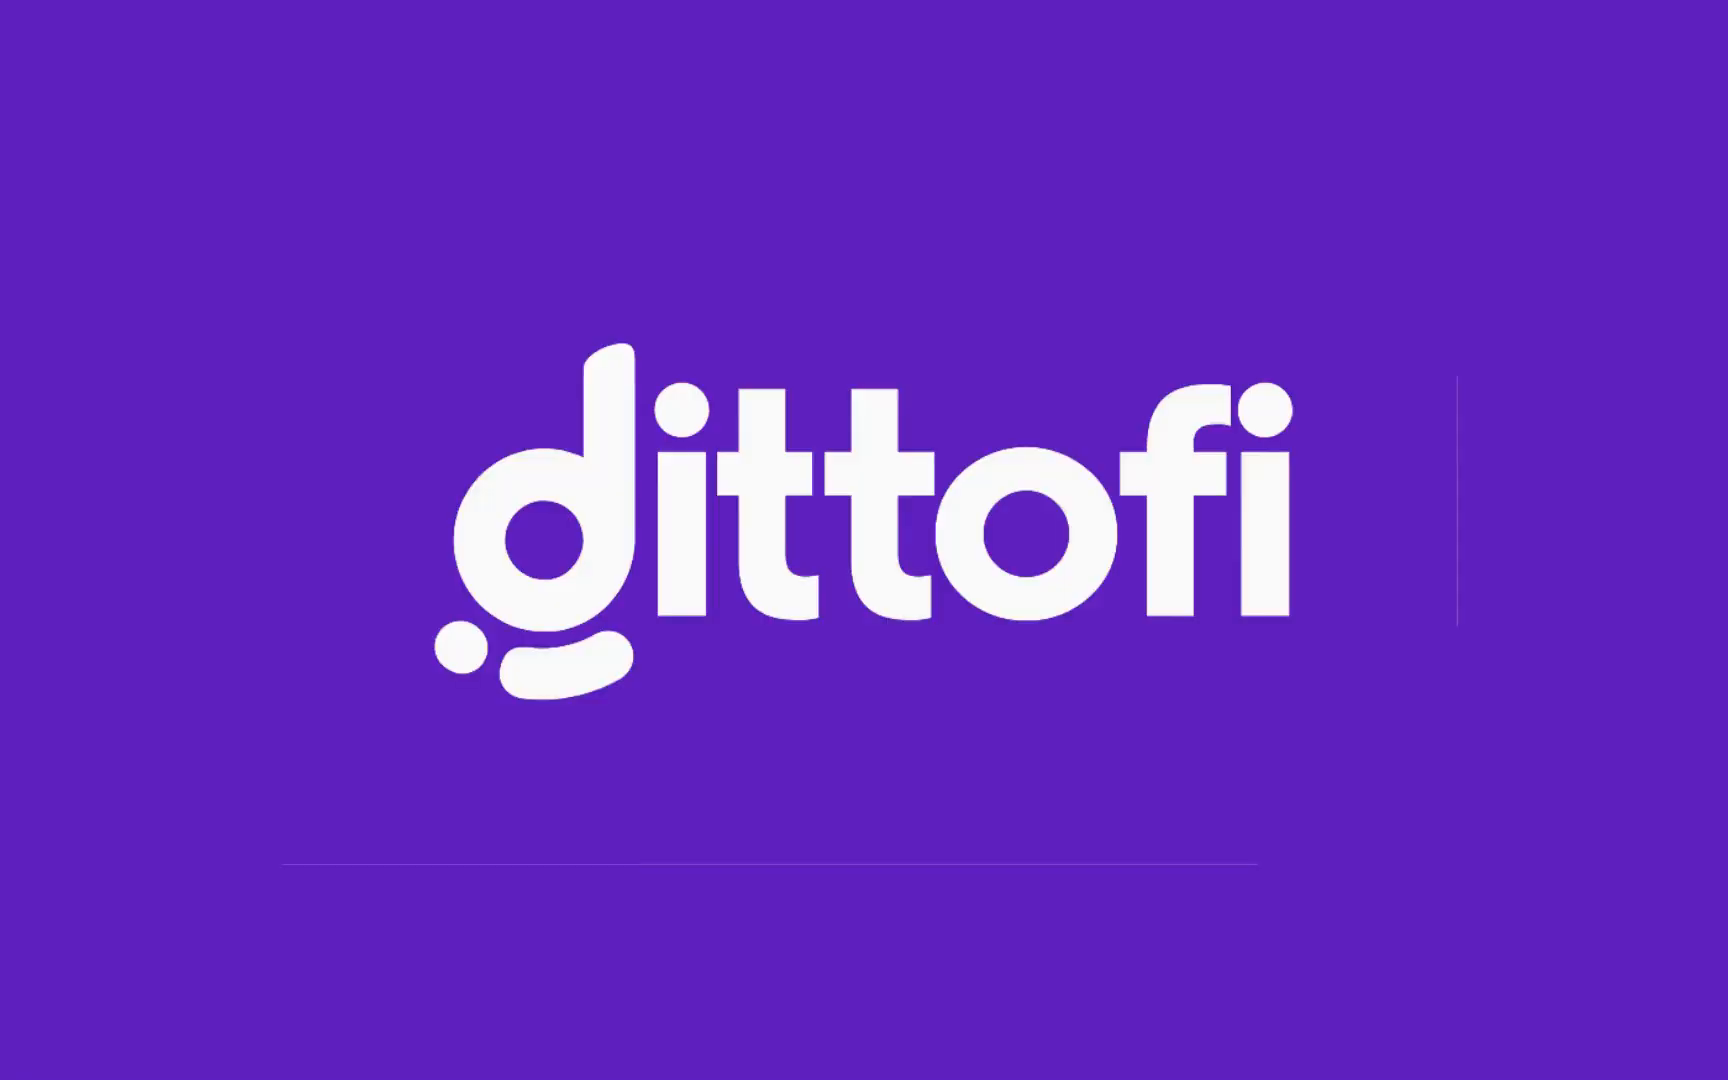
- Select the "Beautiful, simple and easy to use task manager." heading and examine its layout display modes and its margin and padding settings
{"action": "left_click", "coordinate": [630, 497]}
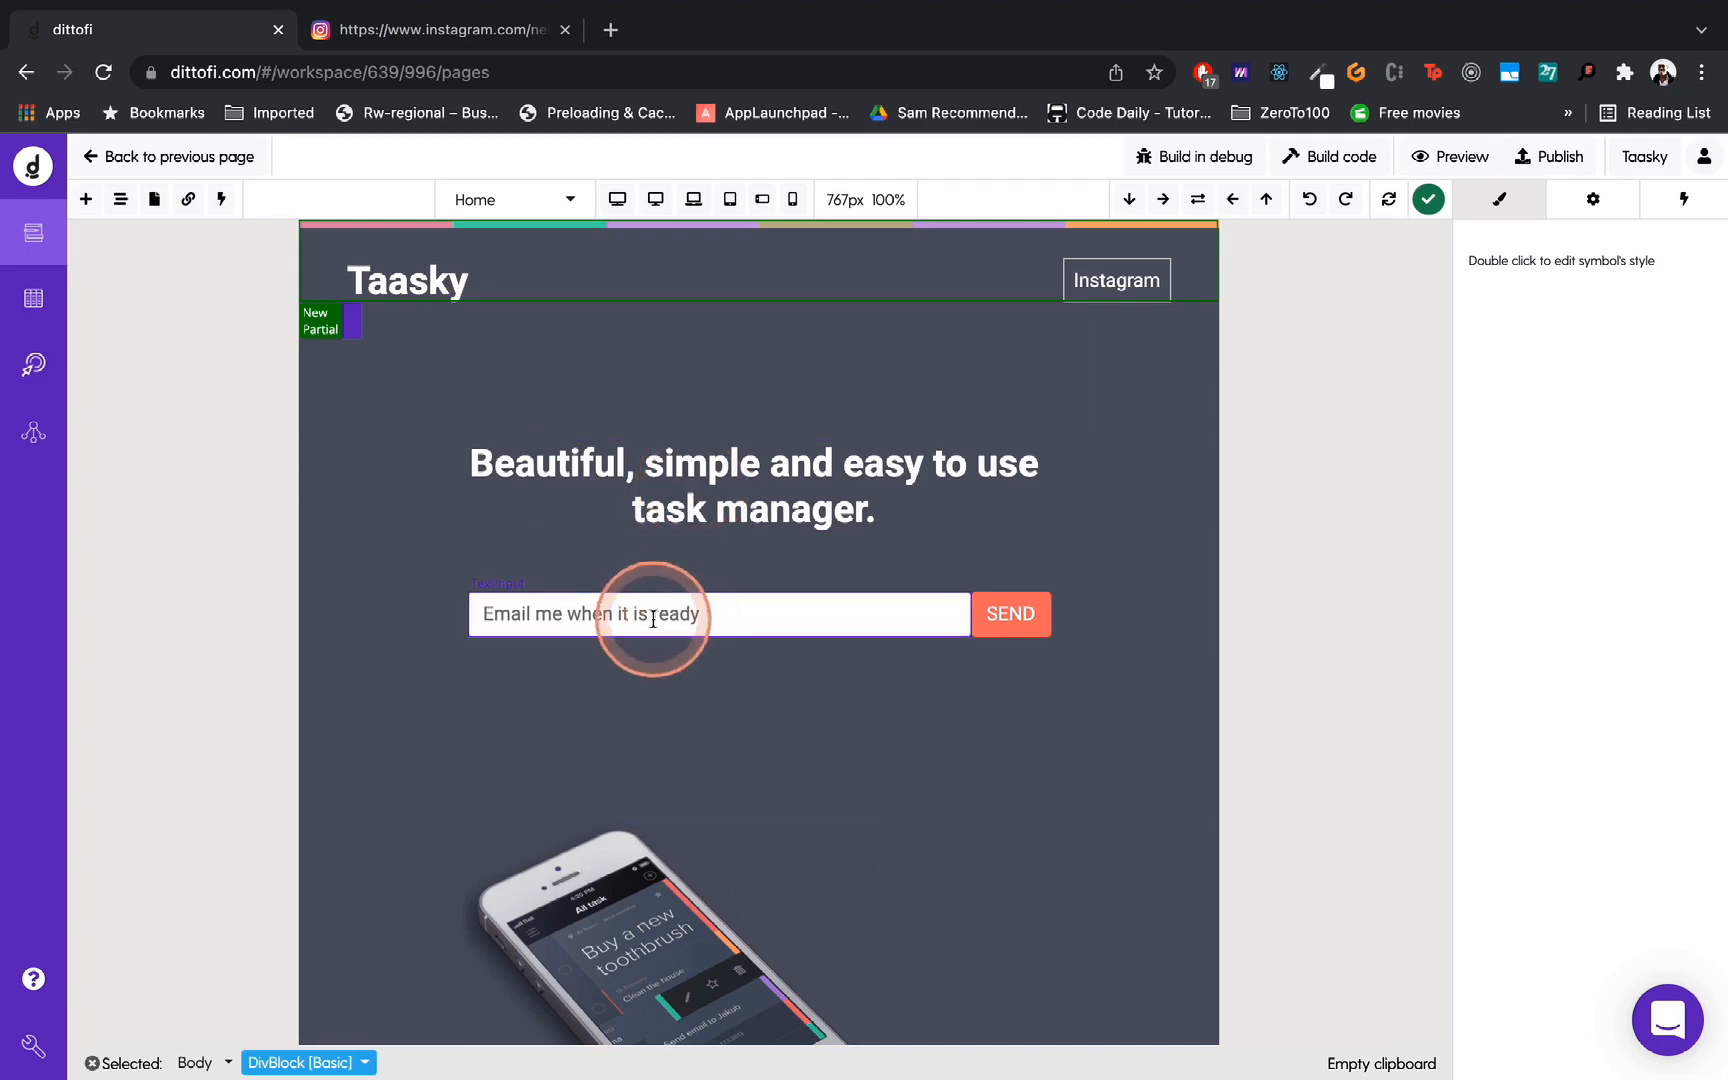
{"action": "left_click", "coordinate": [740, 490]}
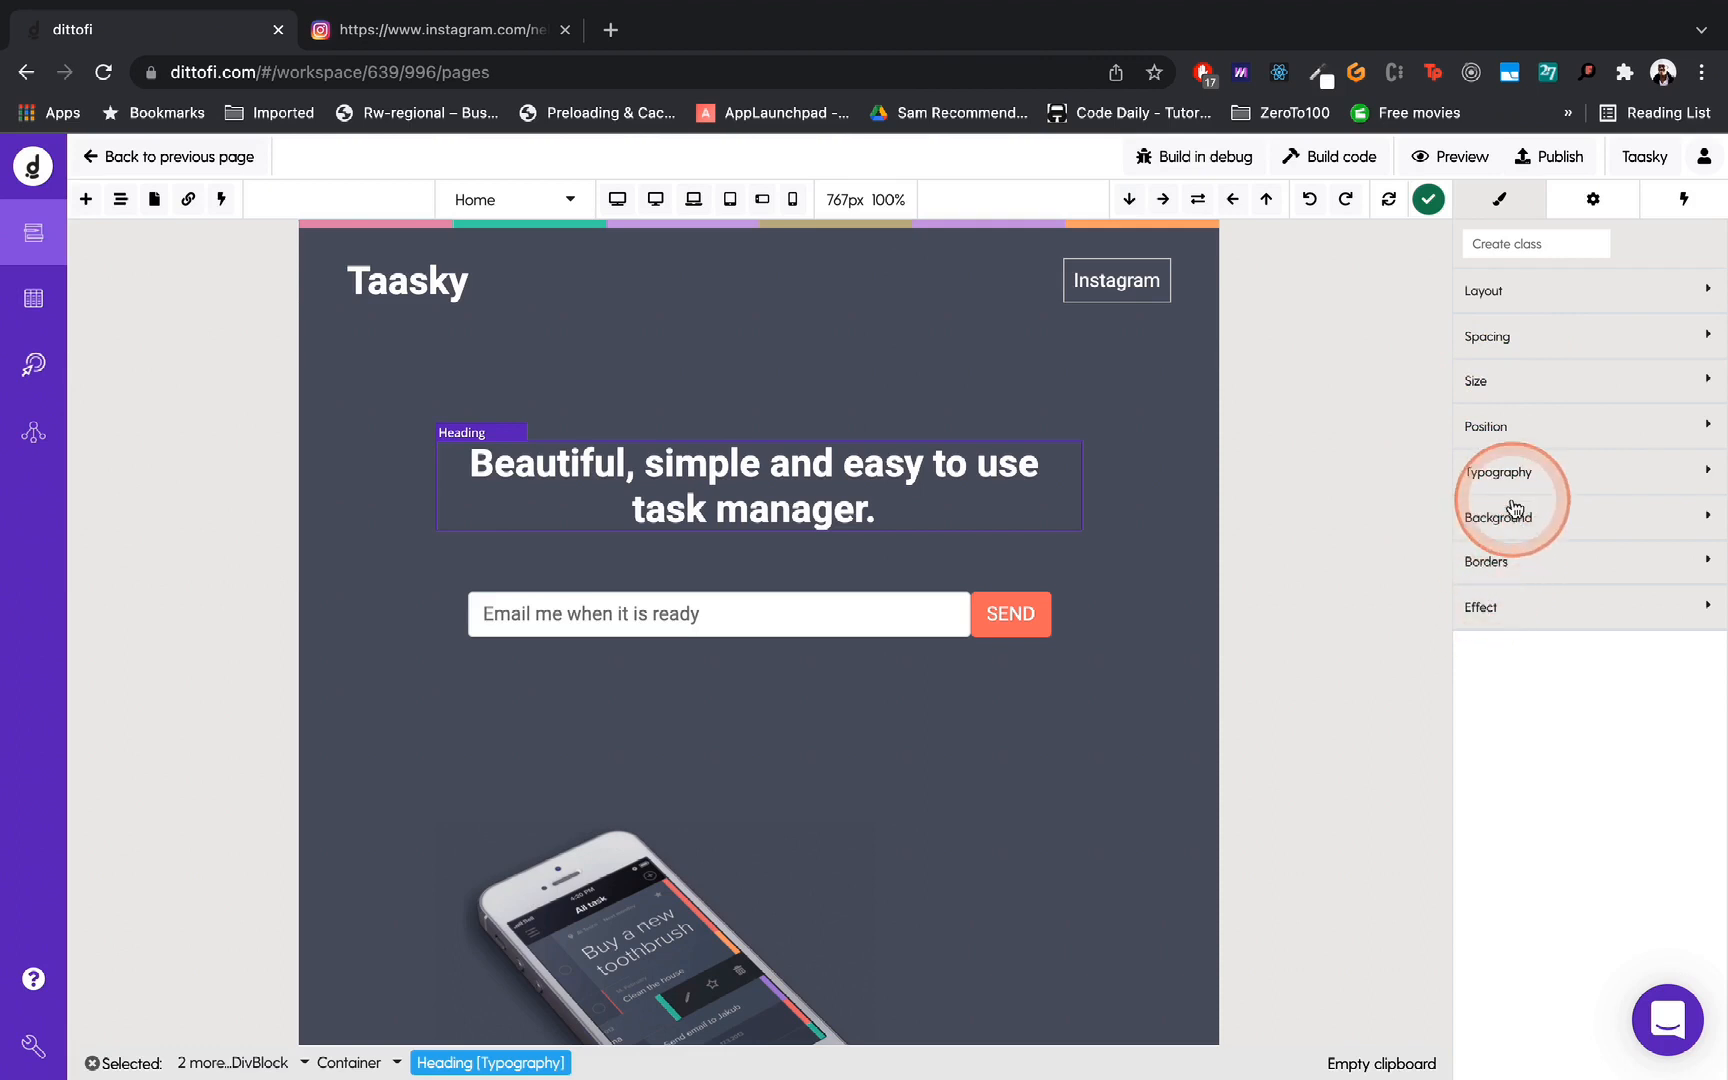
{"action": "left_click", "coordinate": [1524, 296]}
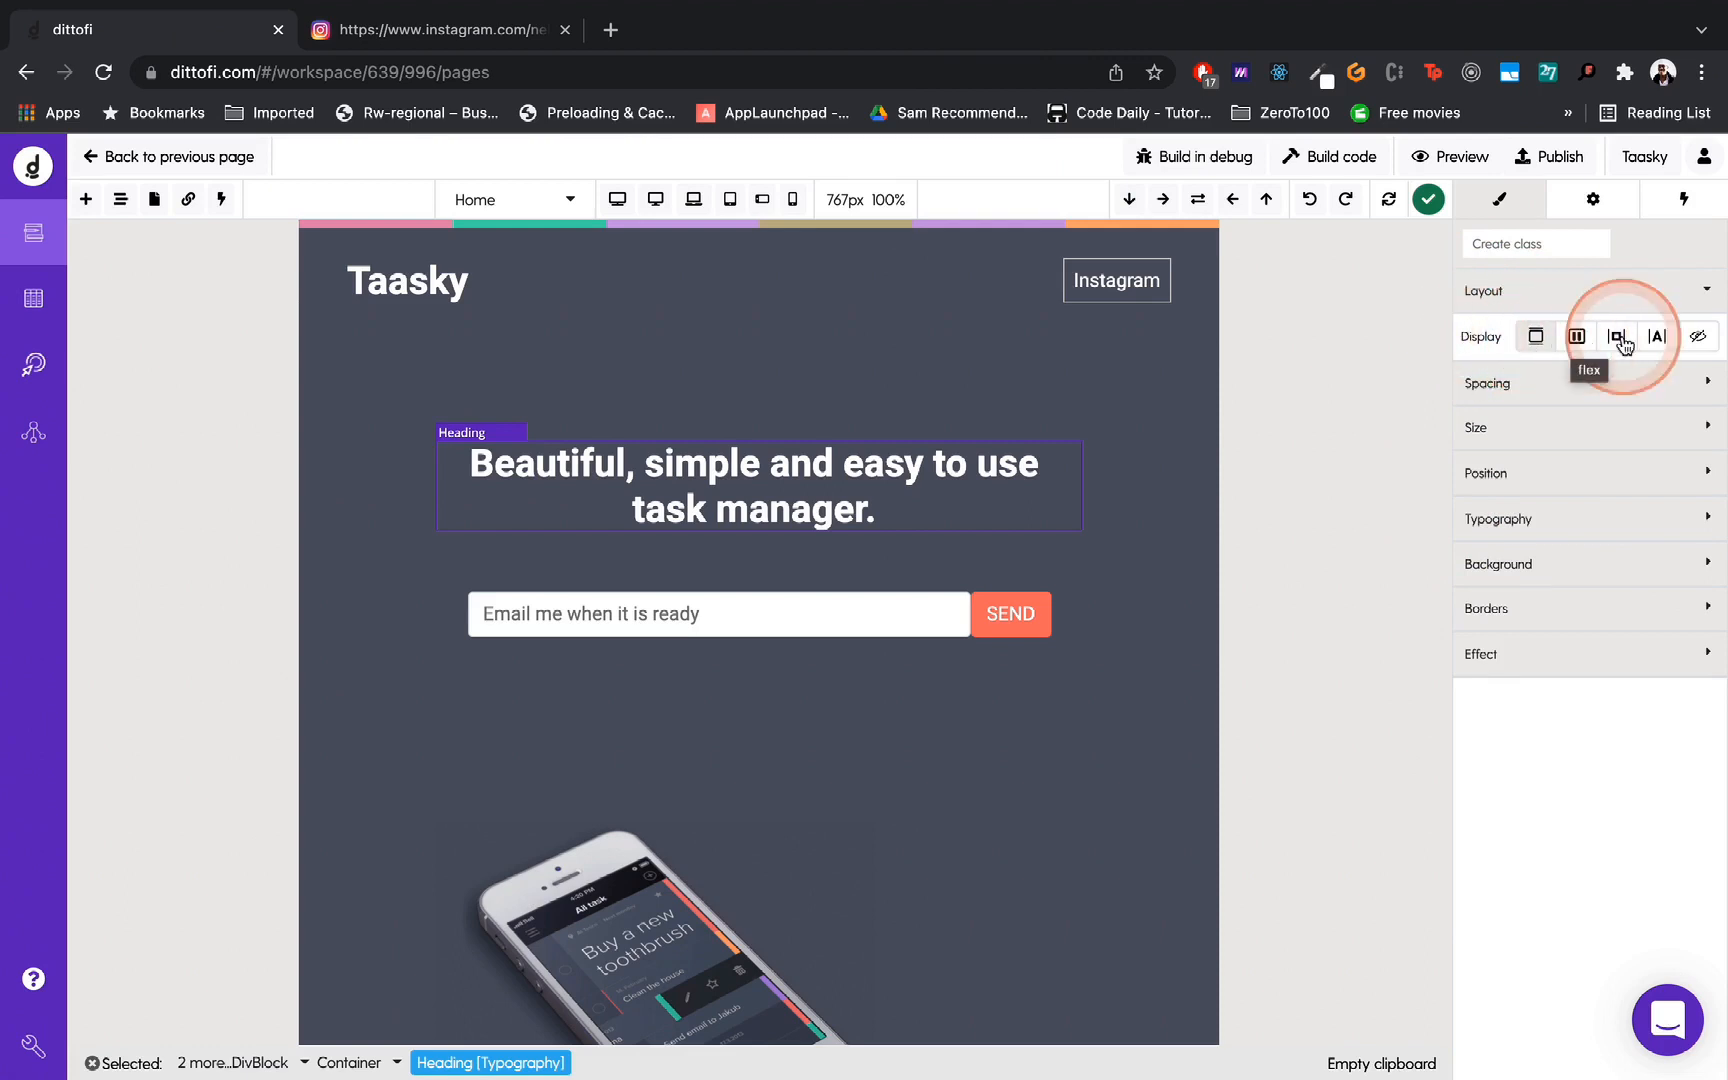
{"action": "left_click", "coordinate": [1500, 205]}
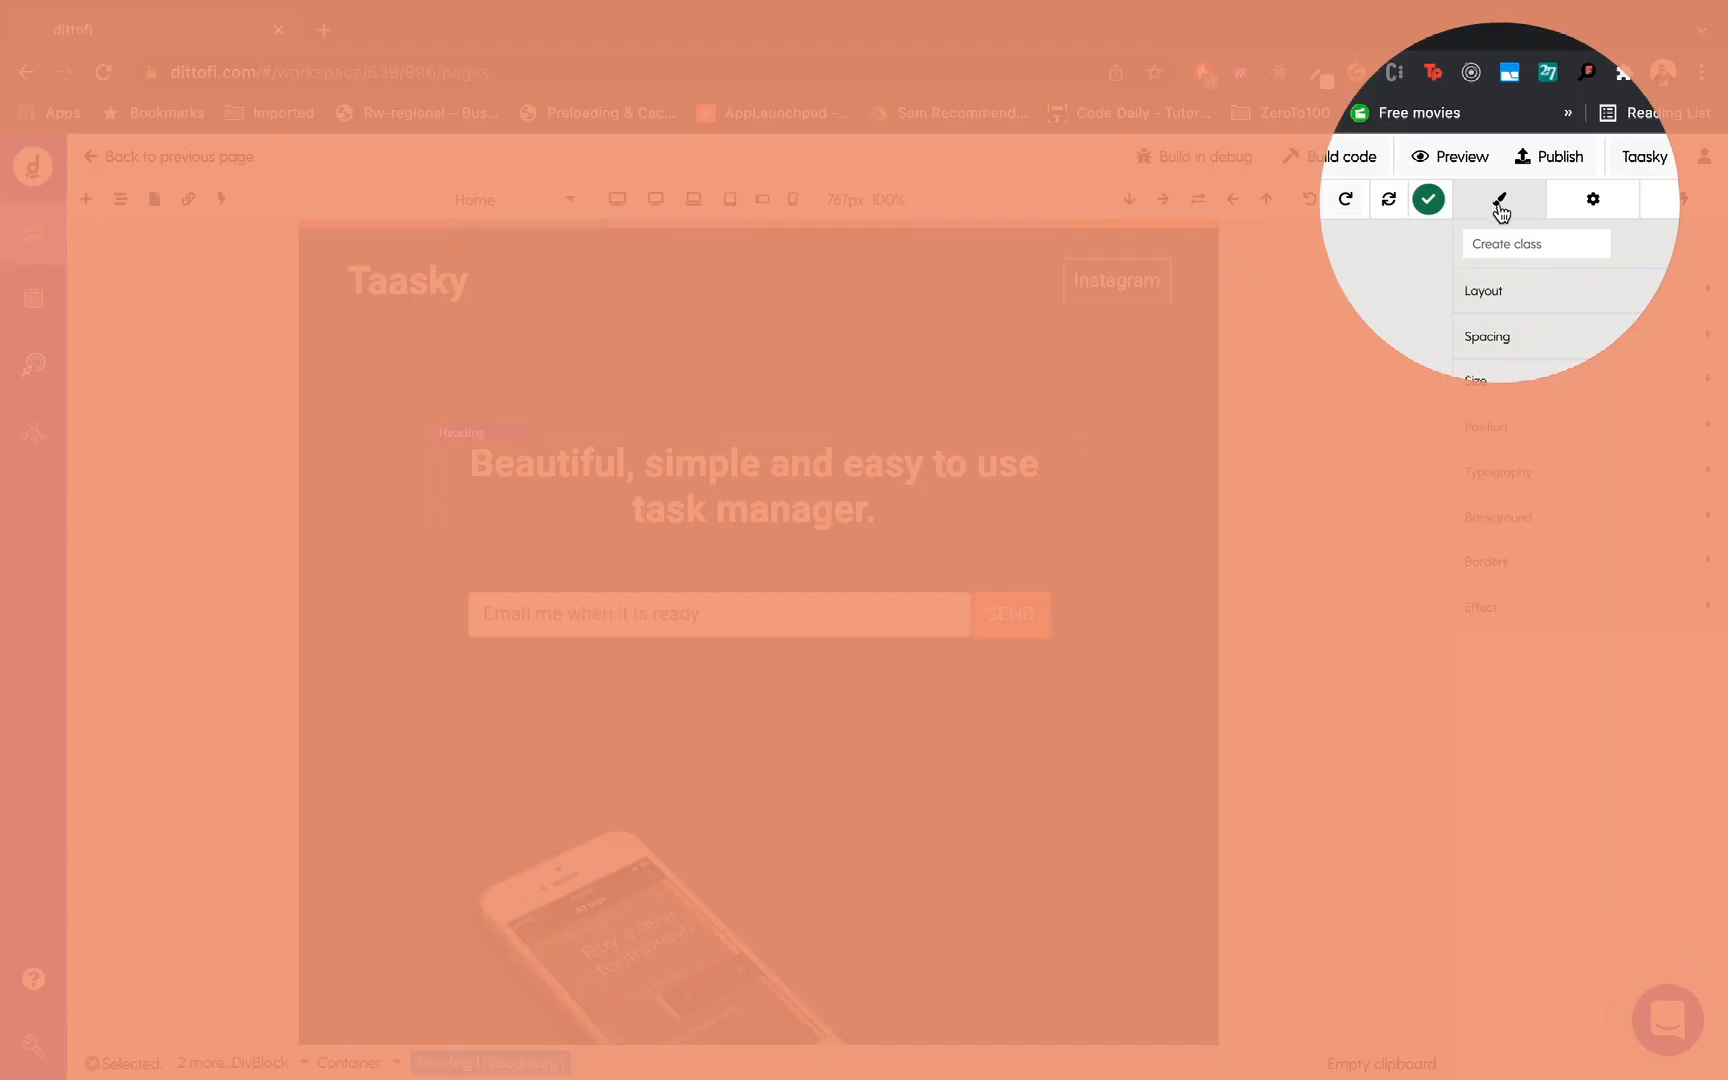
{"action": "left_click", "coordinate": [1520, 350]}
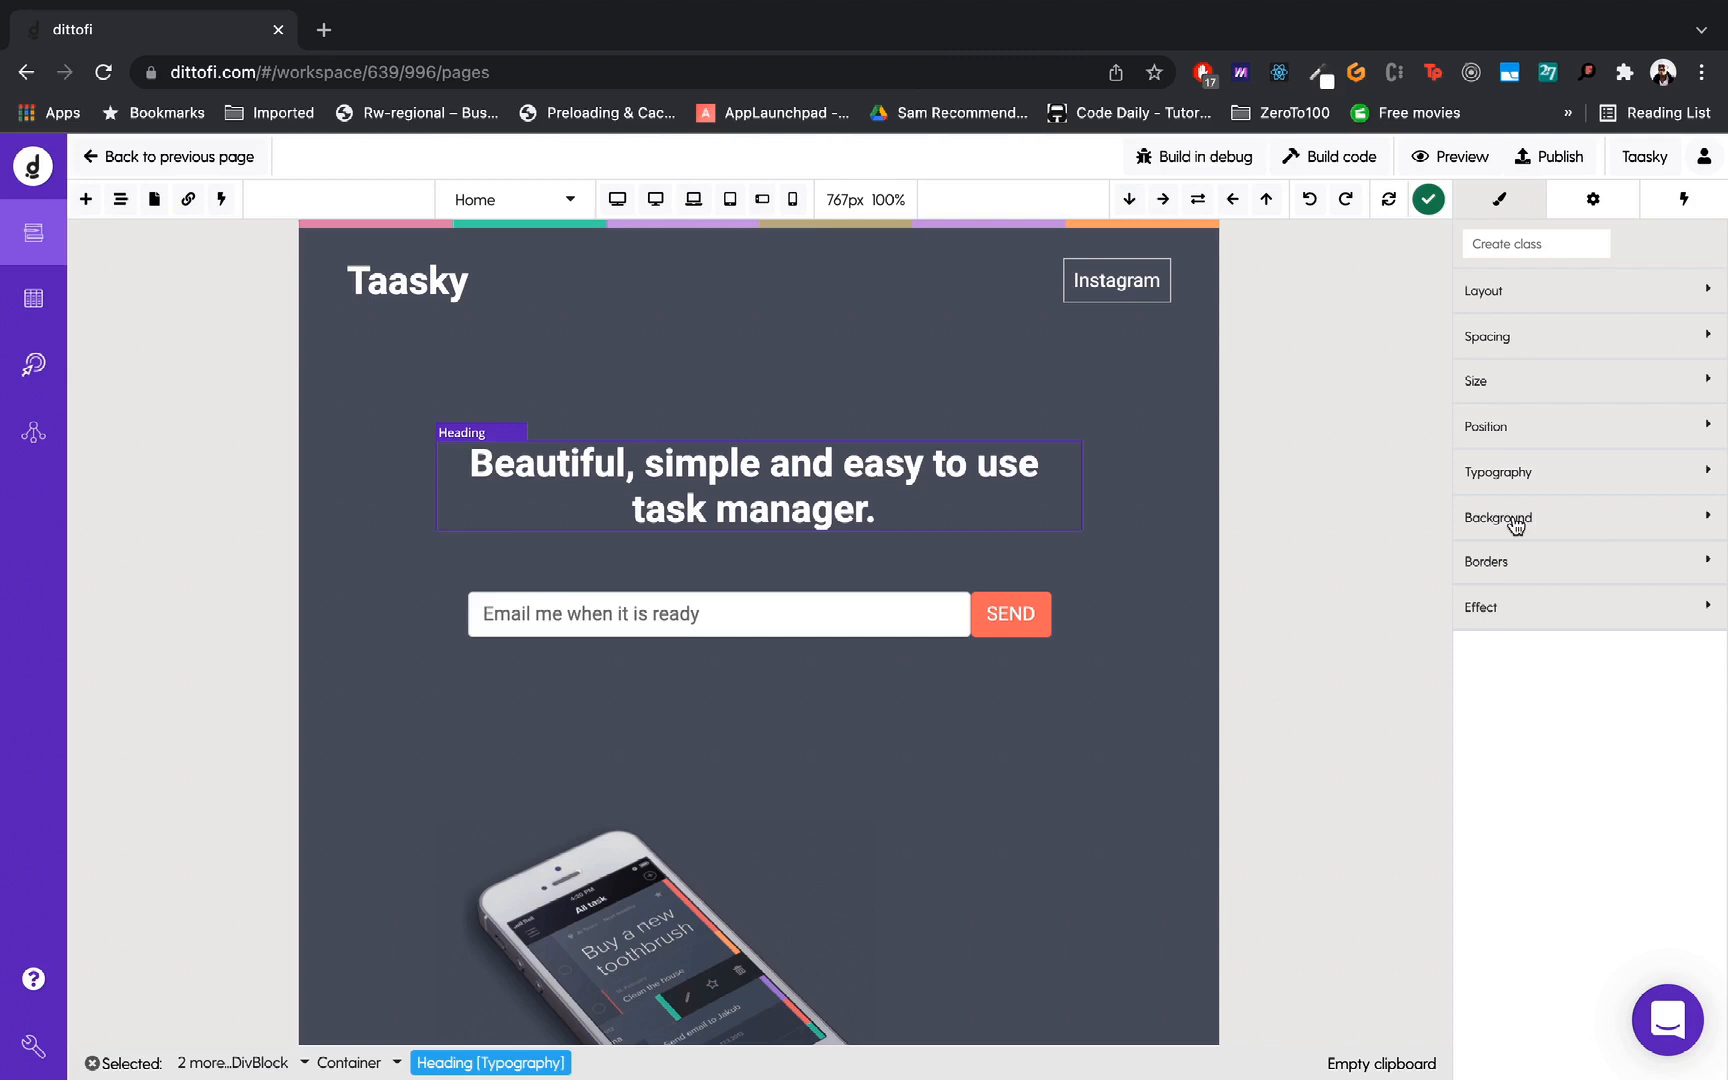
{"action": "left_click", "coordinate": [1172, 467]}
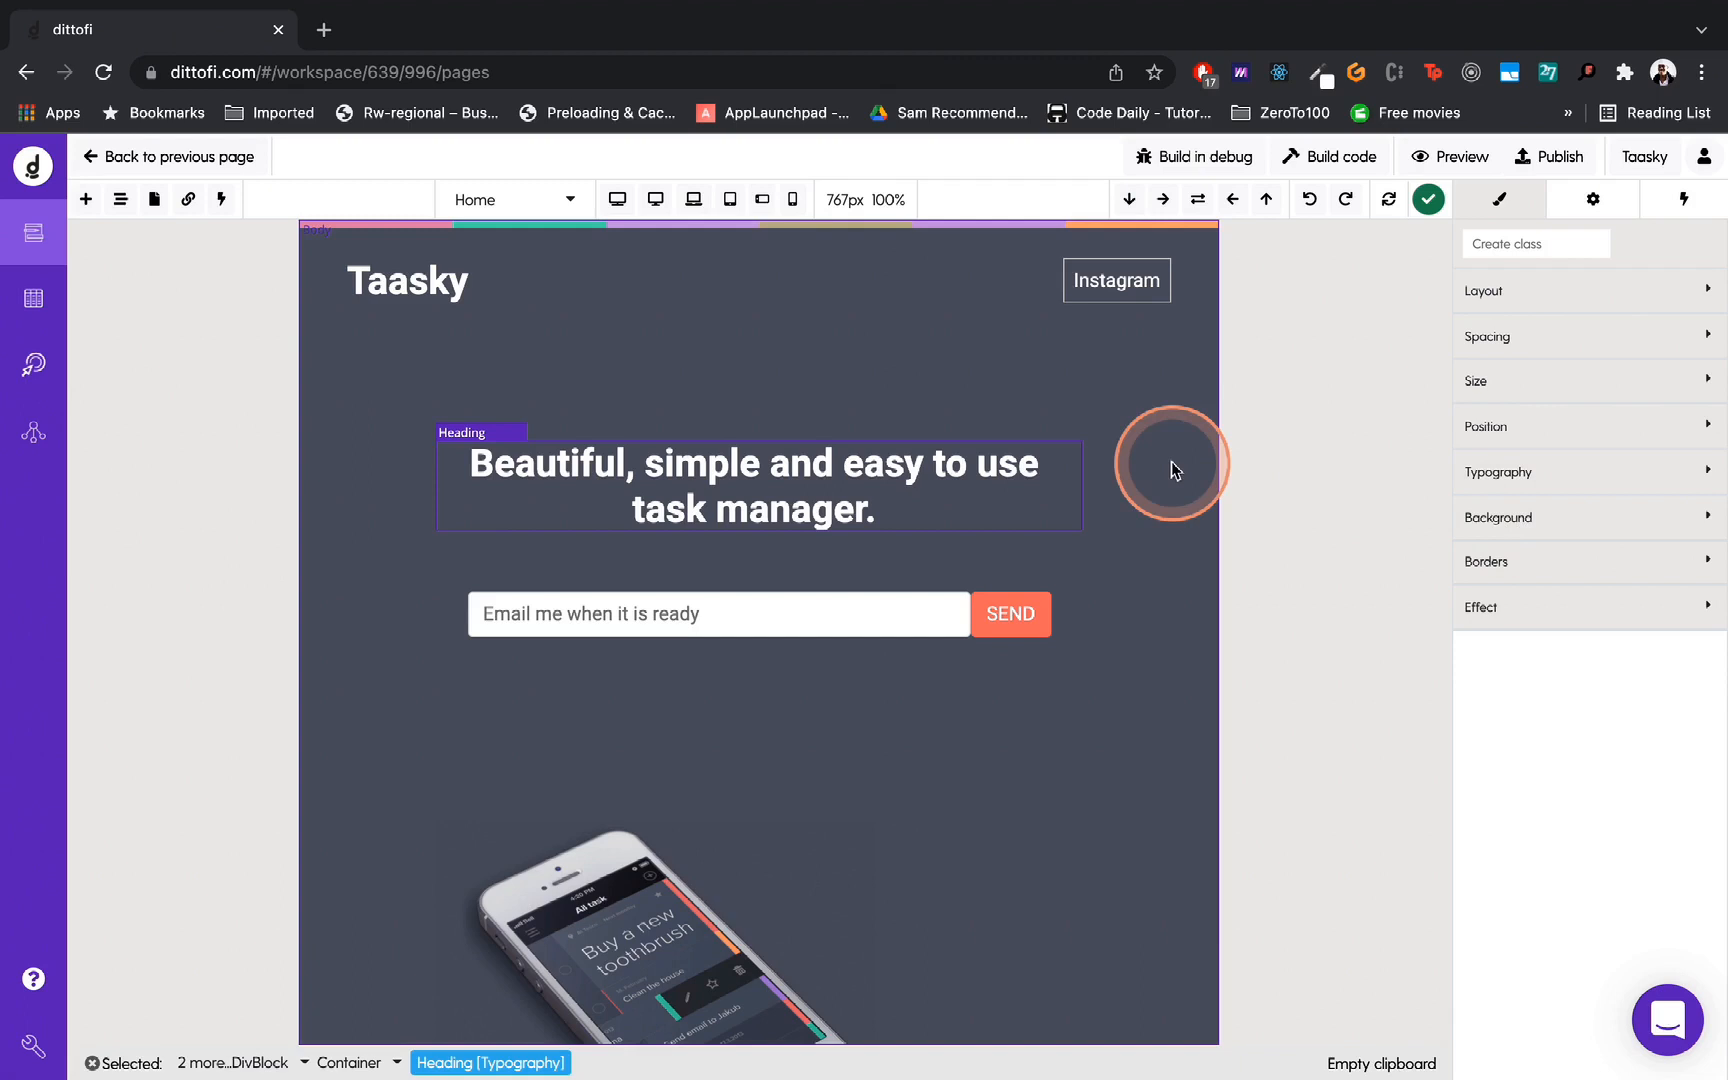
{"action": "left_click", "coordinate": [1508, 384]}
{"action": "left_click", "coordinate": [1492, 438]}
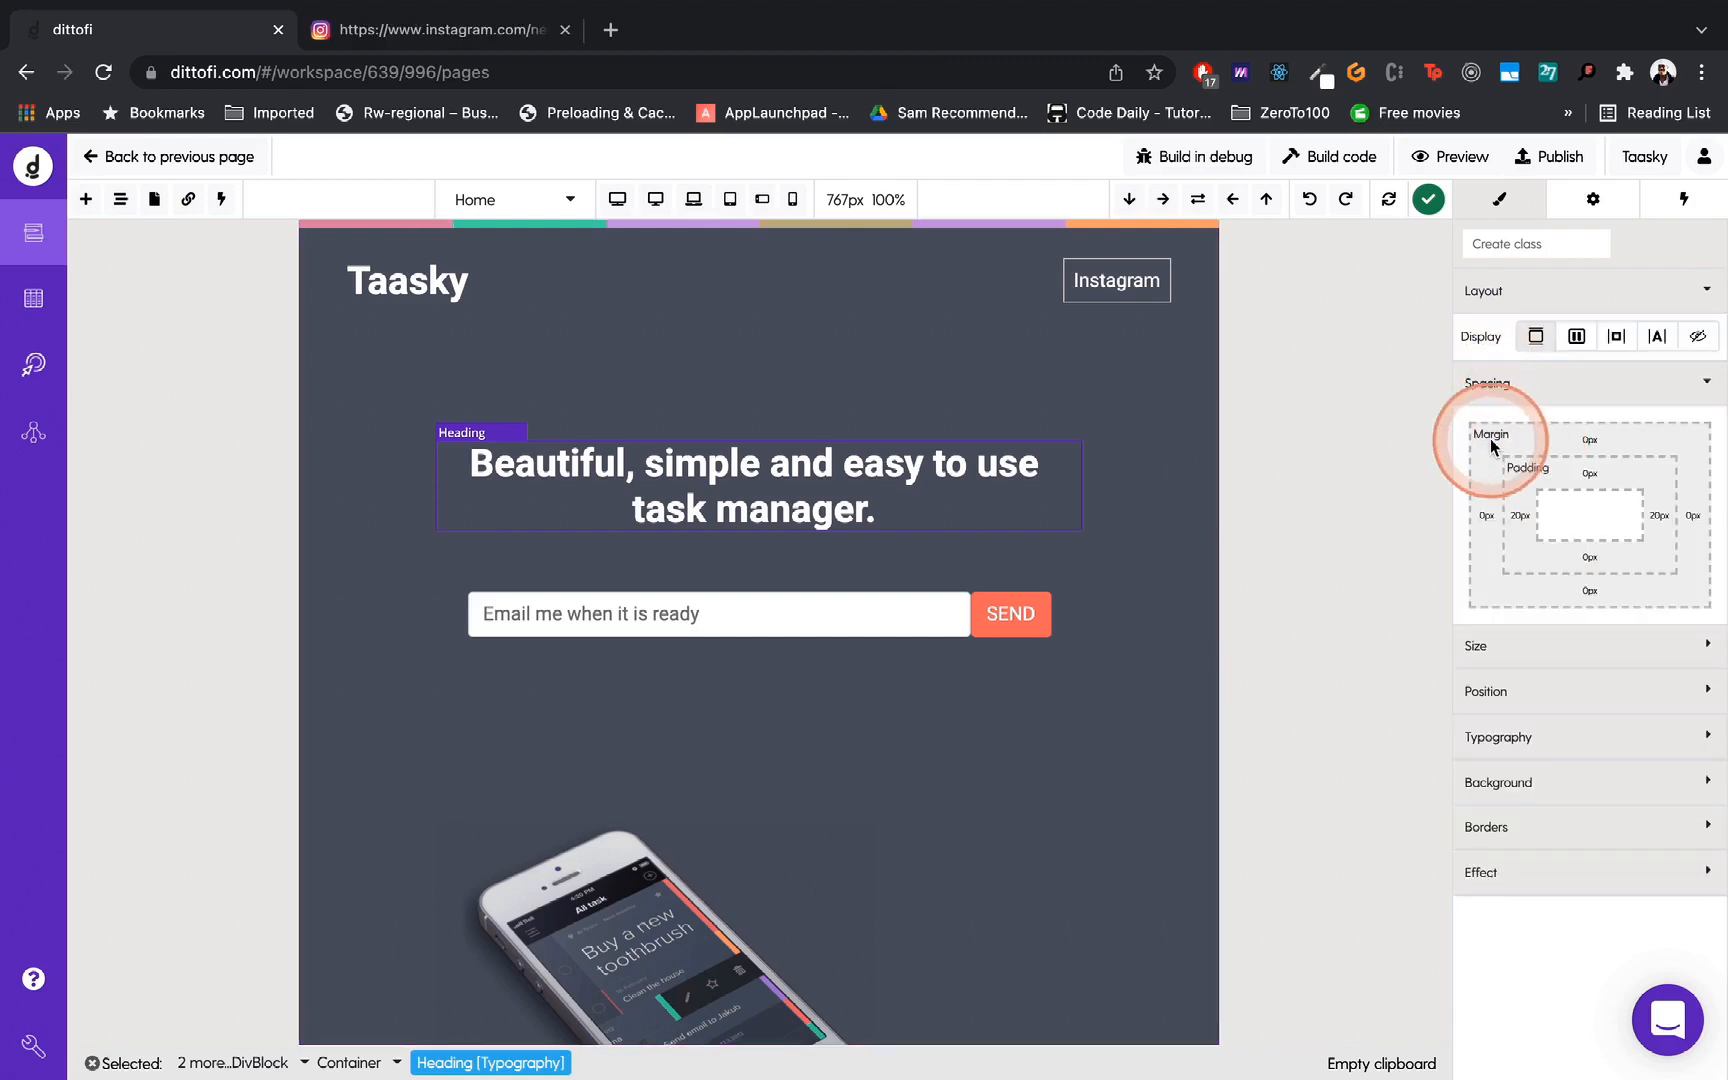
{"action": "left_click", "coordinate": [1545, 445]}
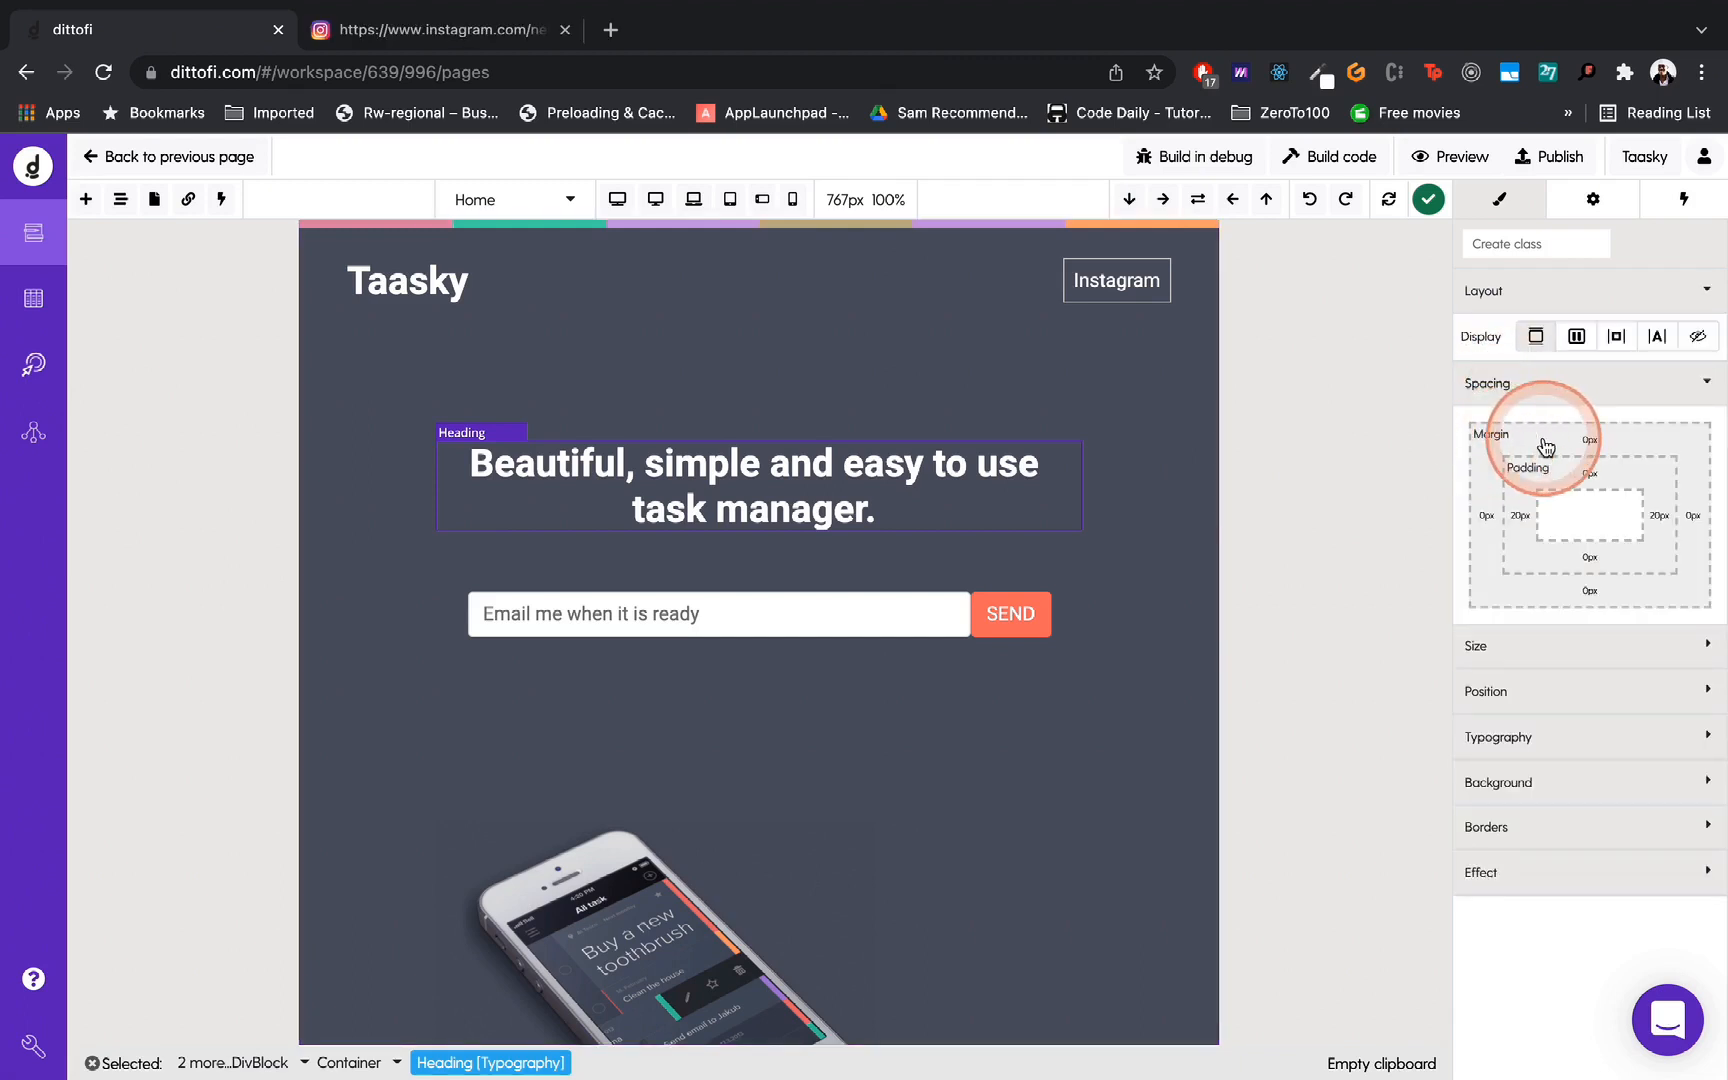
{"action": "left_click", "coordinate": [1594, 441]}
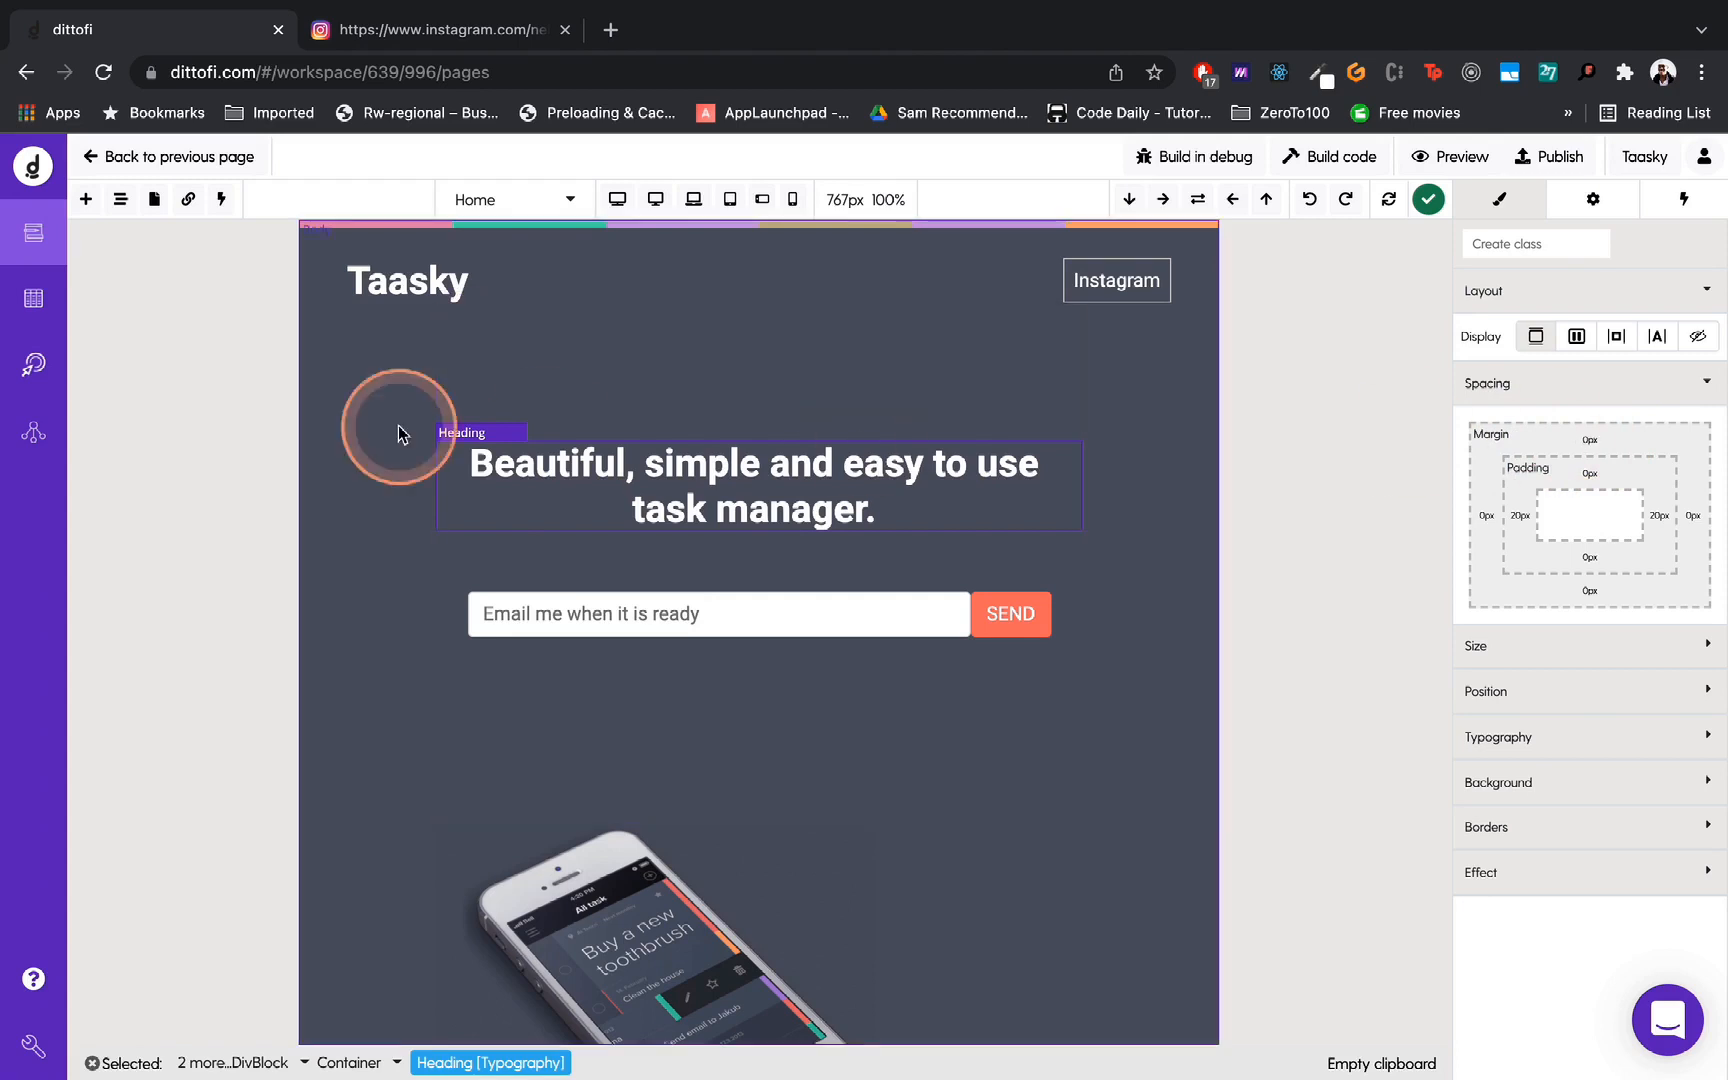
- Show the page's element tree and compare the spacing of the heading's container with that of the email form's container
{"action": "left_click", "coordinate": [120, 199]}
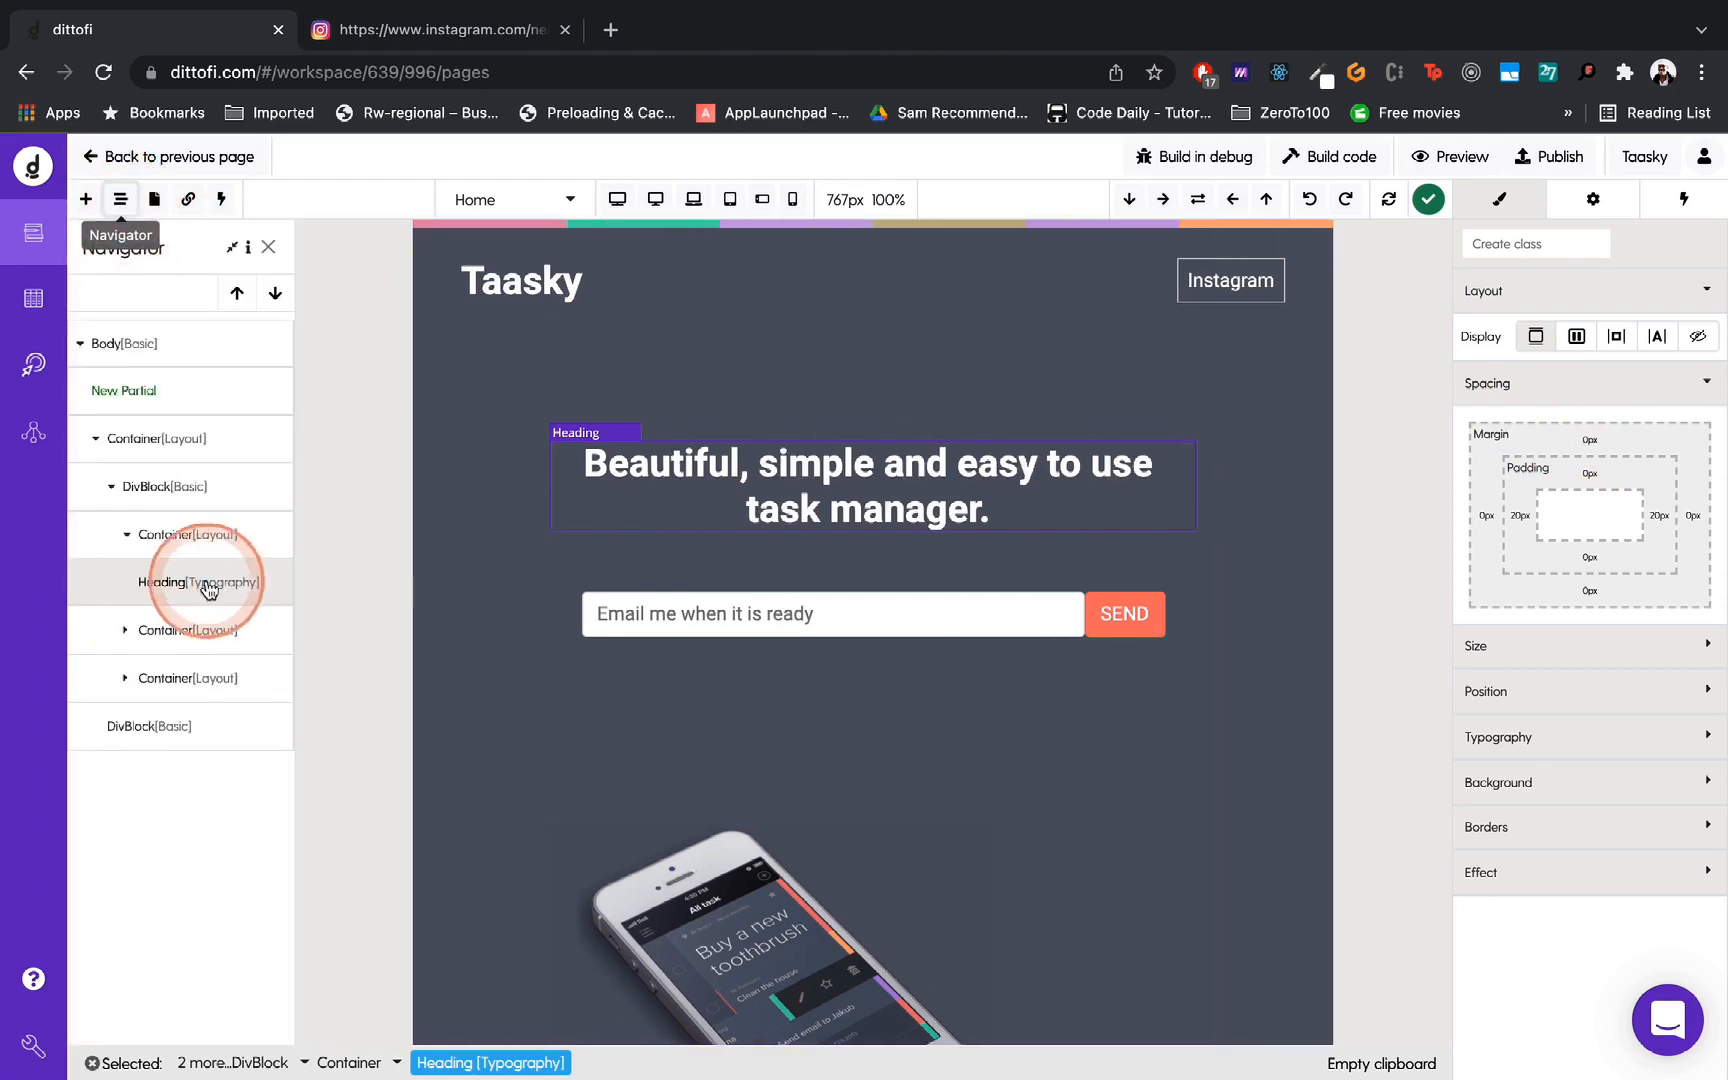
{"action": "left_click", "coordinate": [182, 534]}
{"action": "left_click", "coordinate": [180, 628]}
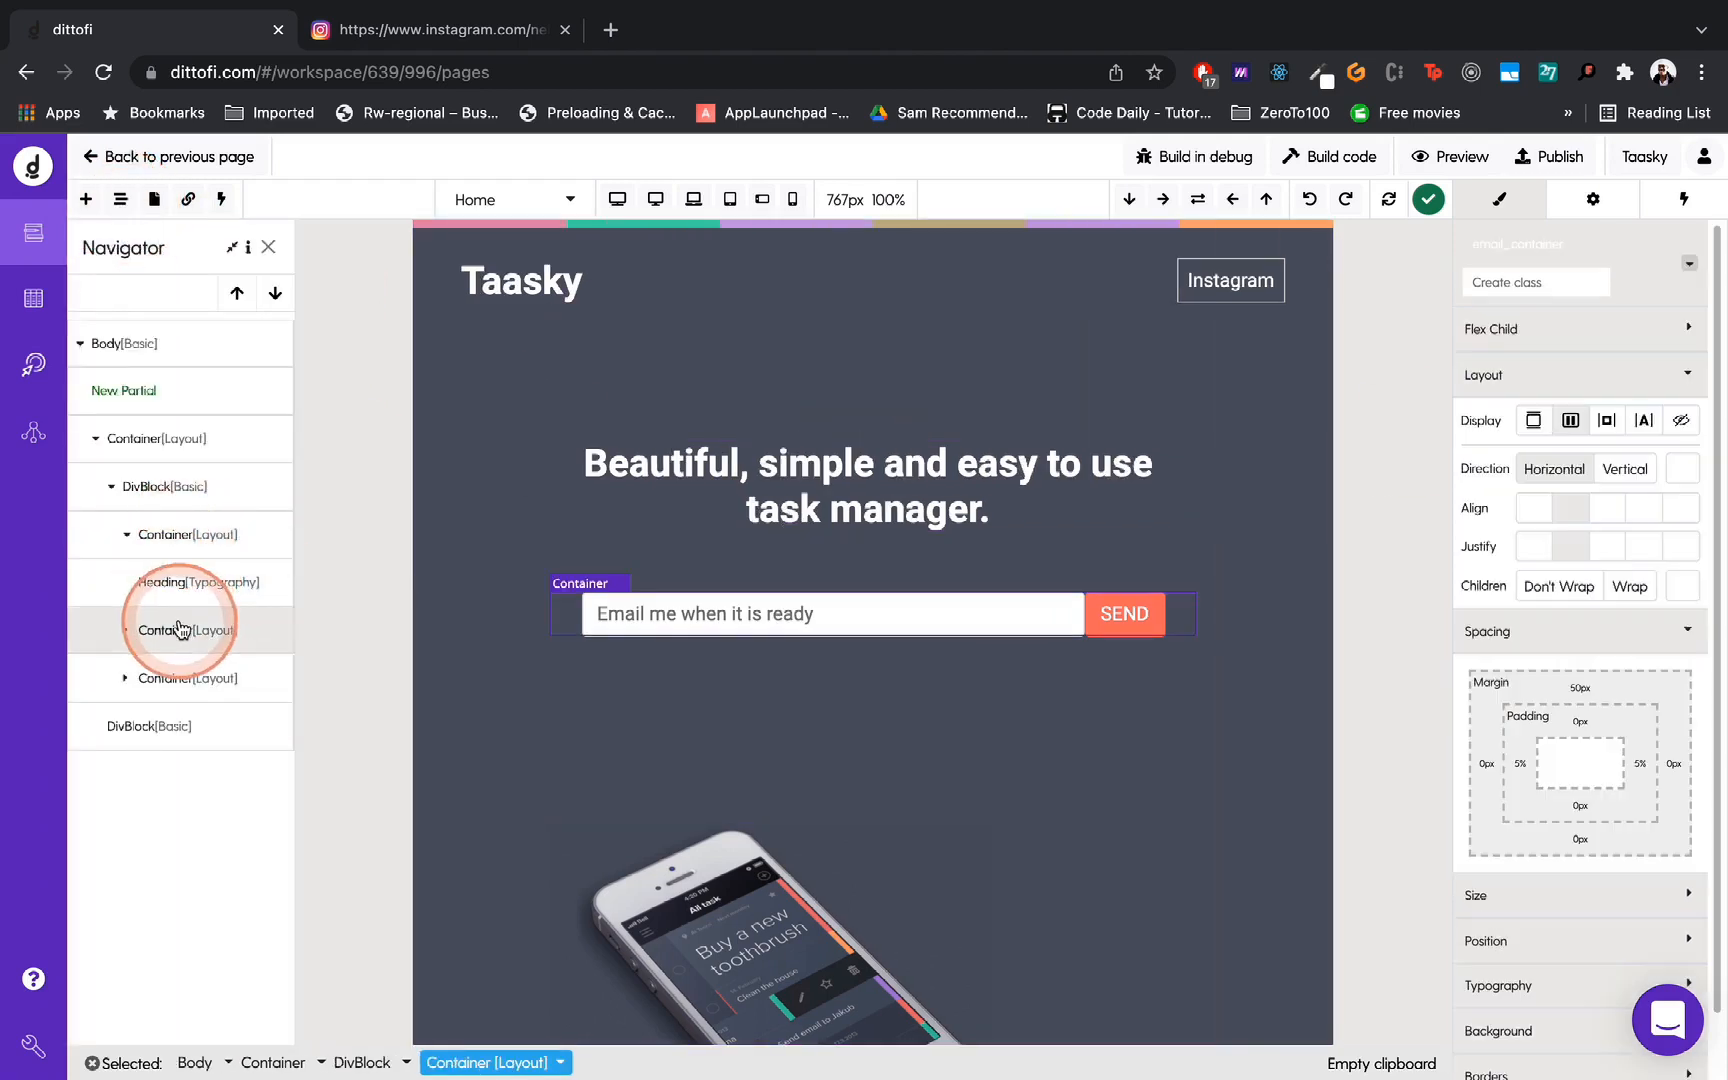
{"action": "left_click", "coordinate": [175, 535]}
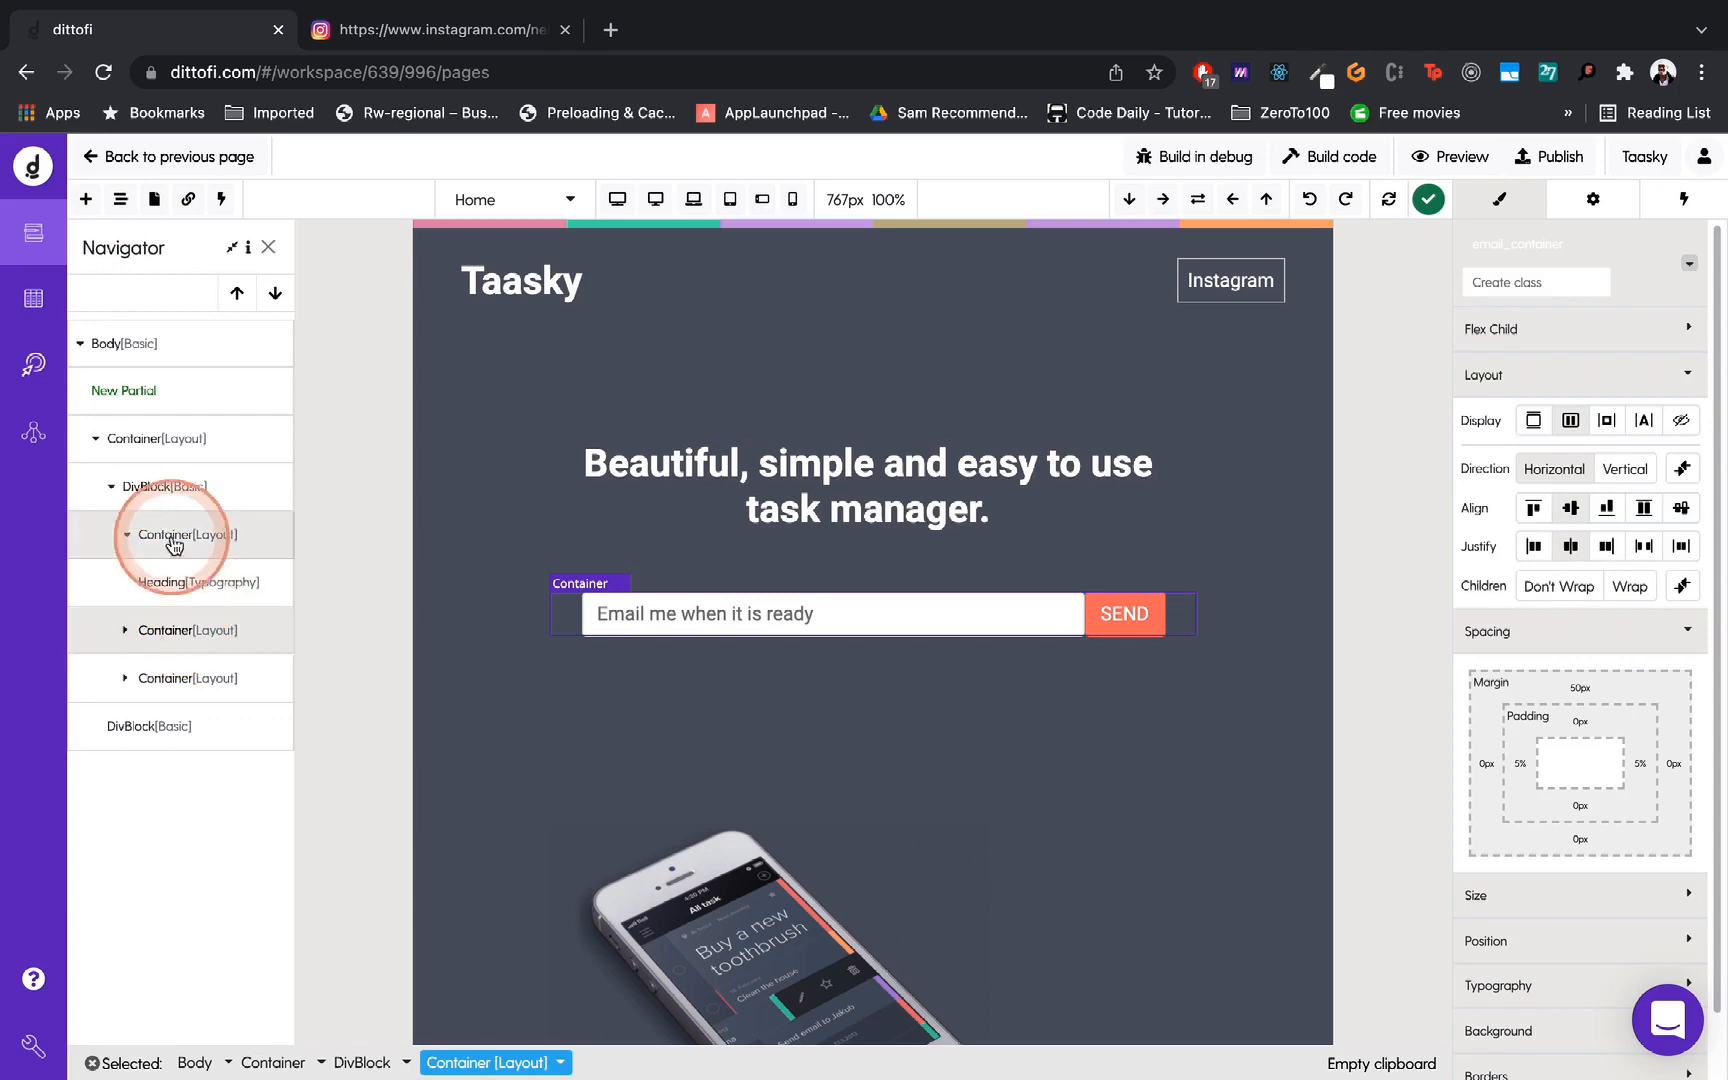
{"action": "left_click", "coordinate": [918, 578]}
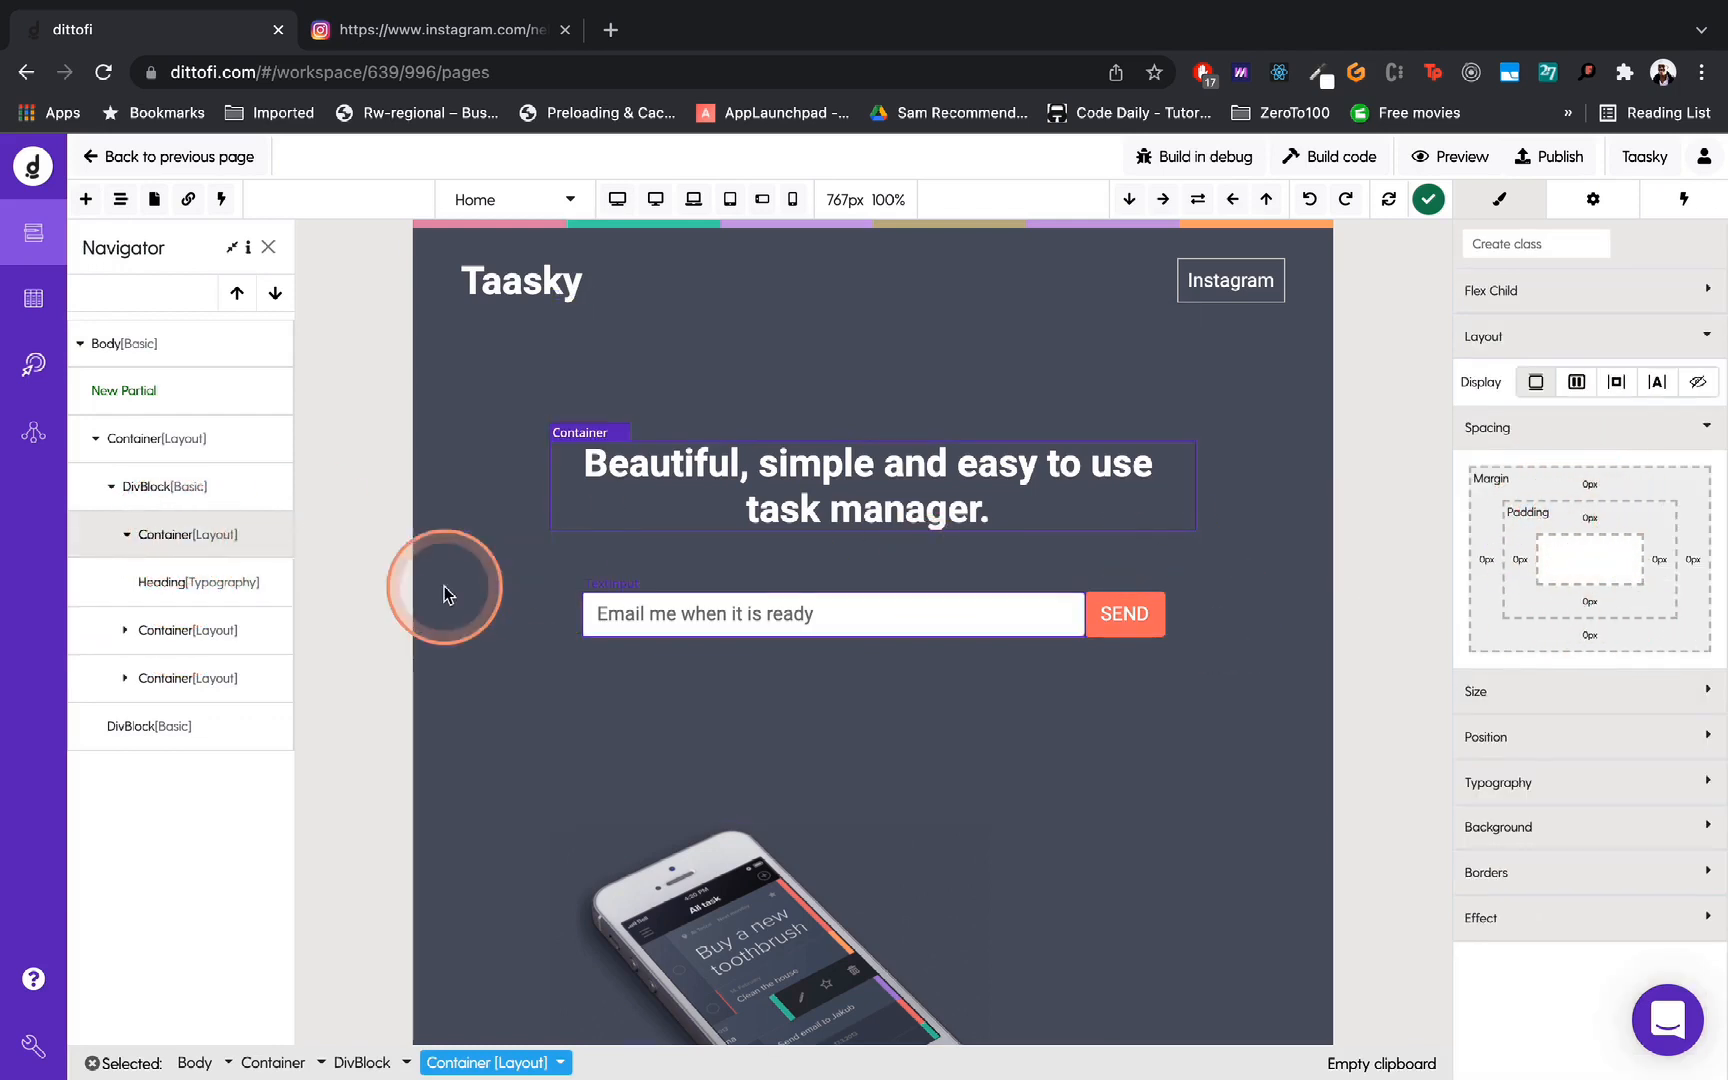
- Open the email form container's top margin for editing and review the available measurement units
{"action": "left_click", "coordinate": [178, 630]}
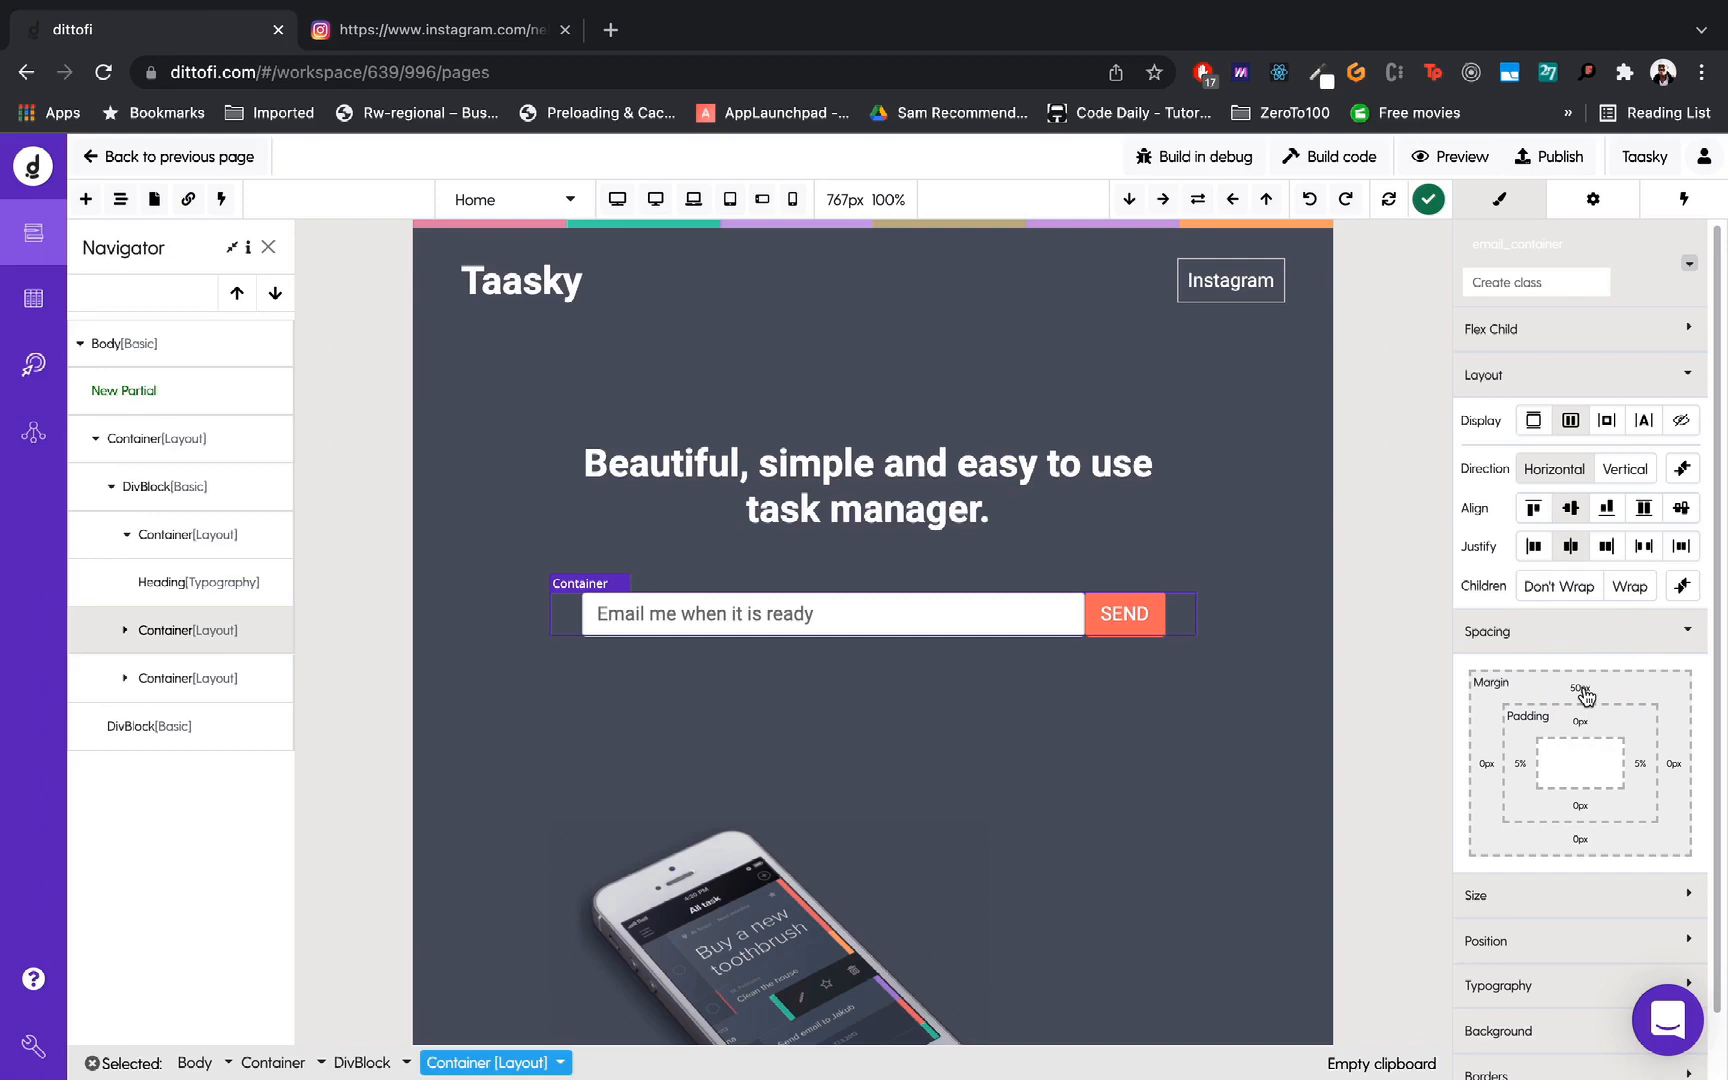
{"action": "mouse_move", "coordinate": [1583, 689]}
{"action": "left_mouse_down"}
{"action": "mouse_move", "coordinate": [1582, 716]}
{"action": "mouse_move", "coordinate": [1584, 642]}
{"action": "mouse_move", "coordinate": [1584, 682]}
{"action": "left_mouse_up"}
{"action": "left_click", "coordinate": [1587, 527]}
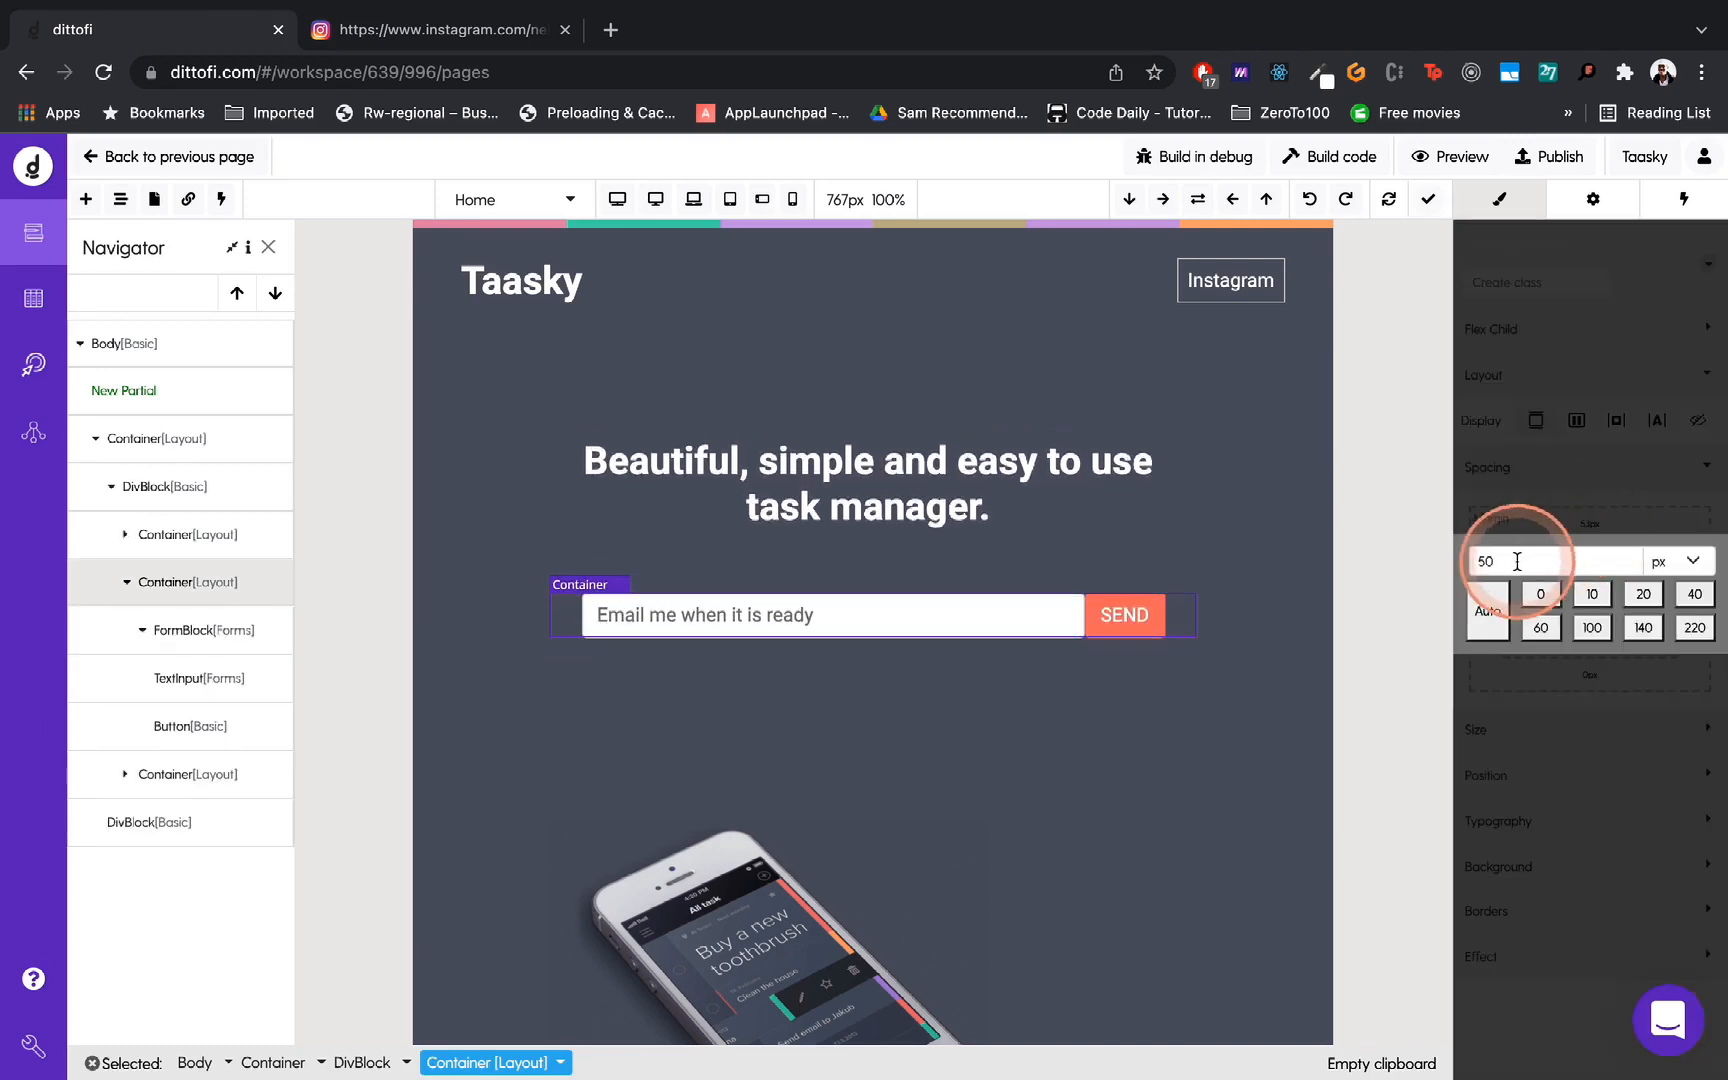
{"action": "left_click", "coordinate": [1660, 563]}
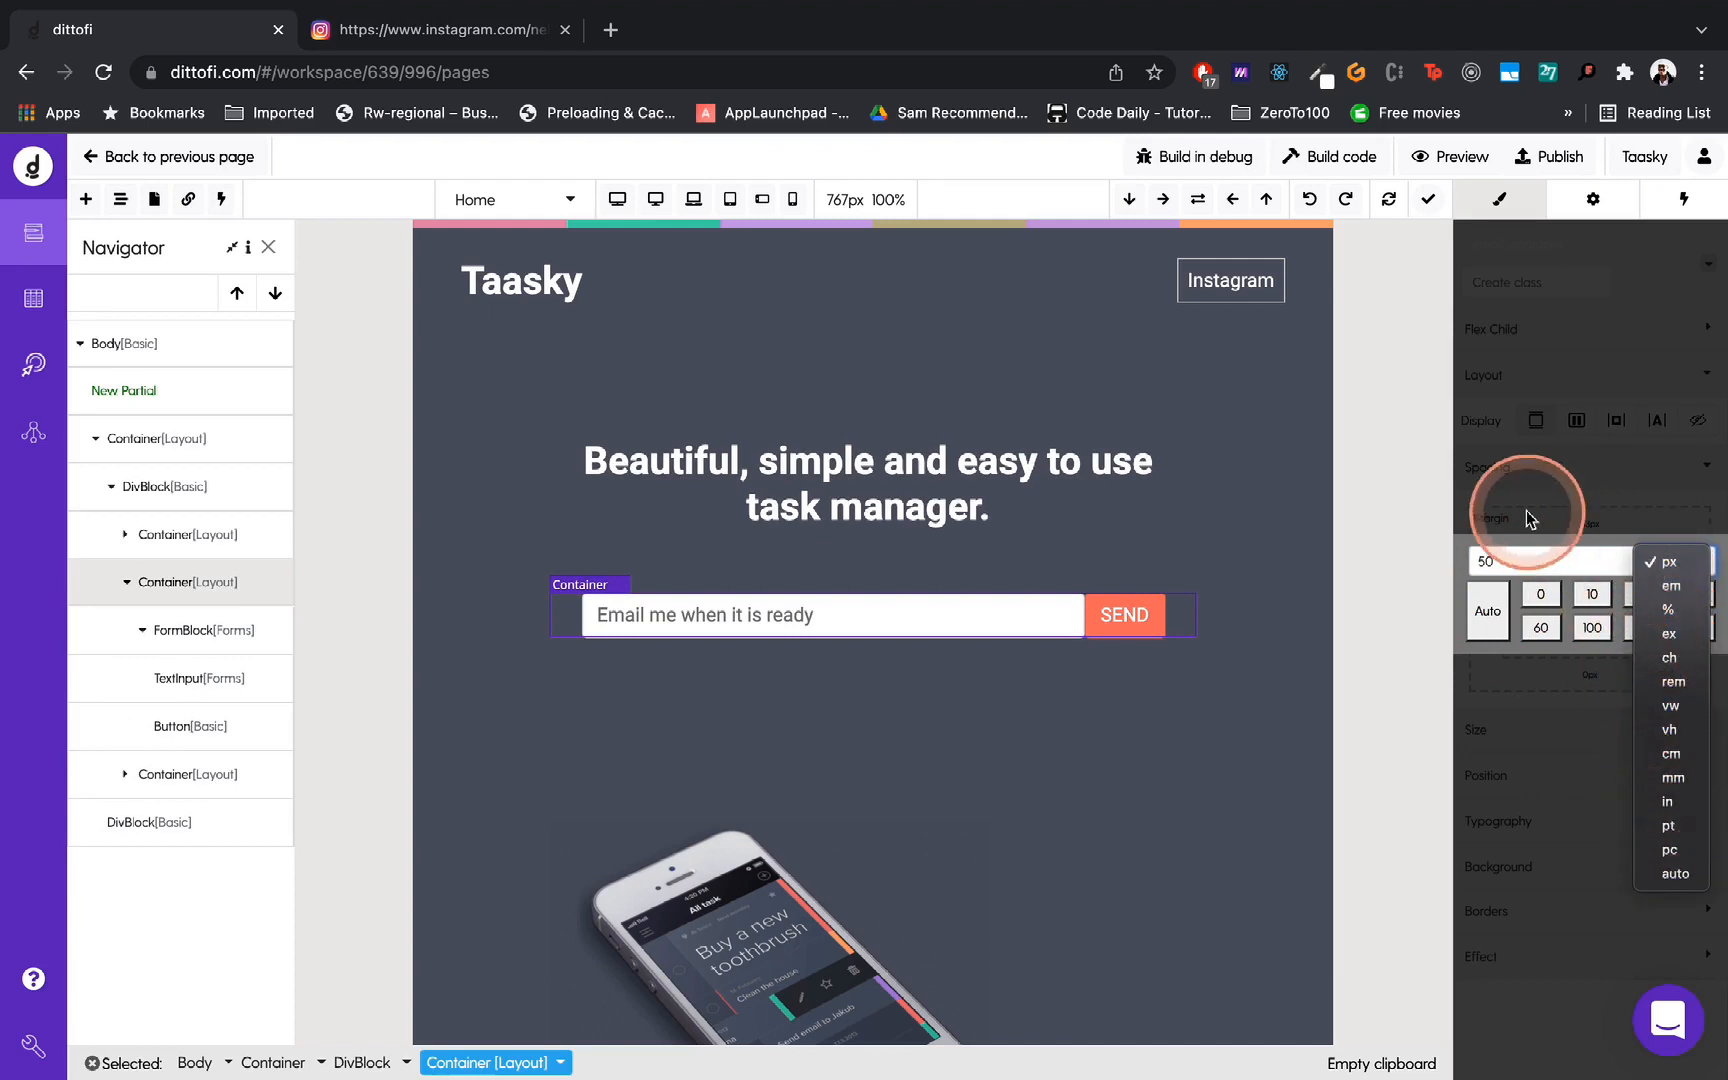
{"action": "left_click", "coordinate": [1578, 470]}
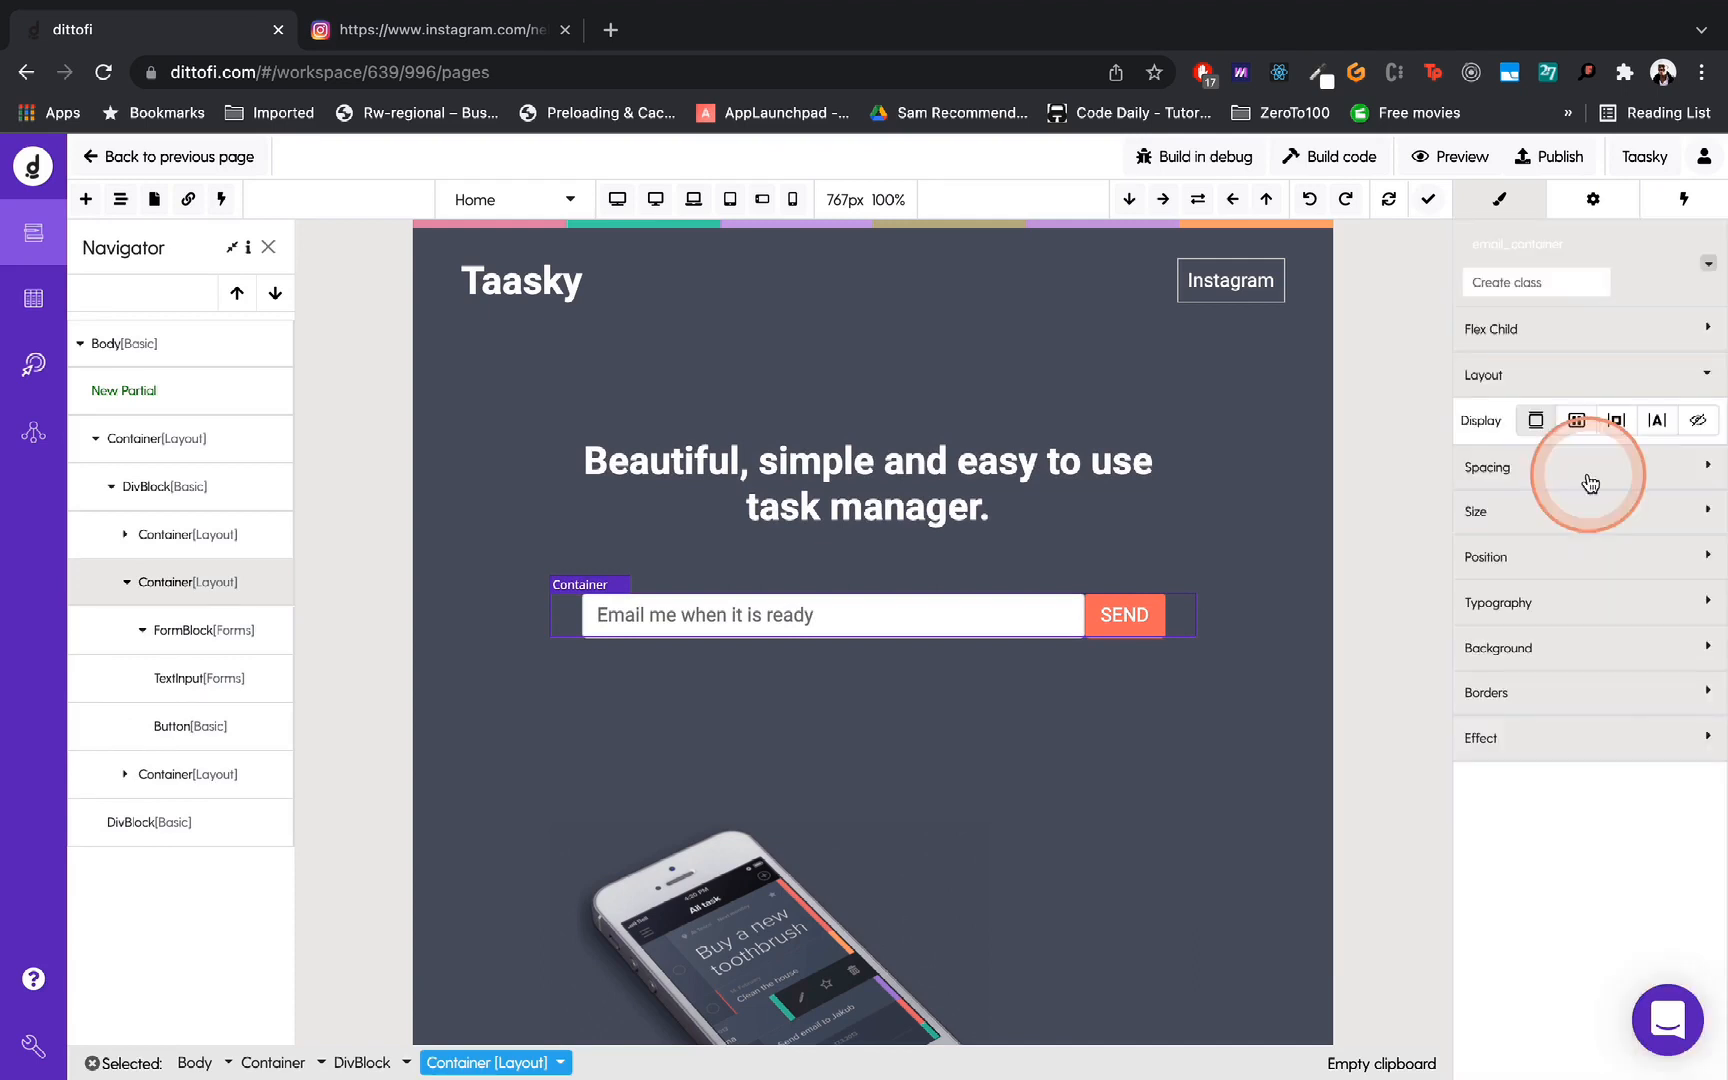
- Review the email form container's size, position, typography and background options, including the list of position types
{"action": "left_click", "coordinate": [1493, 527]}
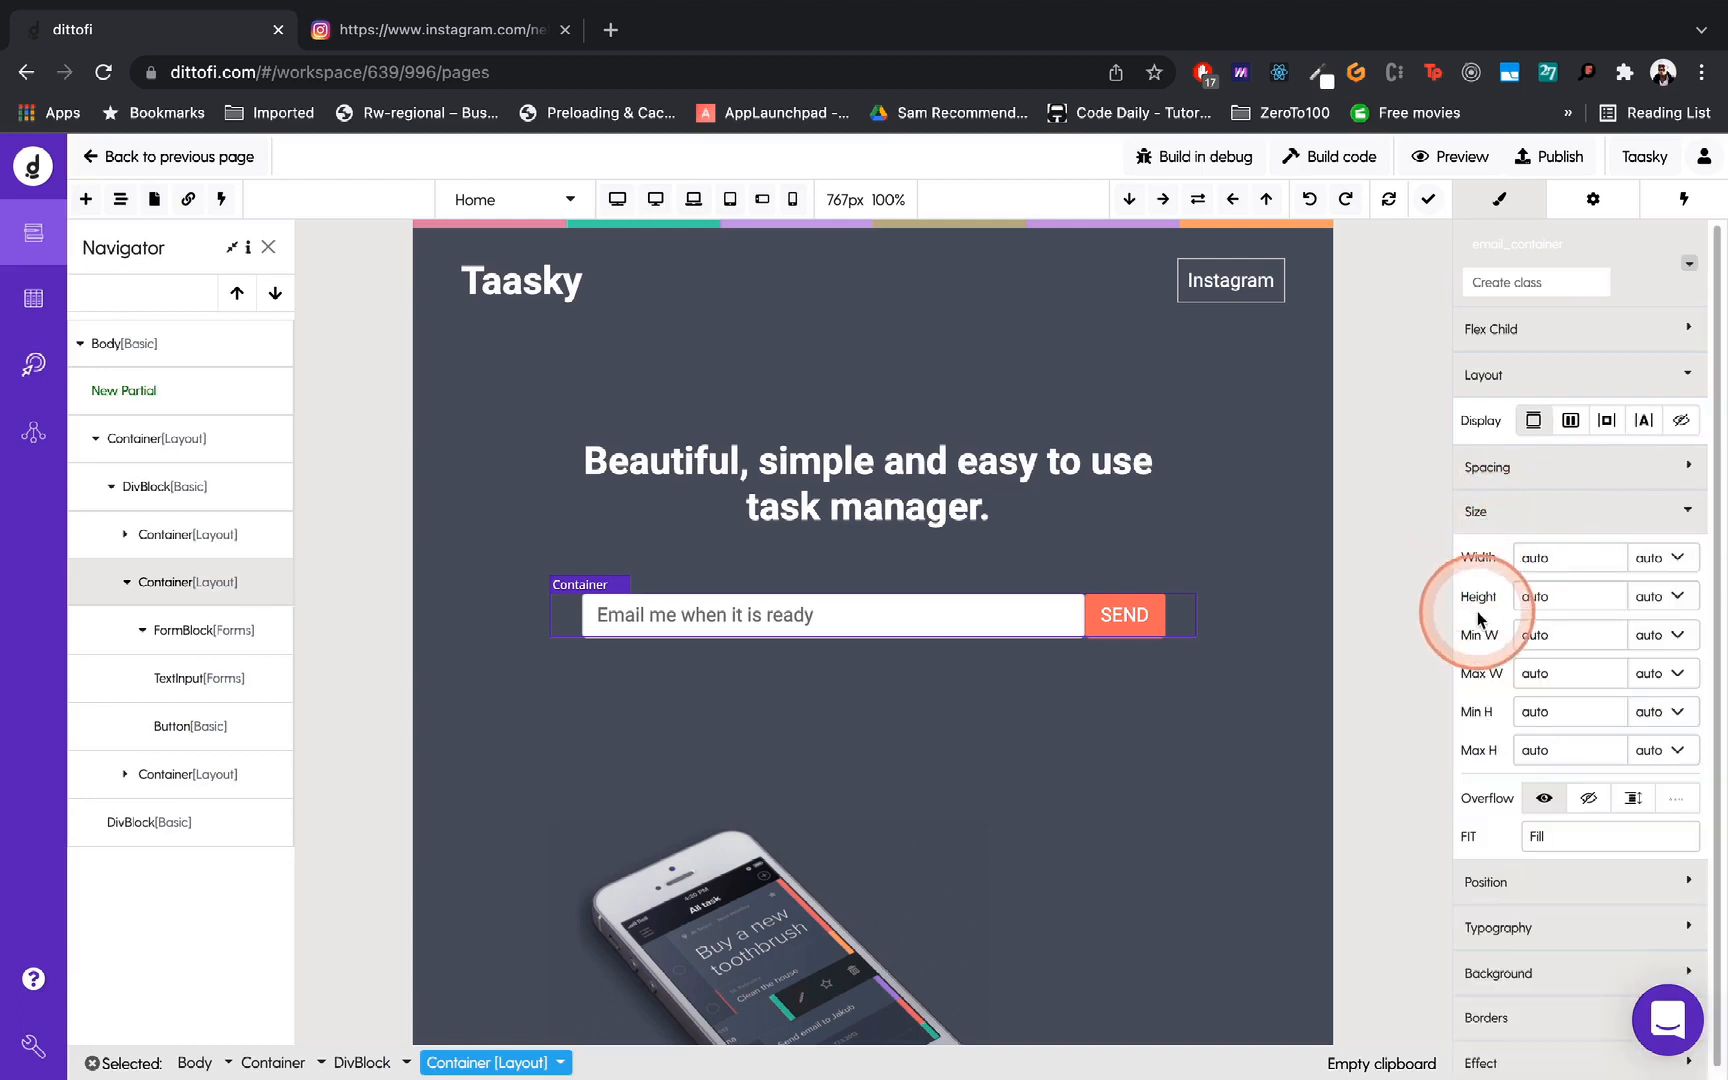
{"action": "left_click", "coordinate": [1520, 522]}
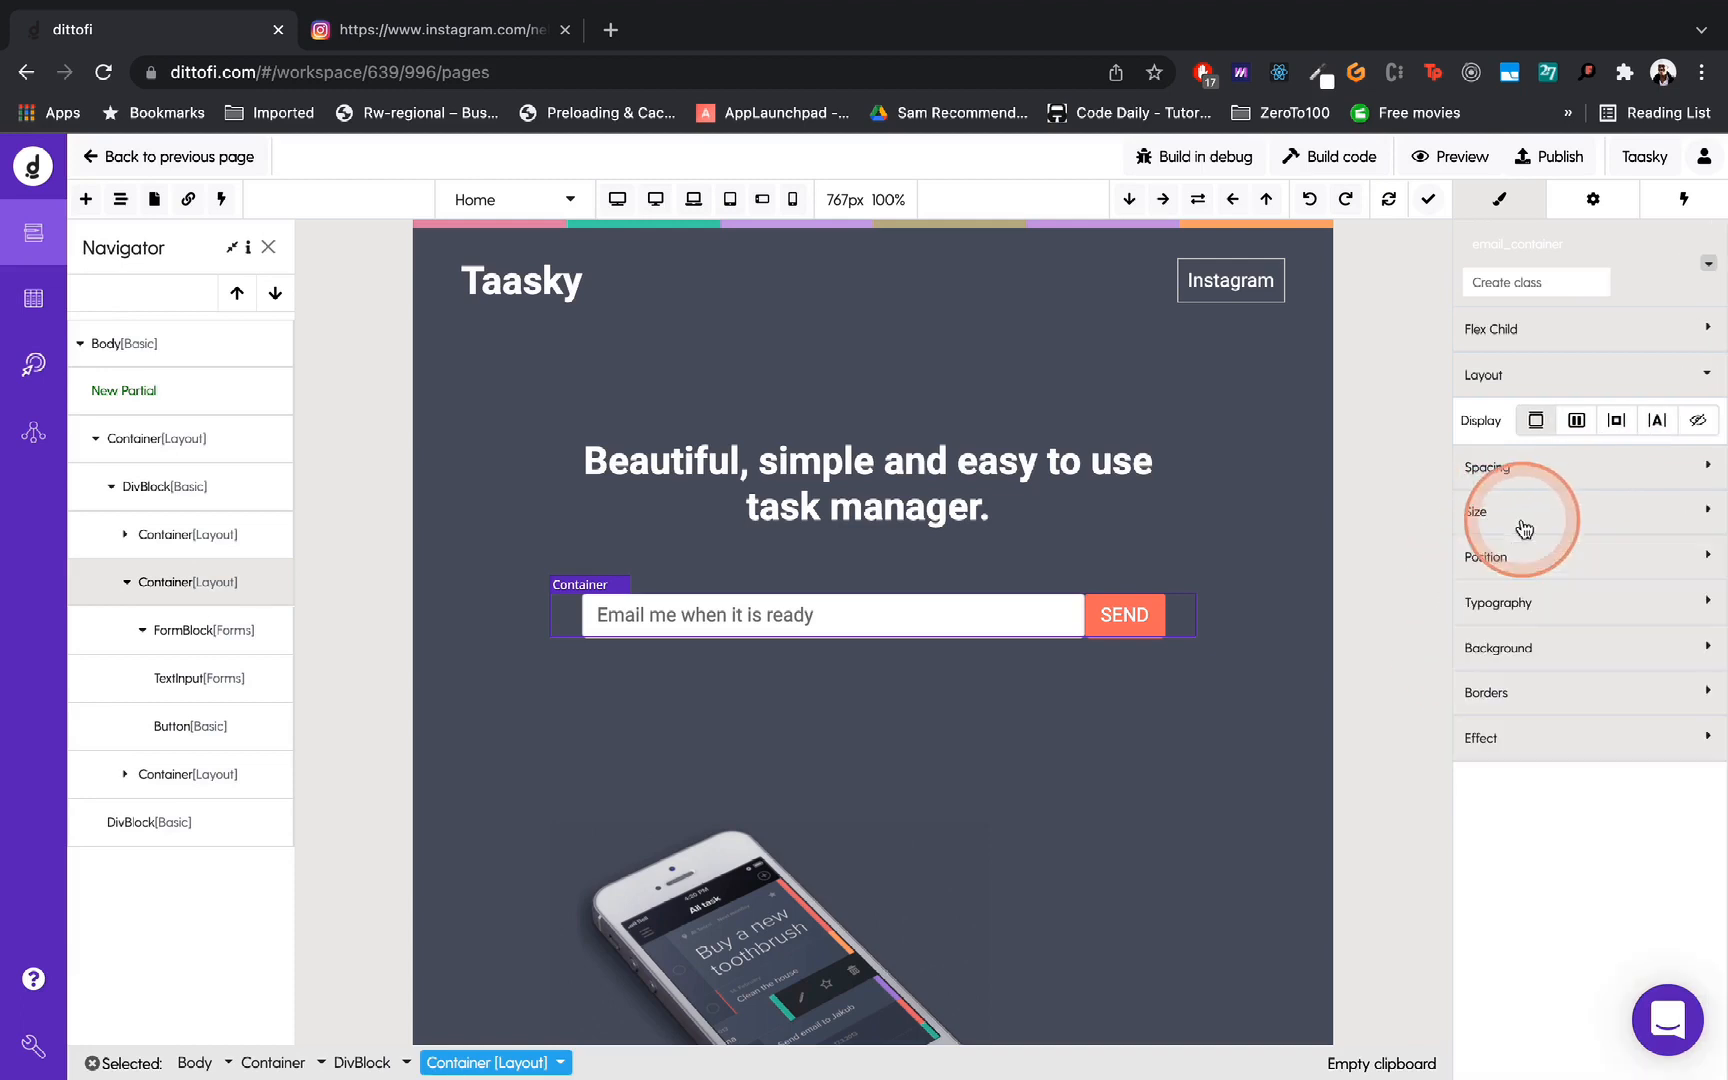
{"action": "left_click", "coordinate": [1499, 560]}
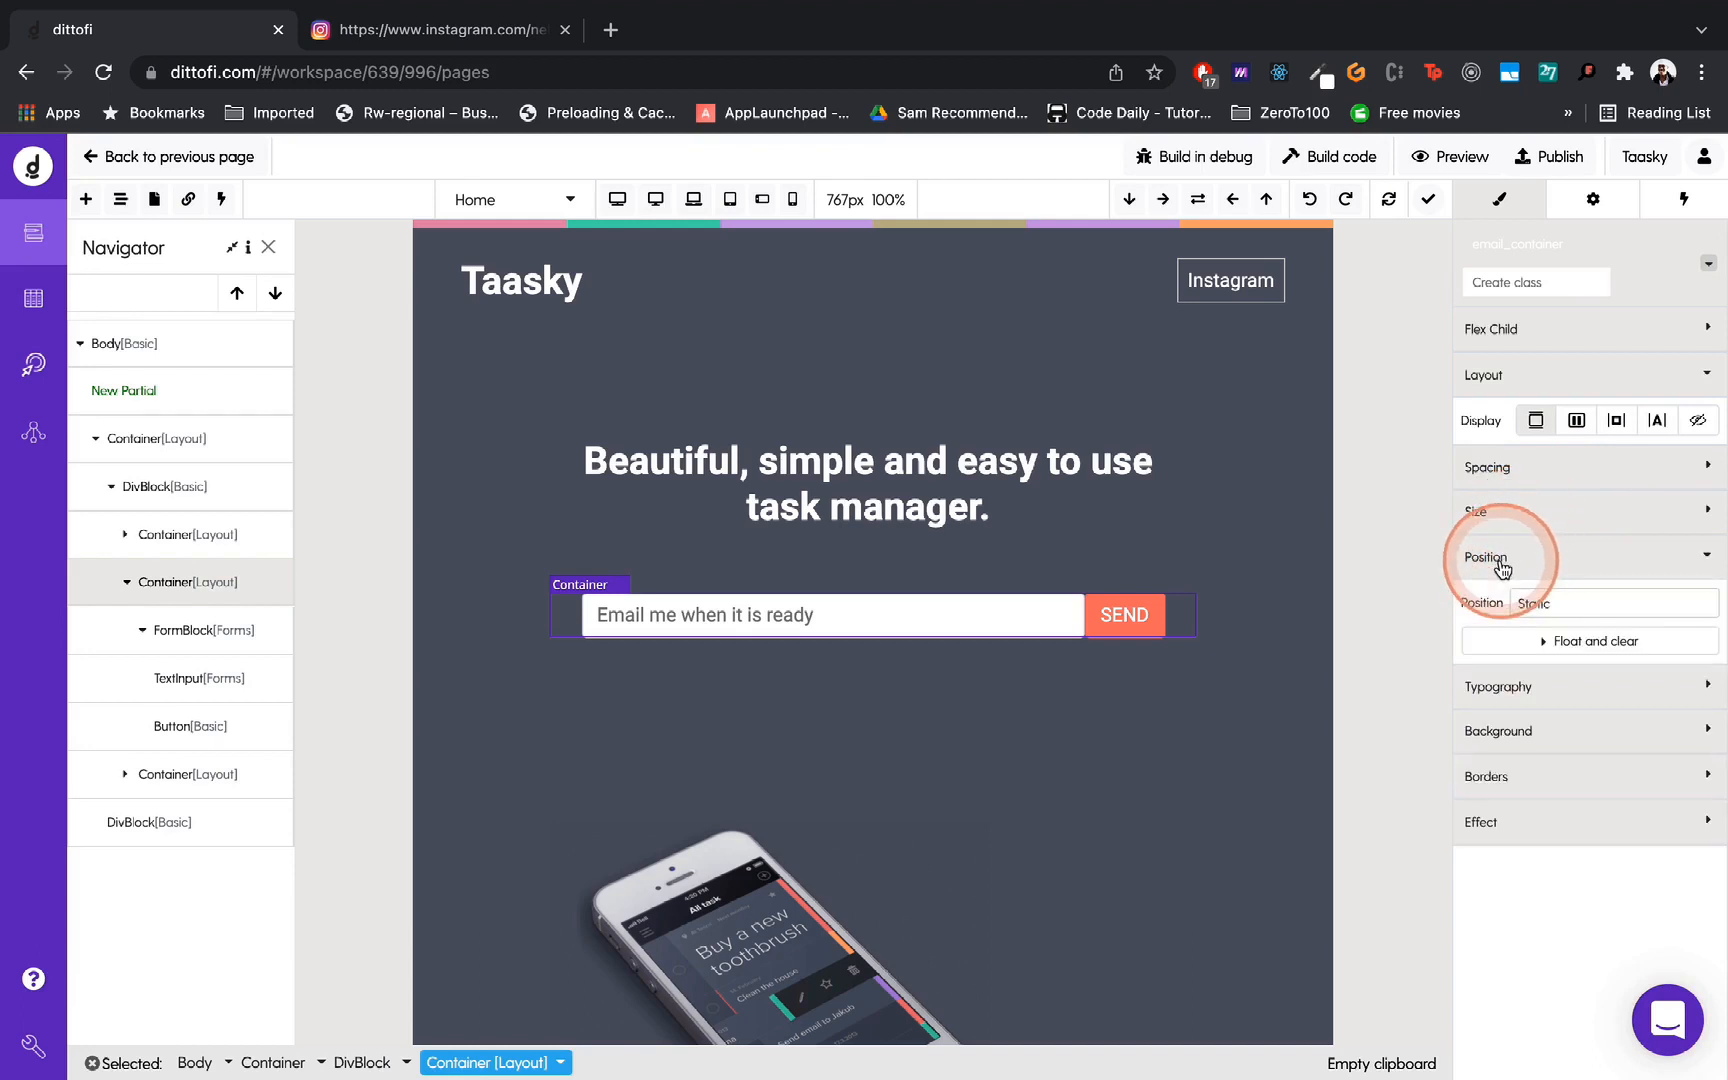
{"action": "left_click", "coordinate": [1548, 604]}
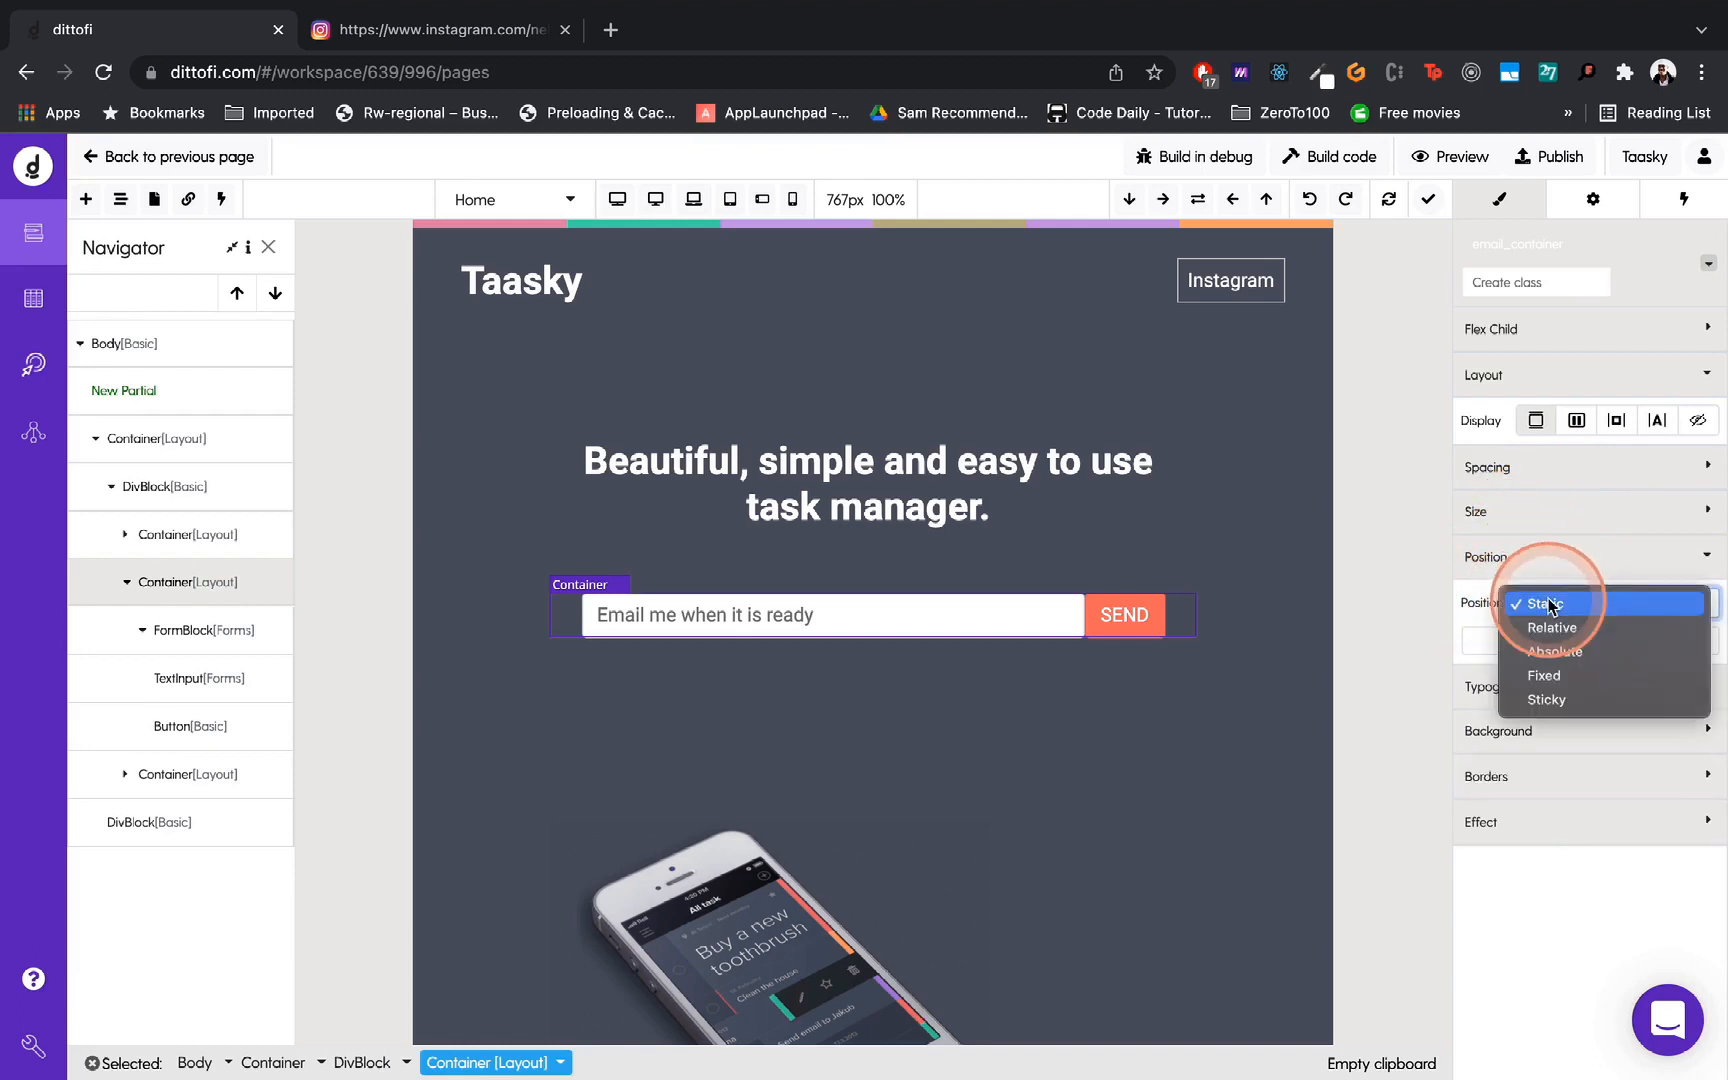
{"action": "left_click", "coordinate": [1473, 604]}
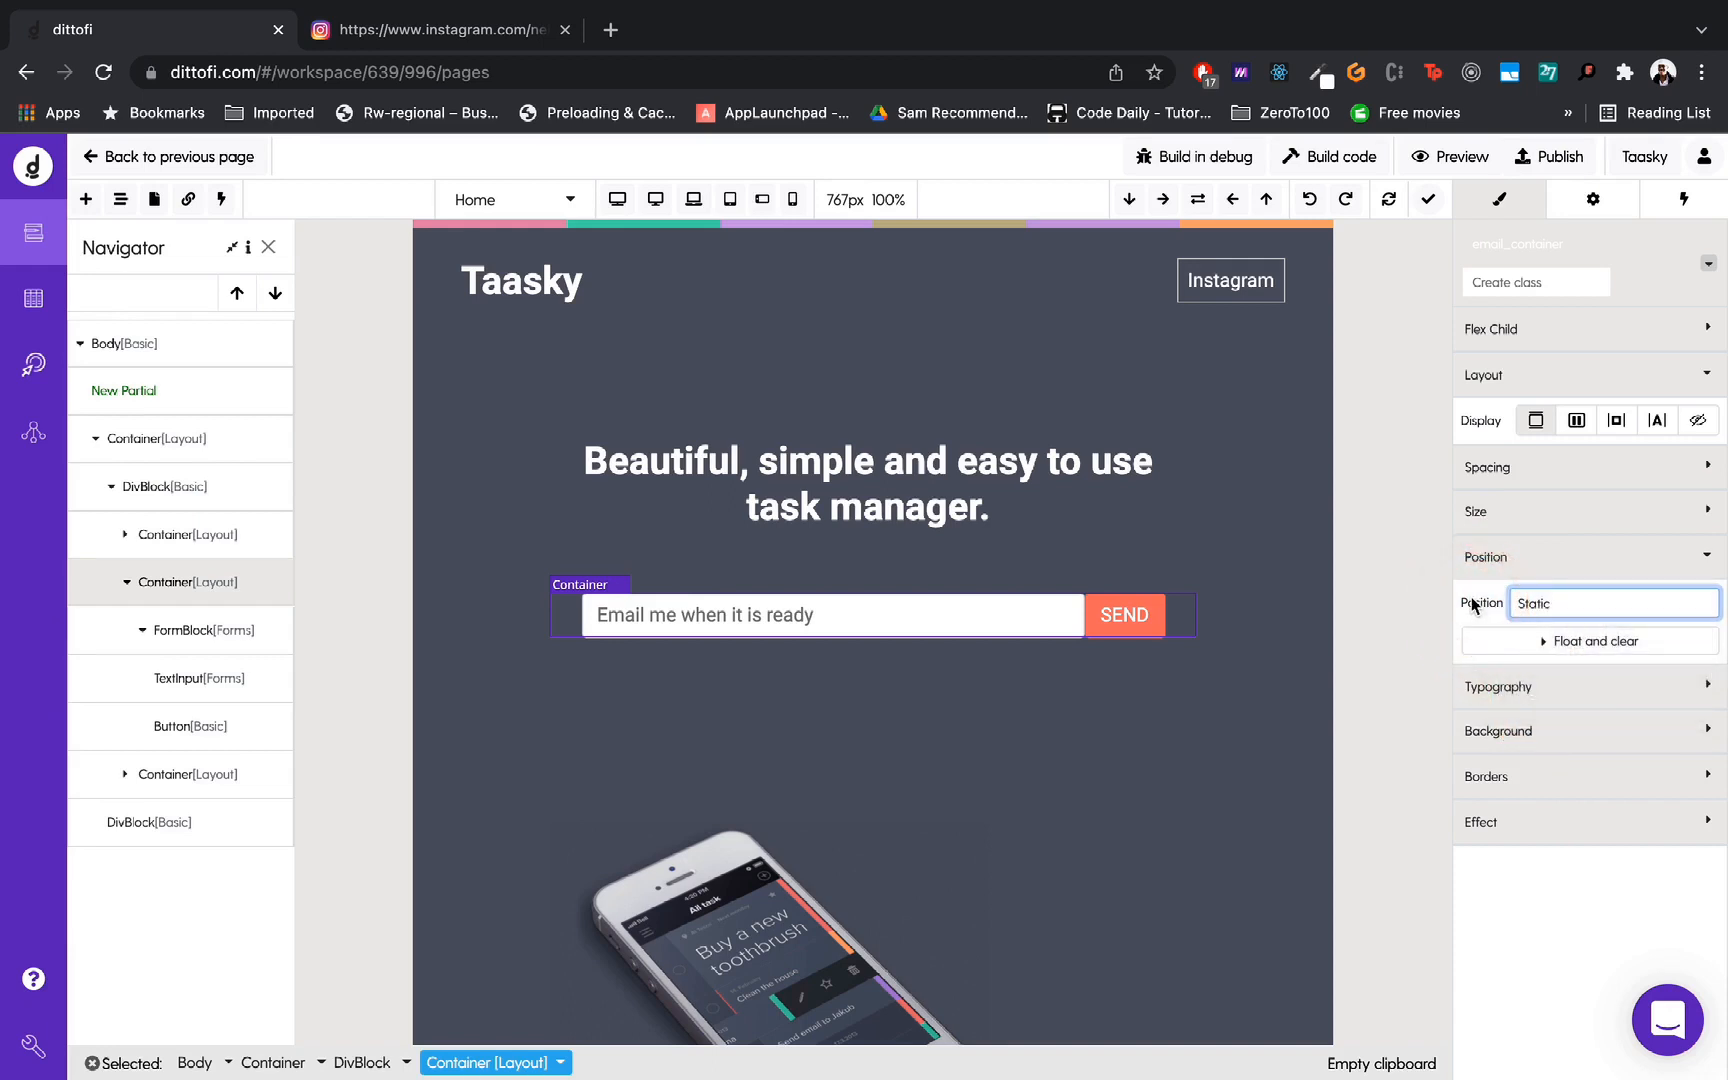
{"action": "left_click", "coordinate": [1484, 688]}
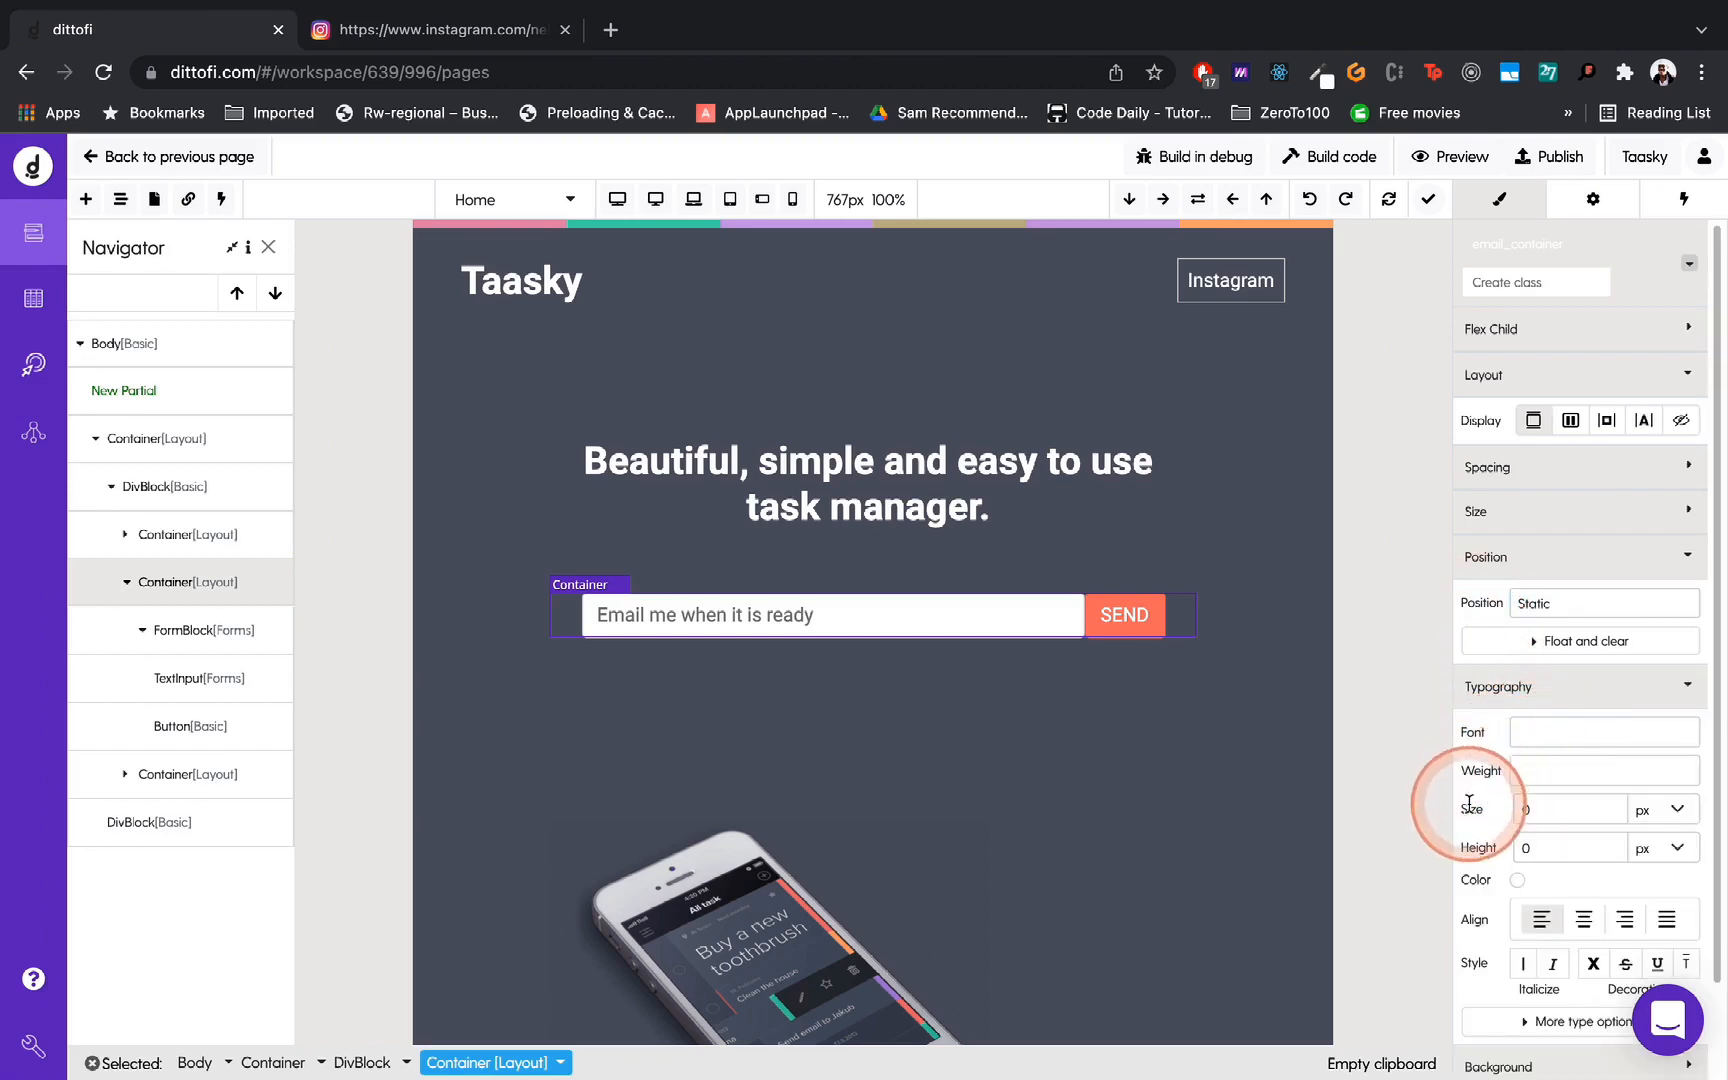
{"action": "left_click", "coordinate": [1512, 688]}
{"action": "left_click", "coordinate": [1505, 747]}
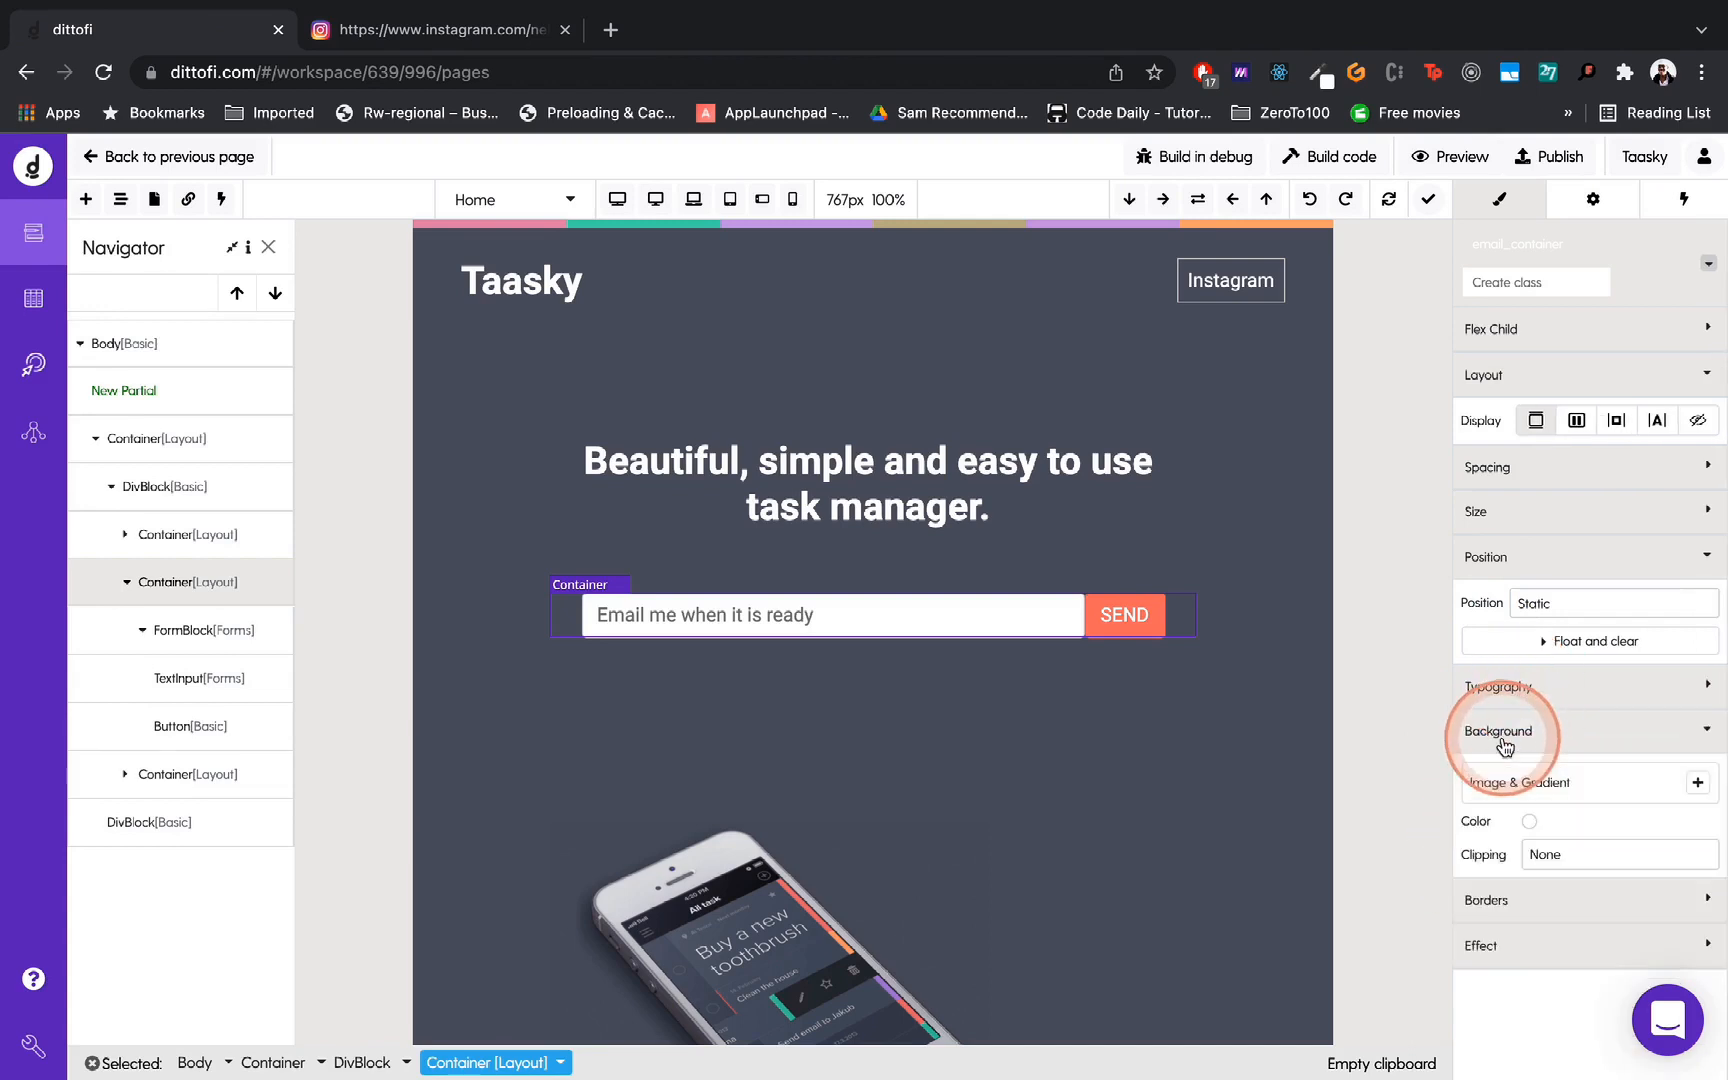
- Select the div block holding the phone image and examine its background, border and effect options
{"action": "left_click", "coordinate": [988, 856]}
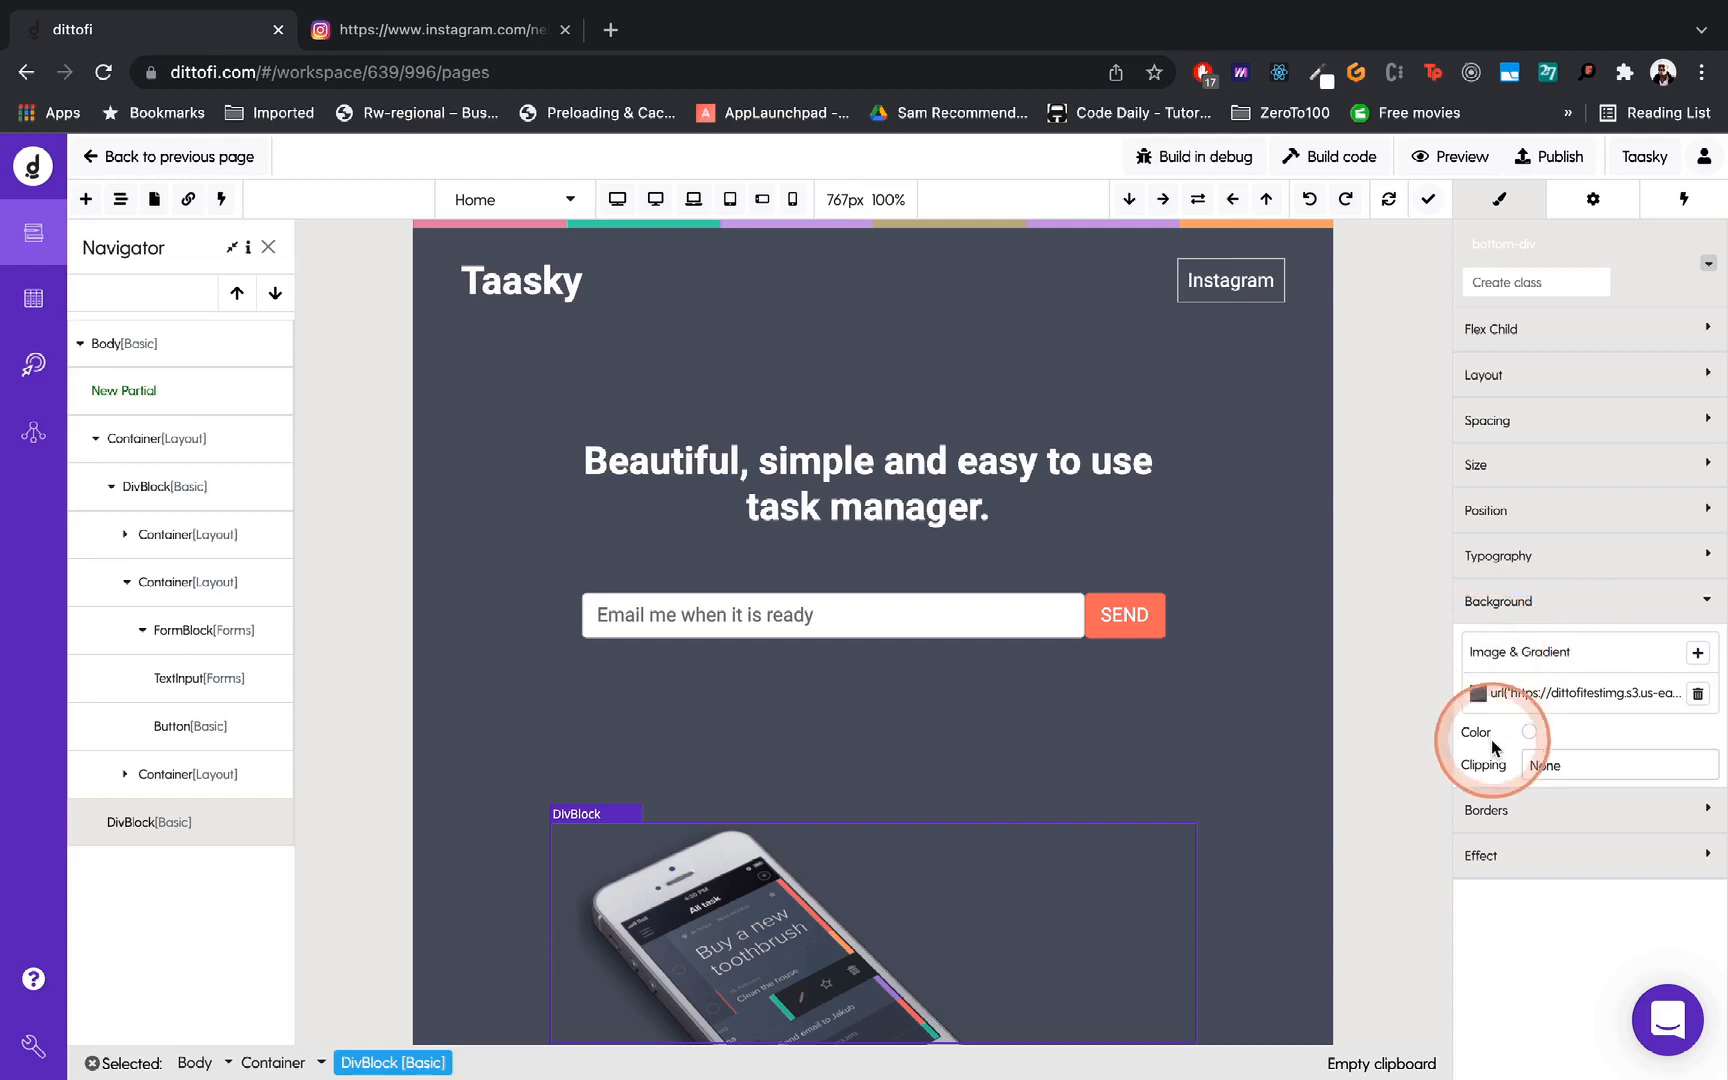
{"action": "left_click", "coordinate": [1485, 810]}
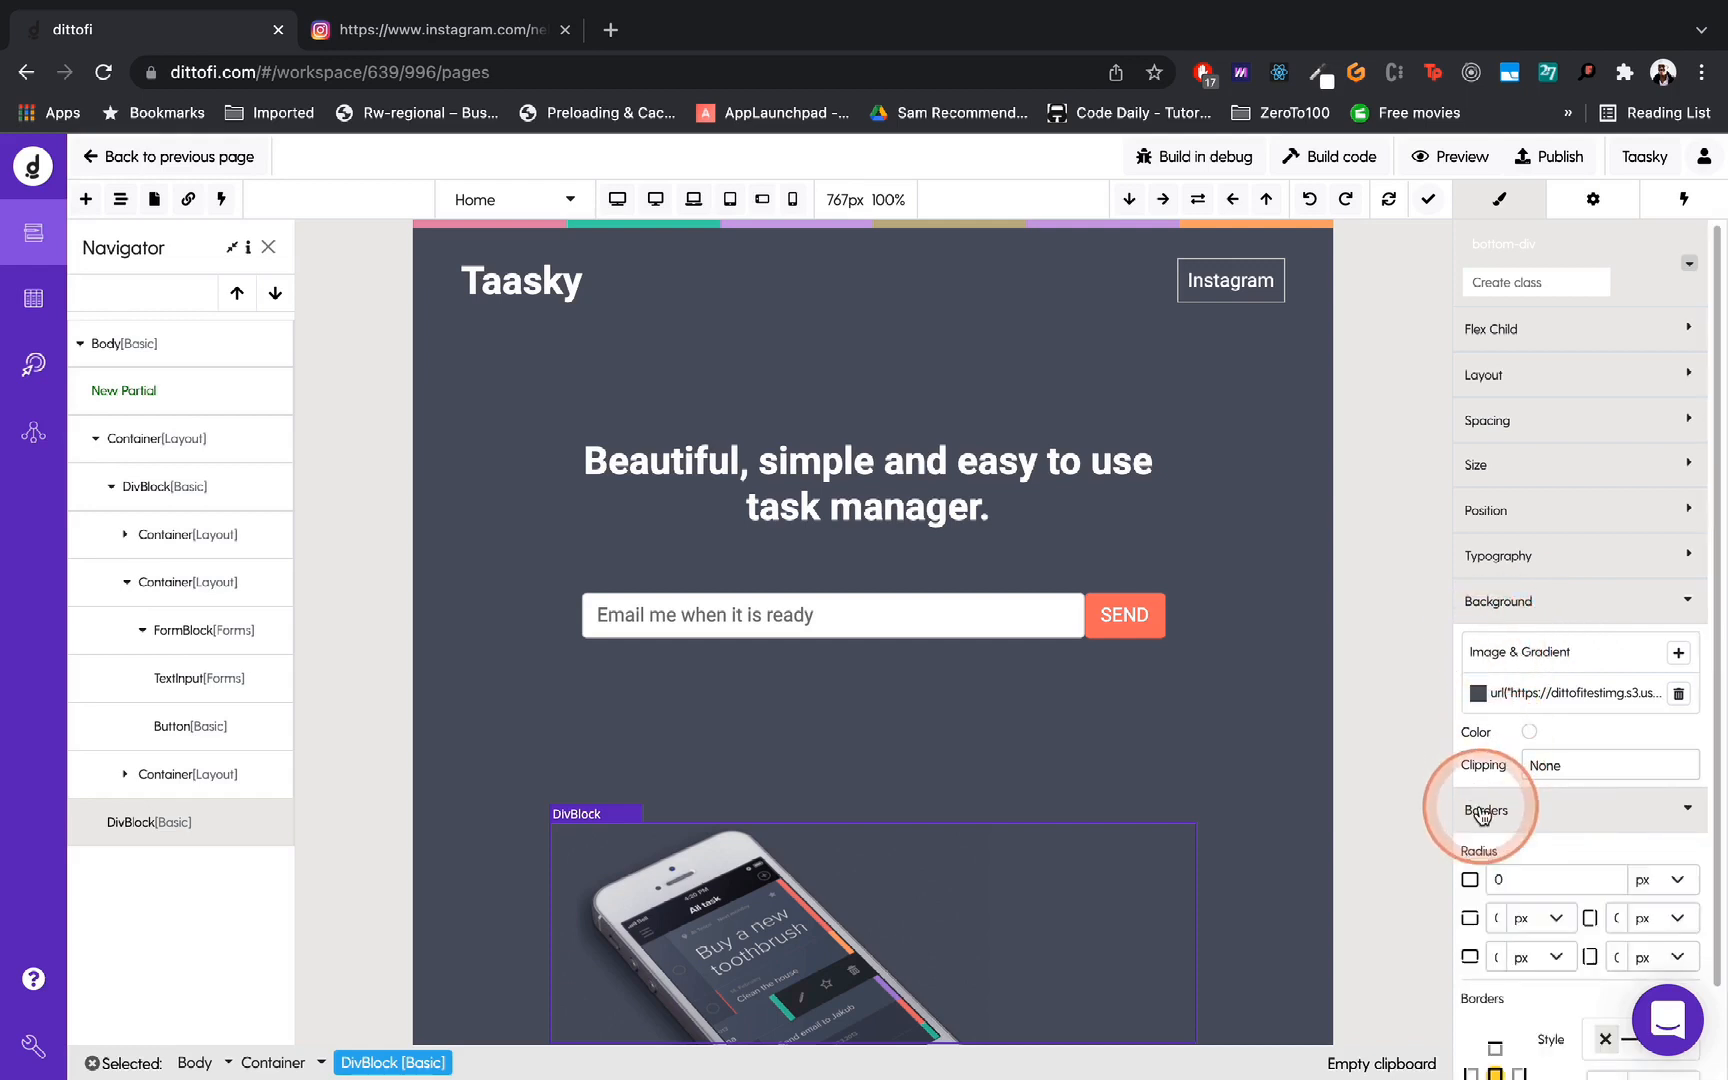
{"action": "scroll", "coordinate": [1483, 815], "scroll_direction": "down", "scroll_amount": 2}
{"action": "left_click", "coordinate": [1516, 727]}
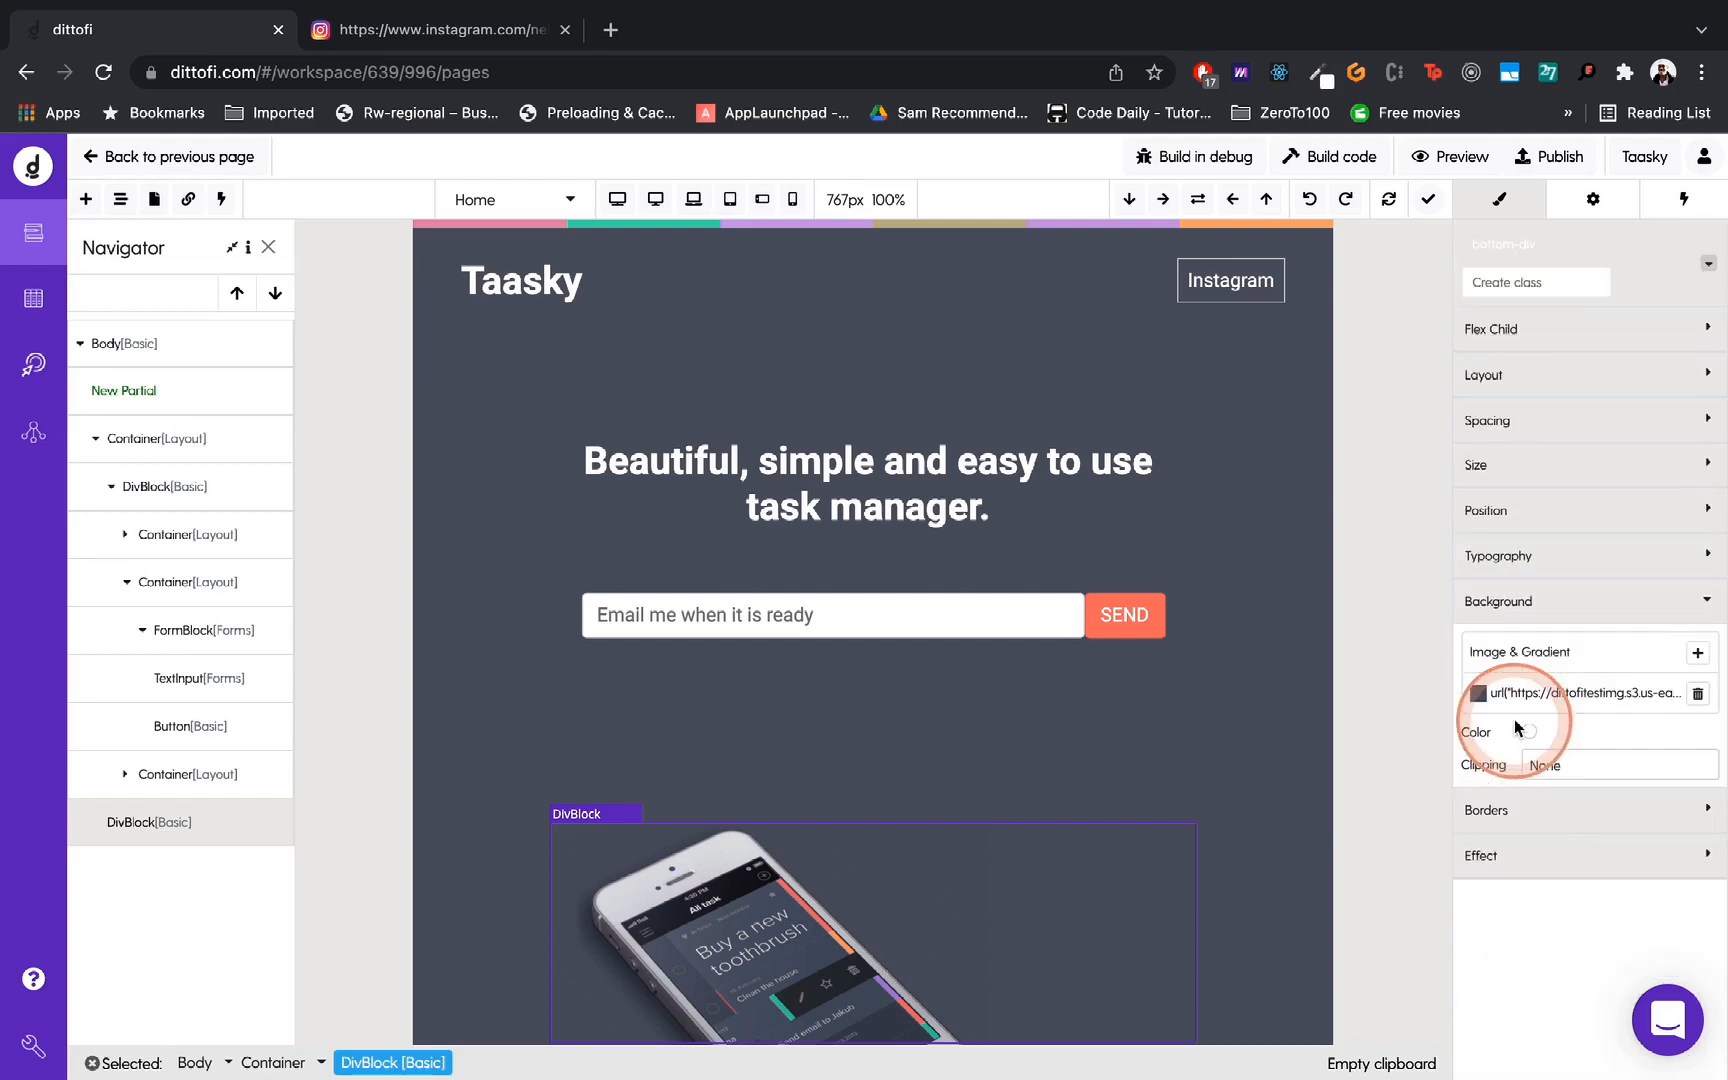
{"action": "left_click", "coordinate": [1488, 856]}
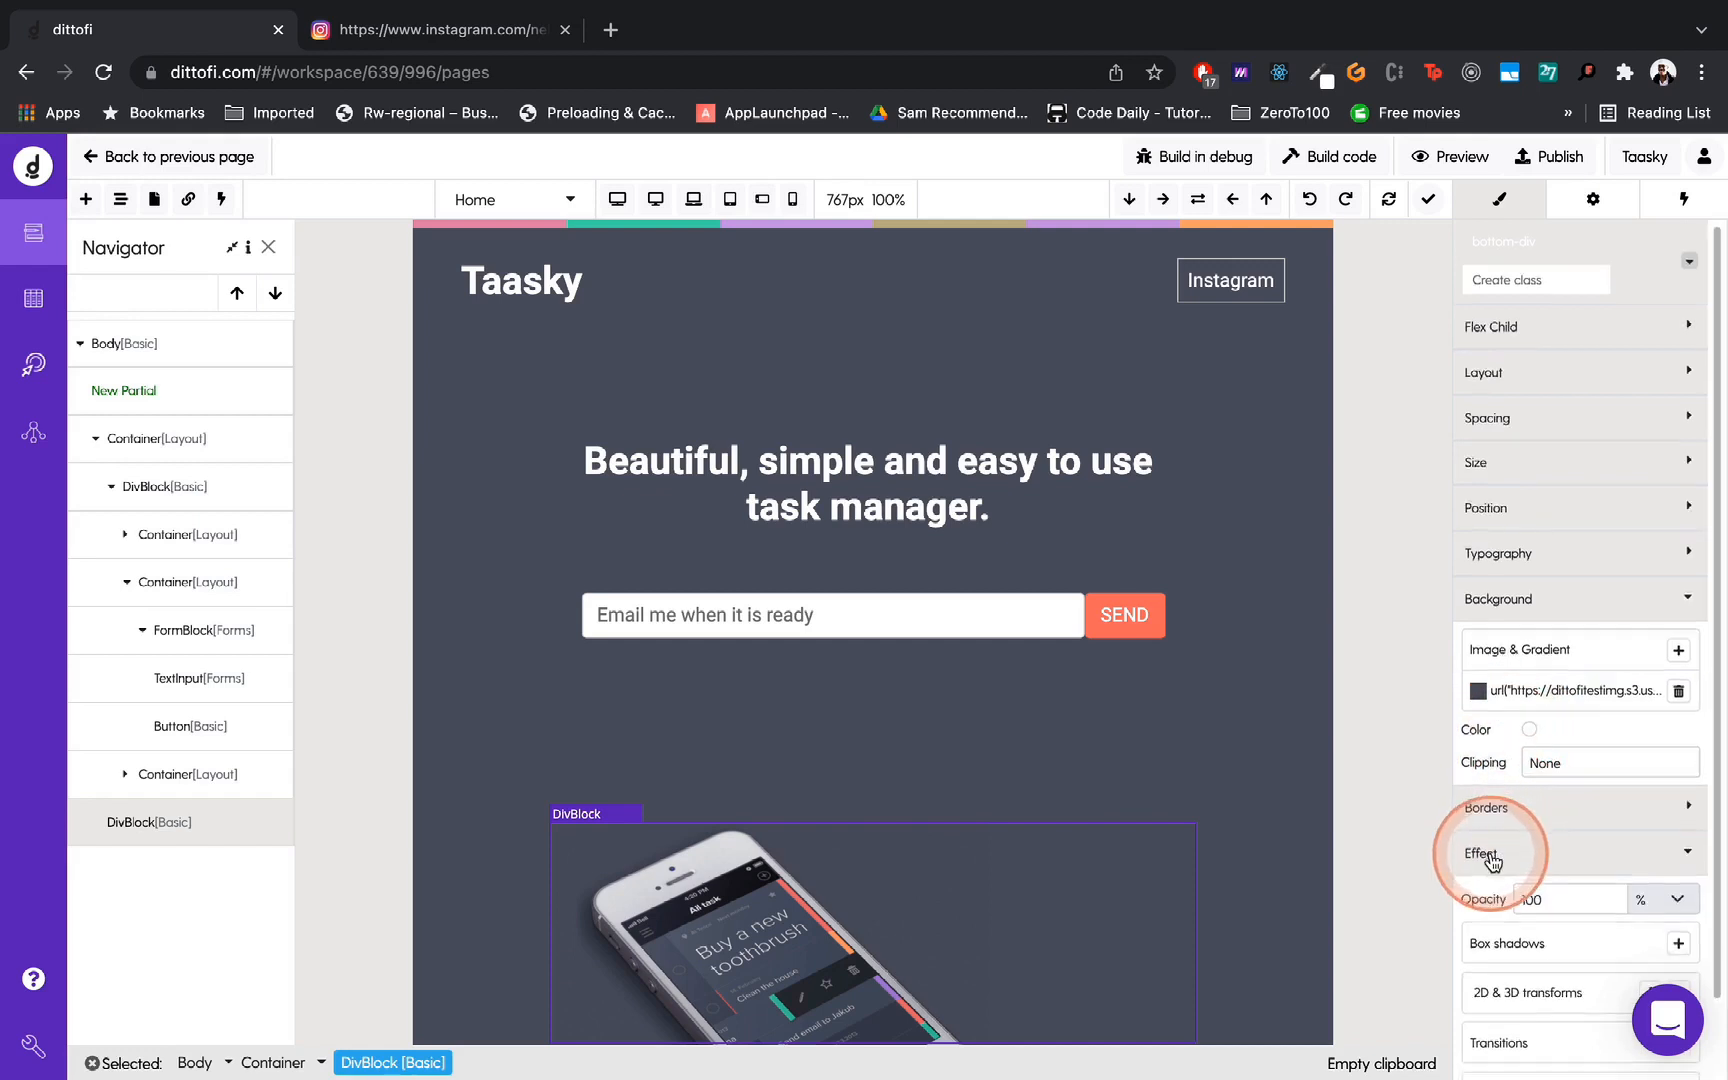
{"action": "scroll", "coordinate": [1490, 858], "scroll_direction": "down", "scroll_amount": 1}
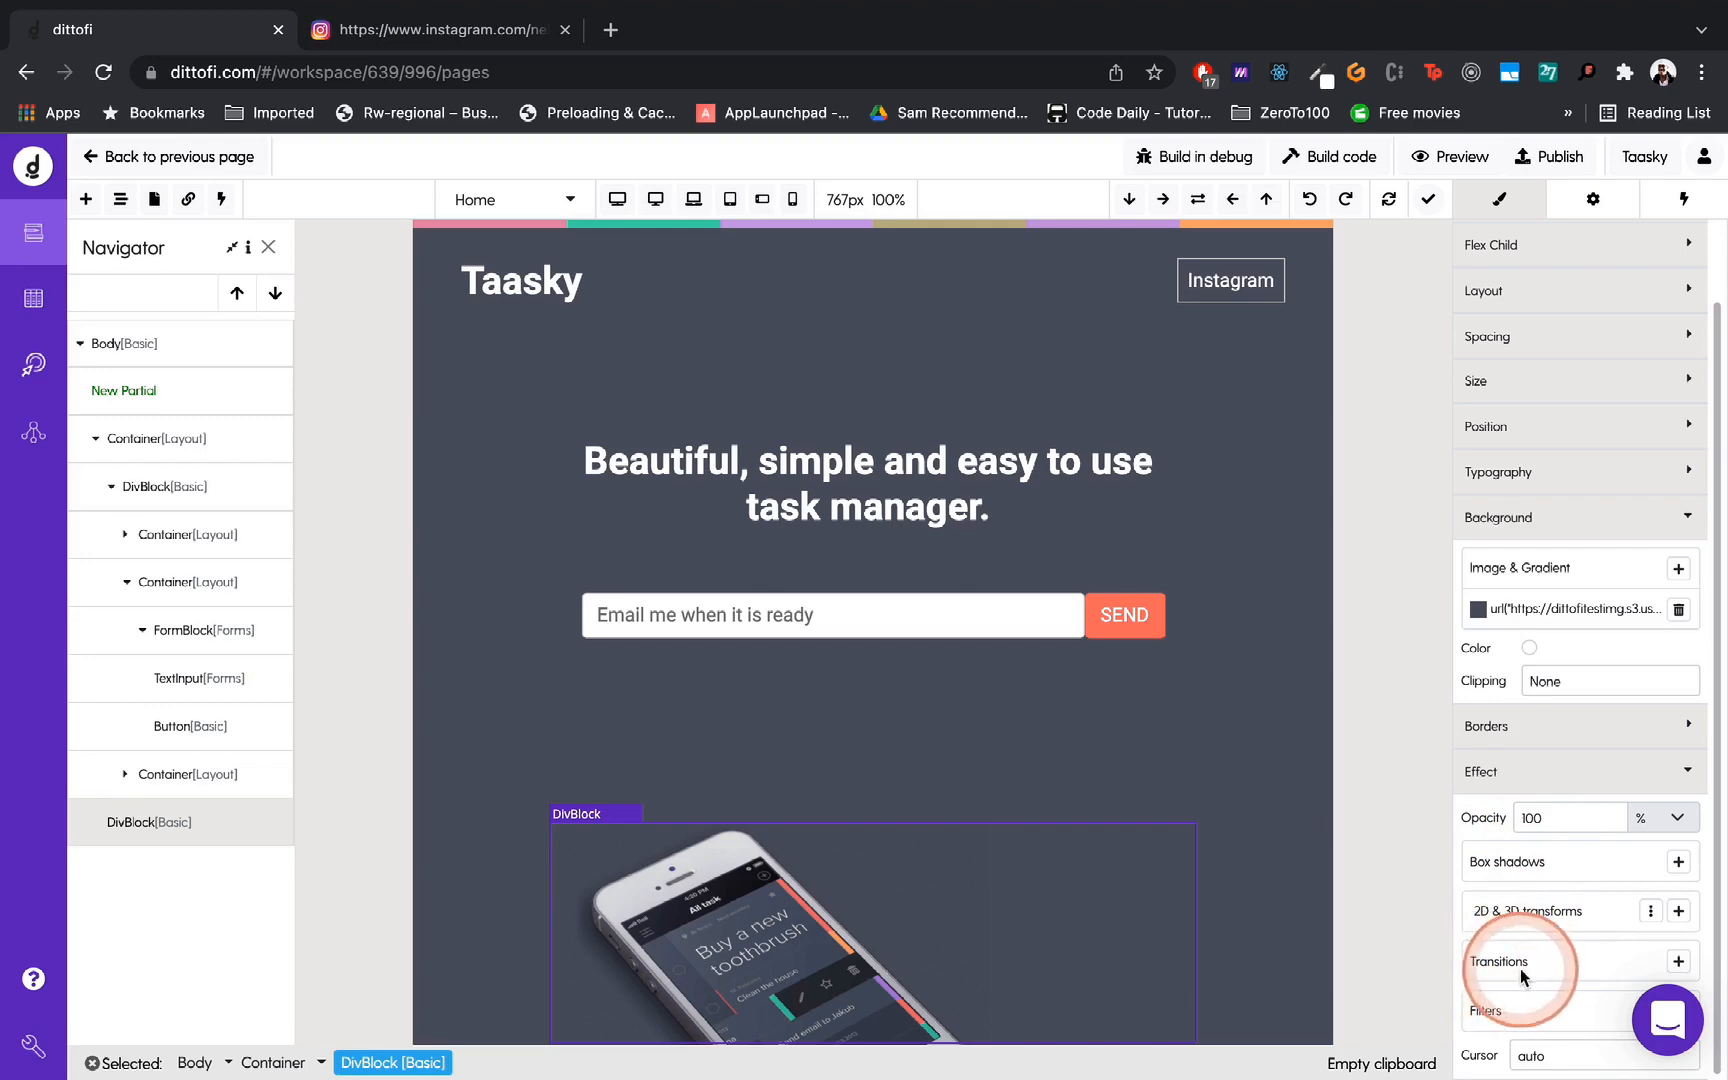
{"action": "scroll", "coordinate": [1460, 785], "scroll_direction": "up", "scroll_amount": 1}
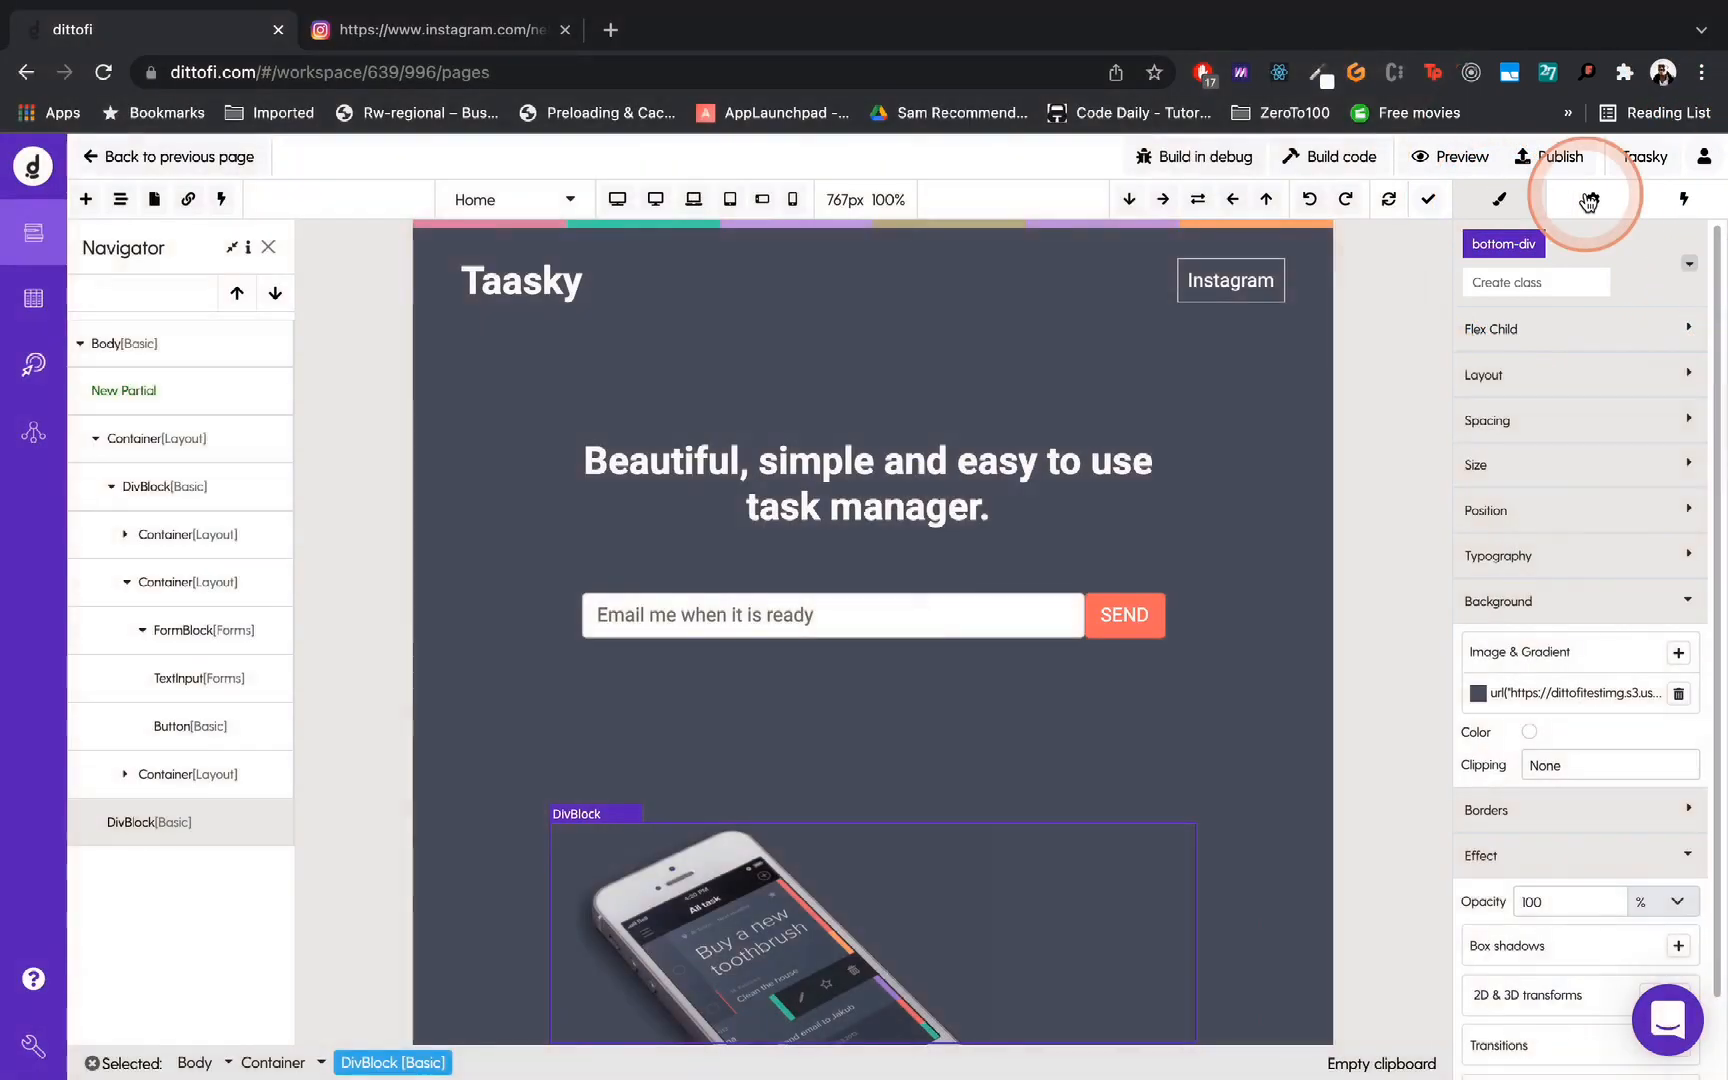
- Change the "Beautiful, simple and easy to use task manager." heading's type to h6 in its element properties
{"action": "left_click", "coordinate": [1589, 201]}
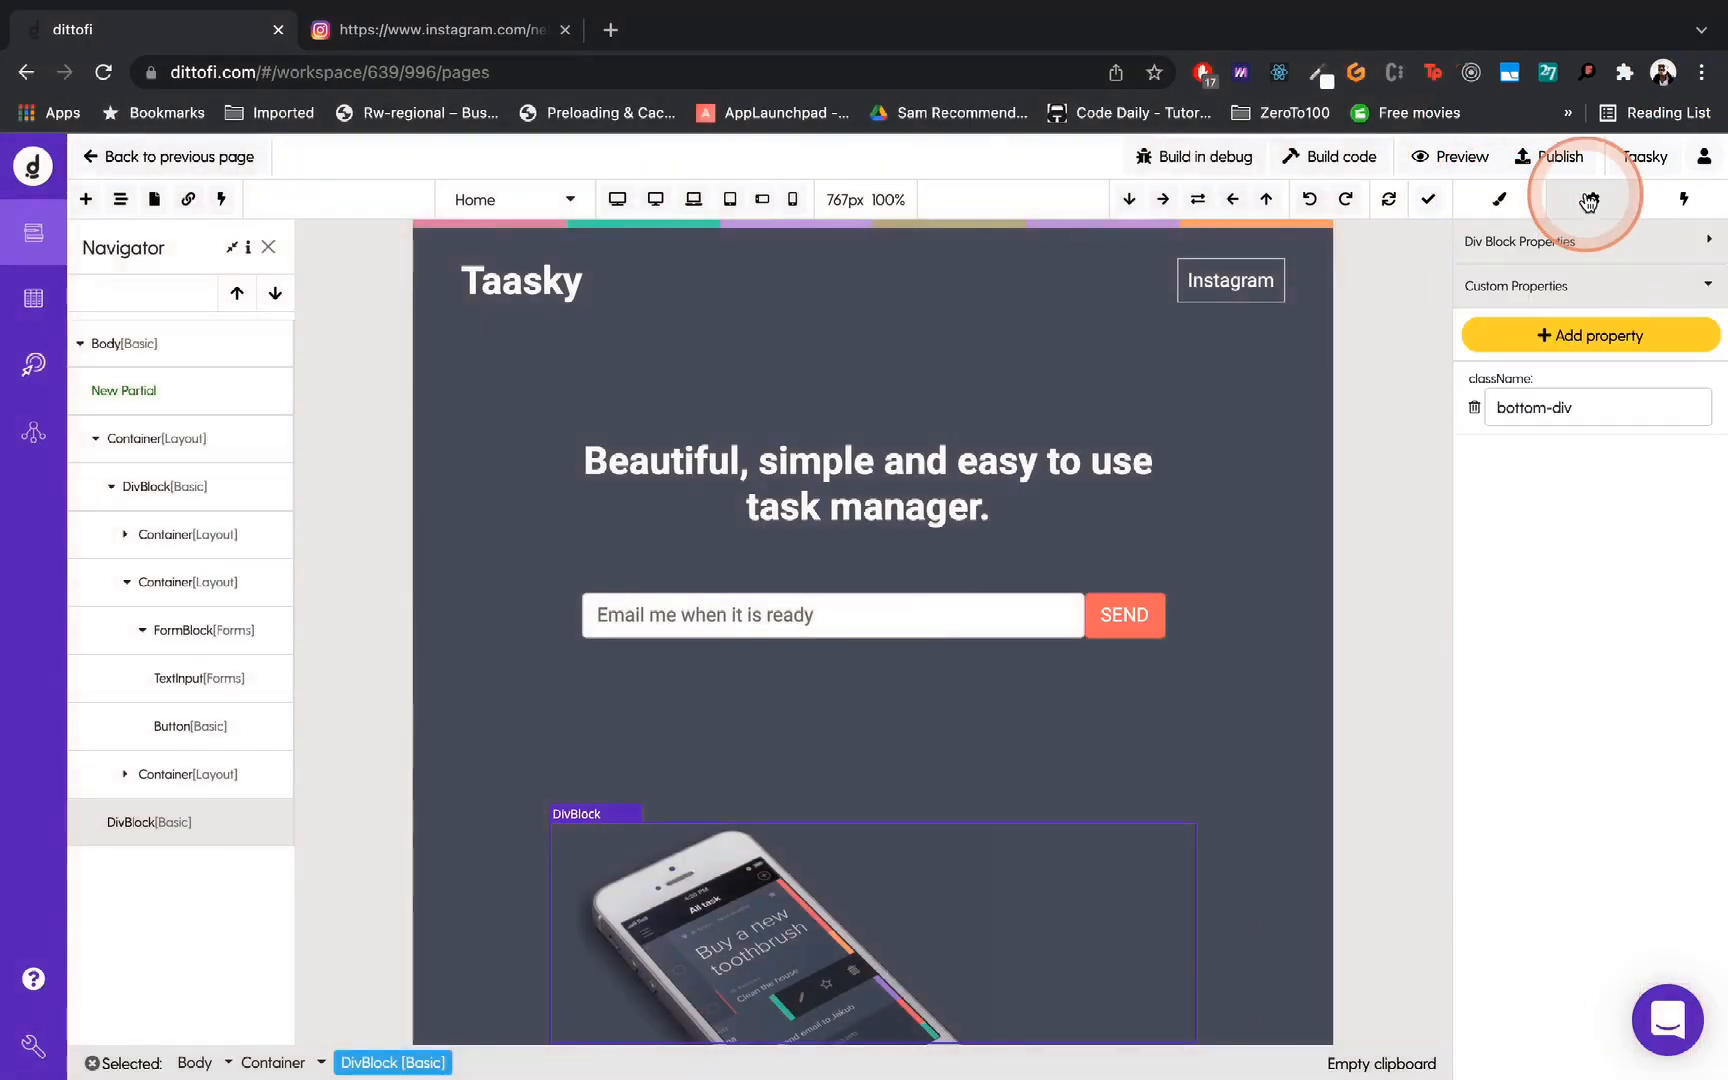
{"action": "left_click", "coordinate": [836, 492]}
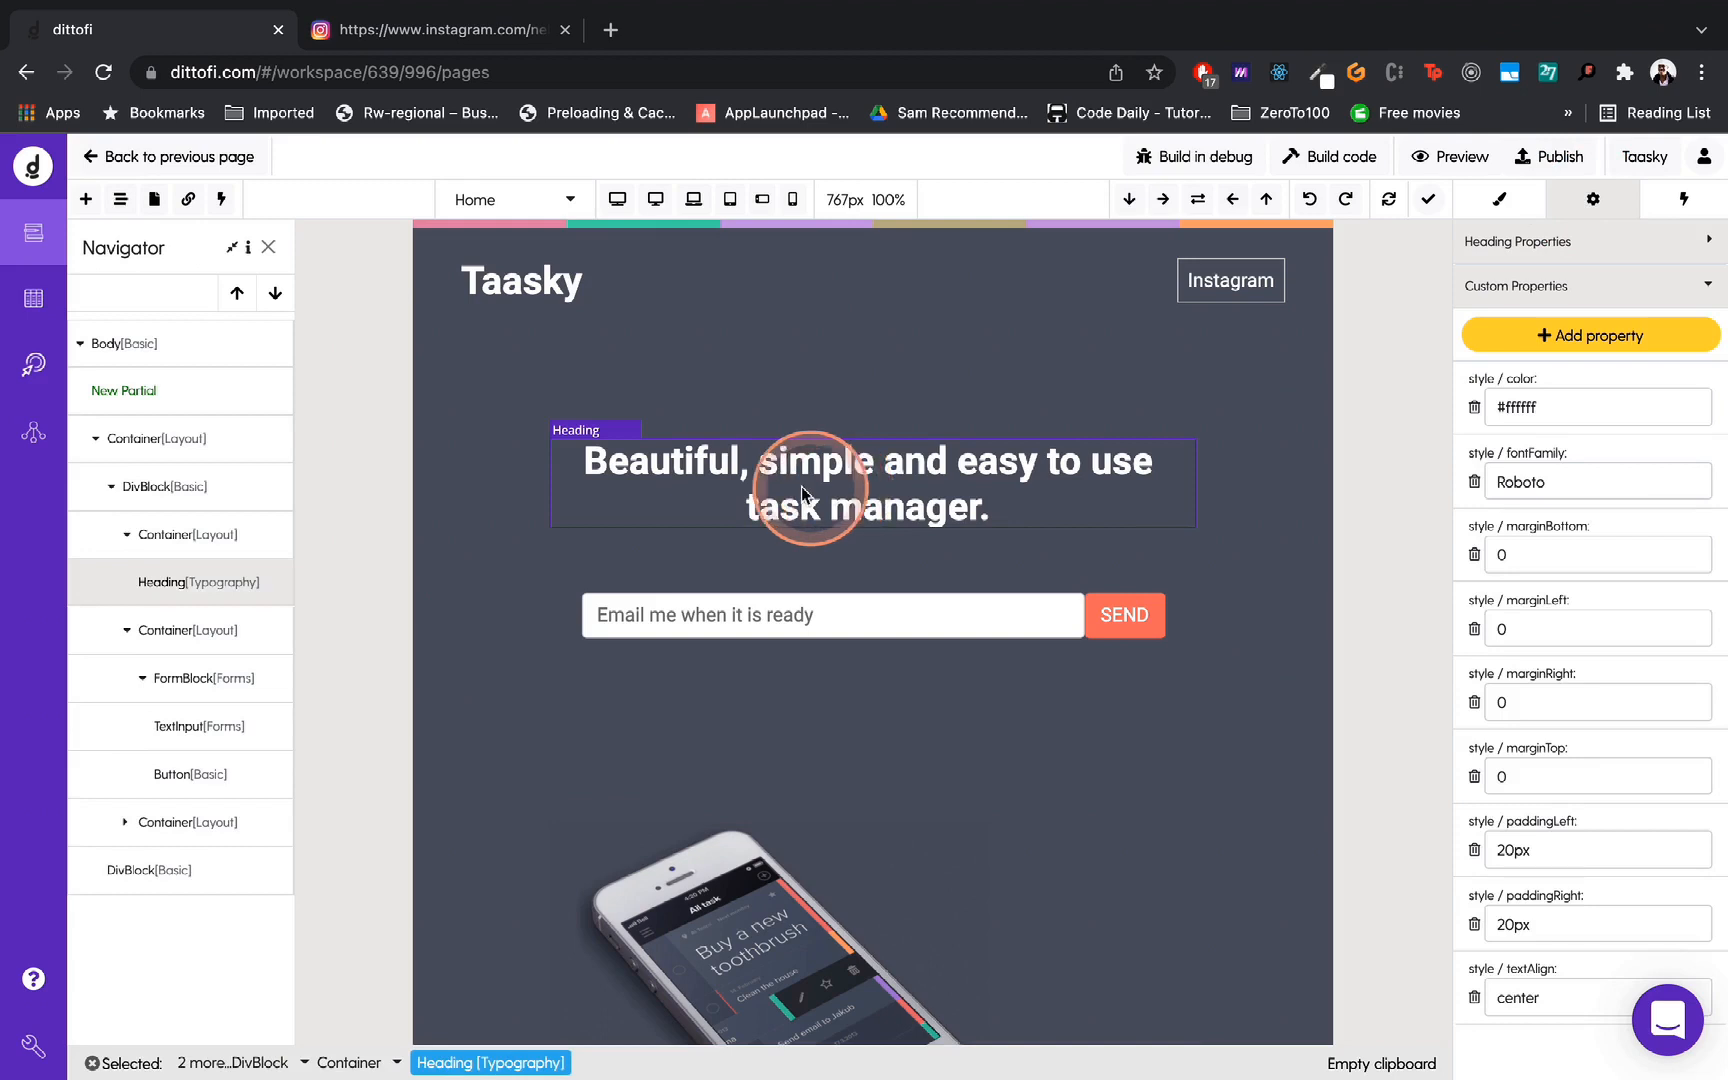
{"action": "left_click", "coordinate": [1572, 250]}
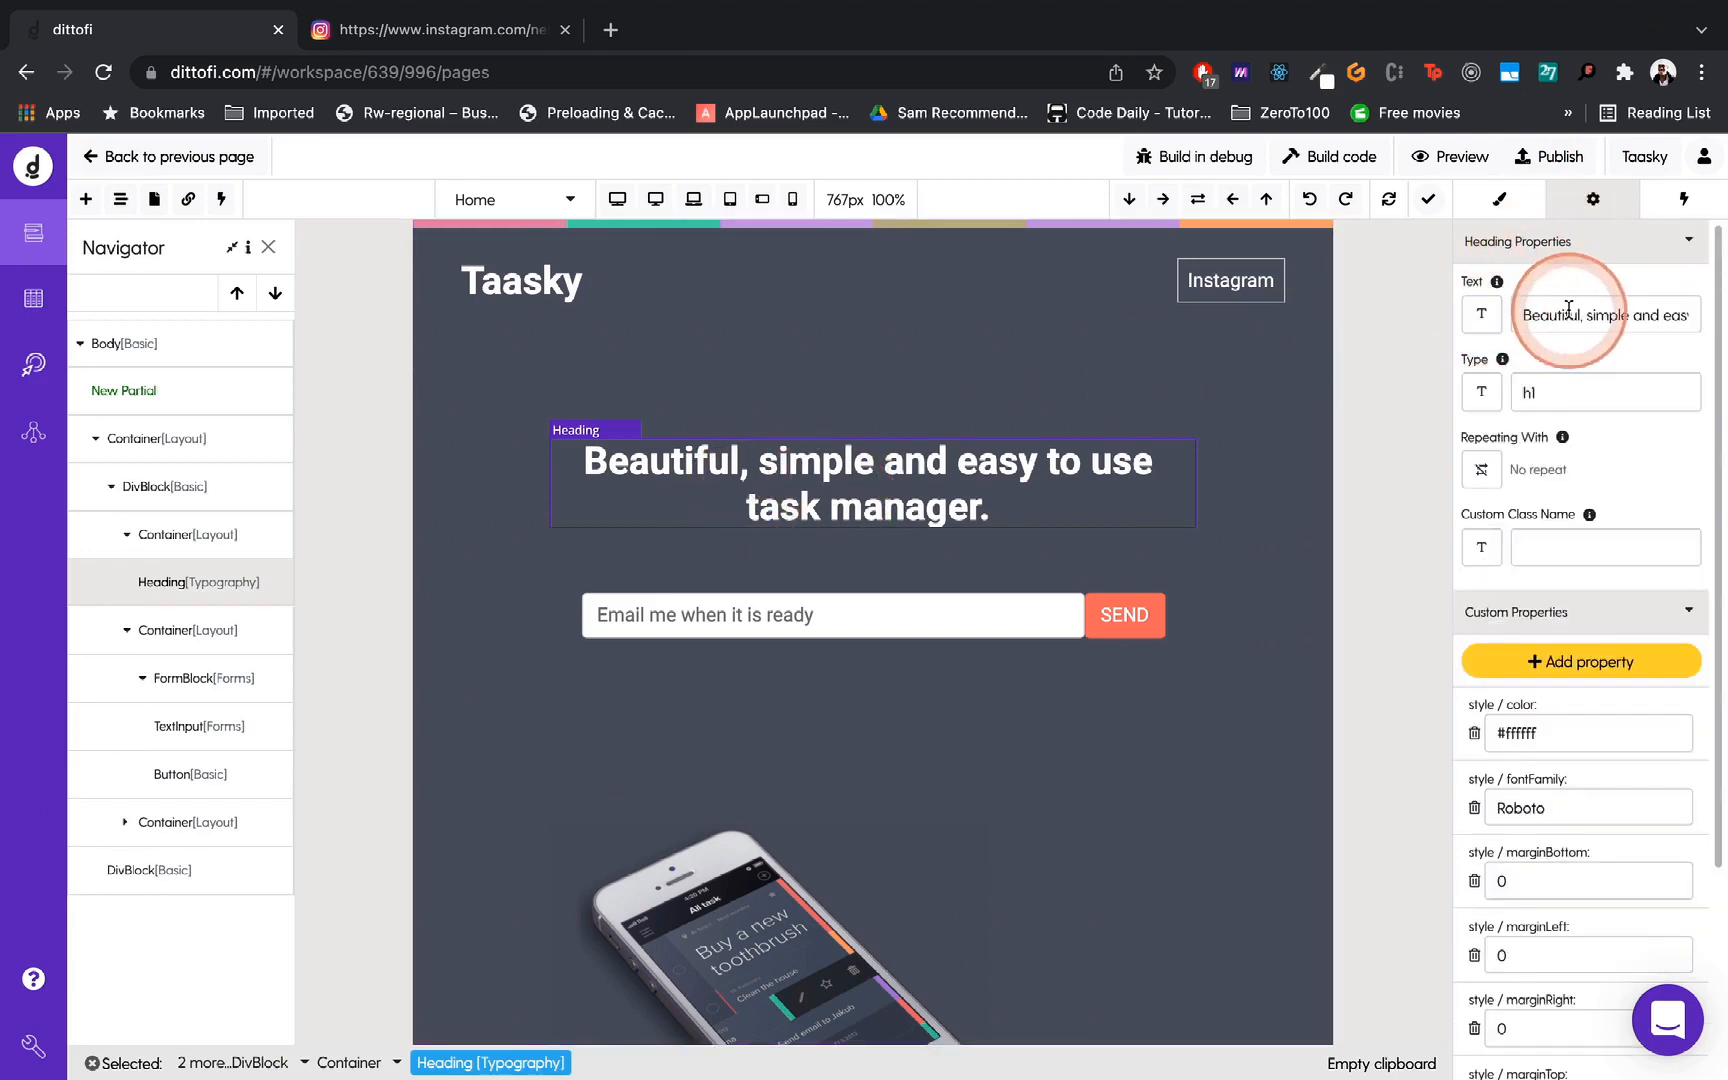
{"action": "left_click", "coordinate": [1548, 395]}
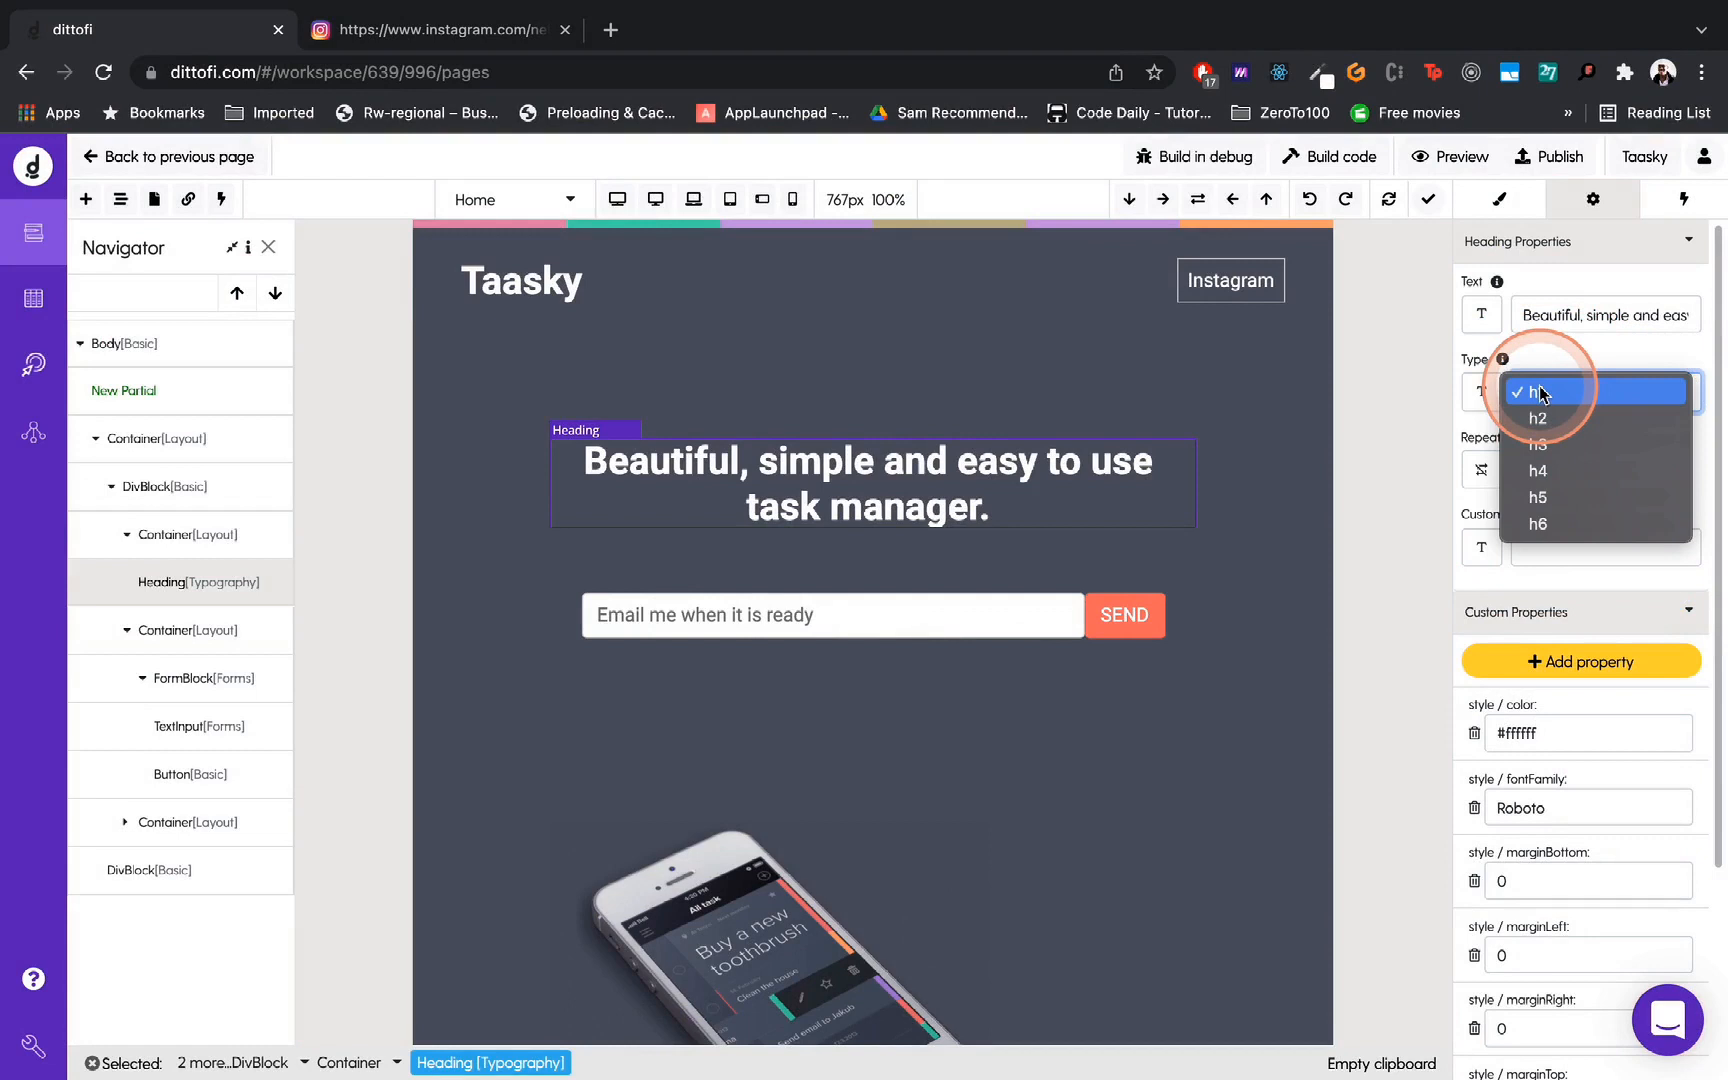
{"action": "left_click", "coordinate": [1544, 519]}
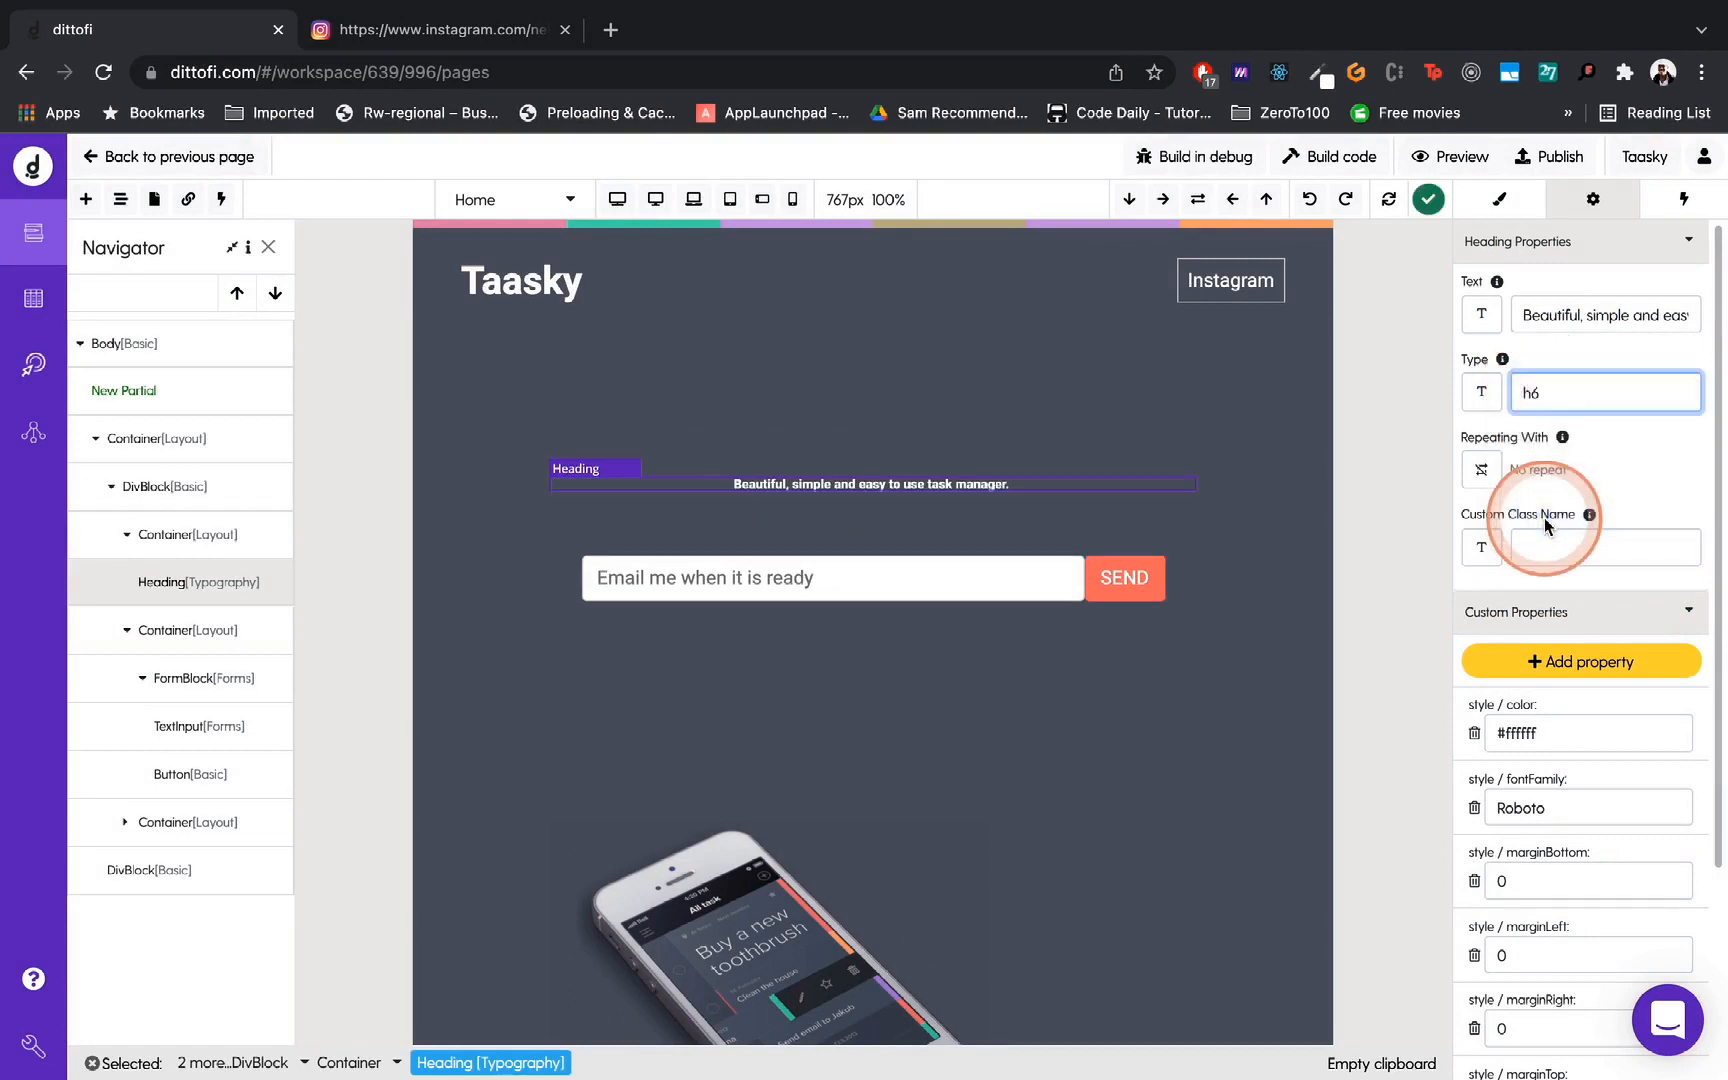
- Set the "Beautiful, simple and easy to use task manager." heading's type to h1
{"action": "left_click", "coordinate": [1561, 395]}
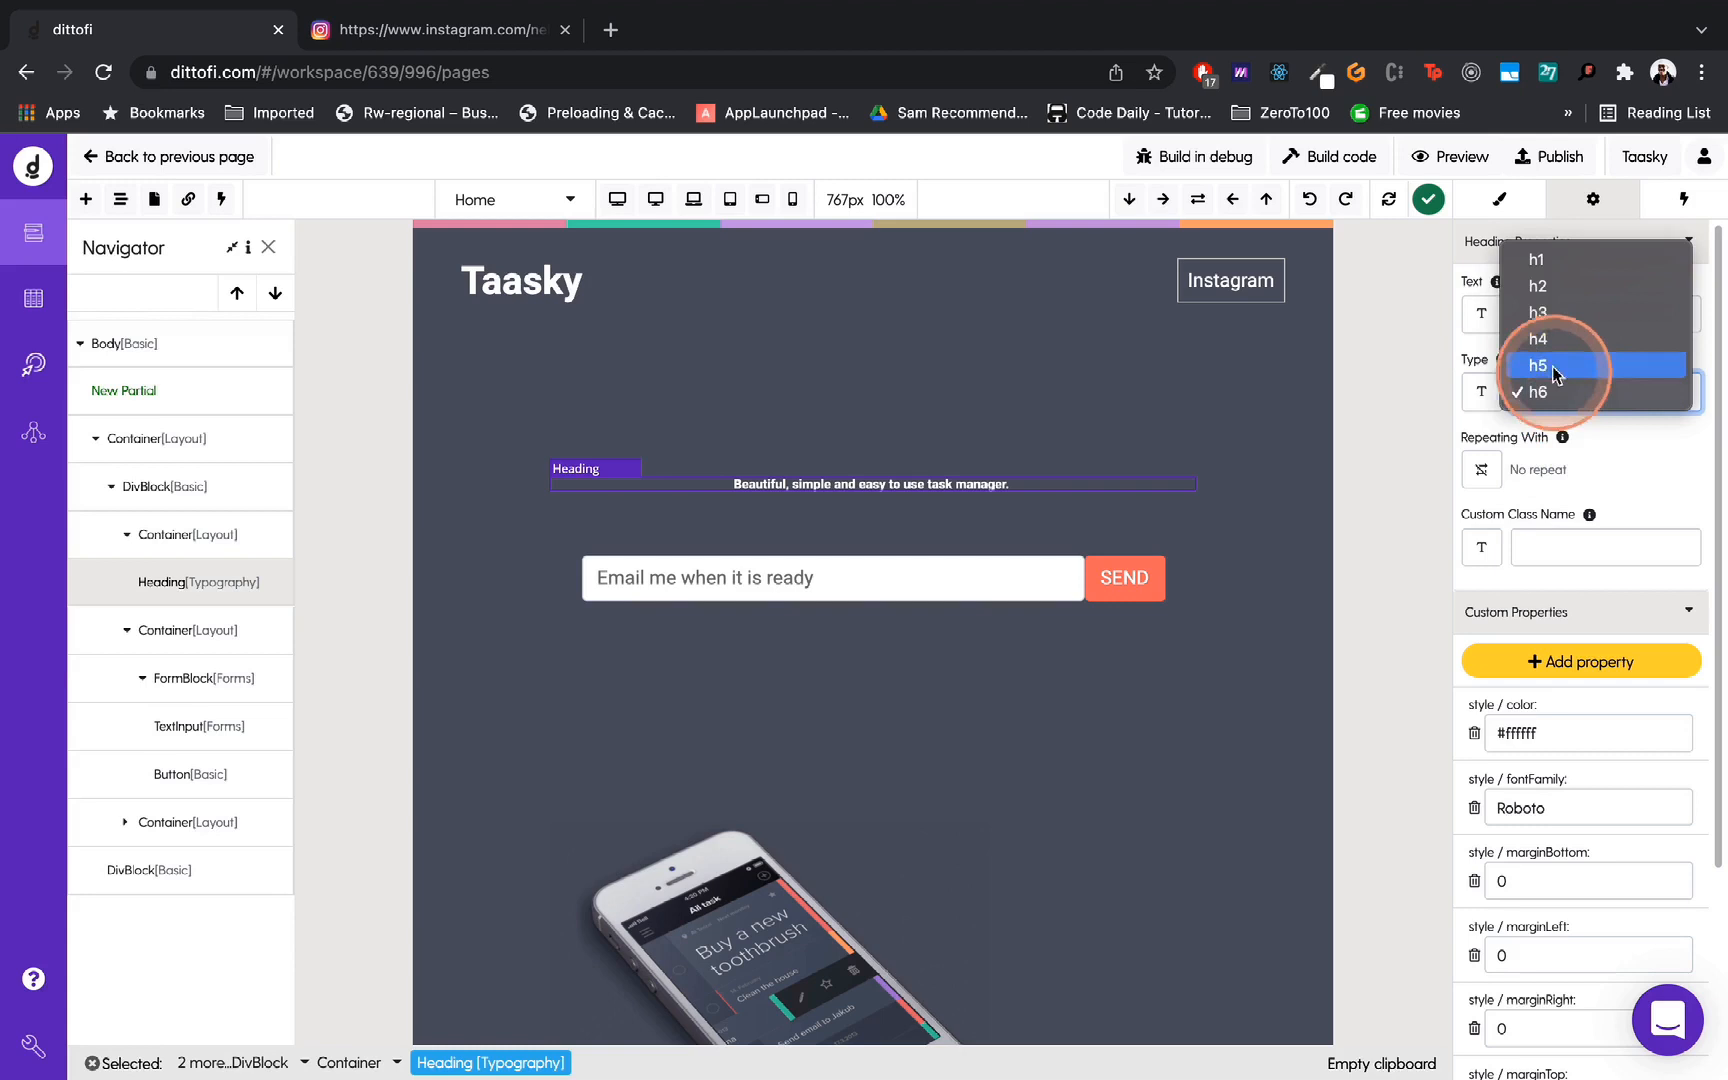
{"action": "left_click", "coordinate": [1540, 262]}
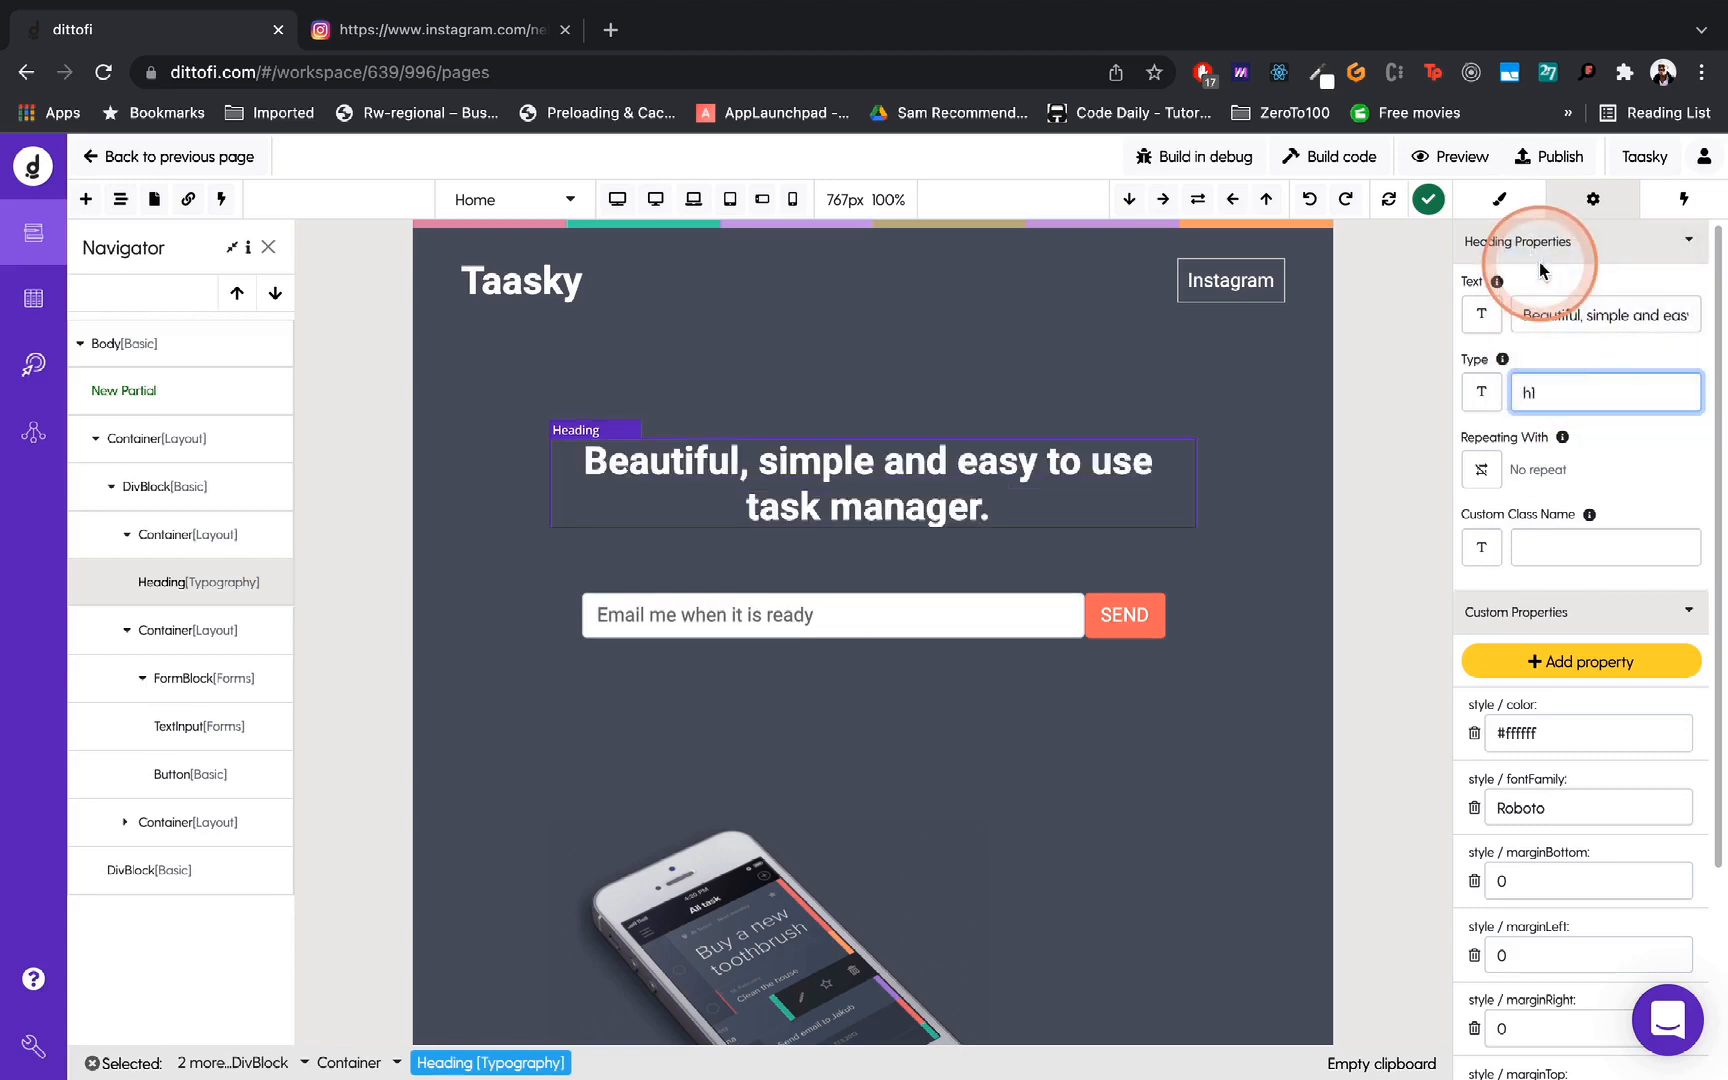
{"action": "left_click", "coordinate": [1545, 394]}
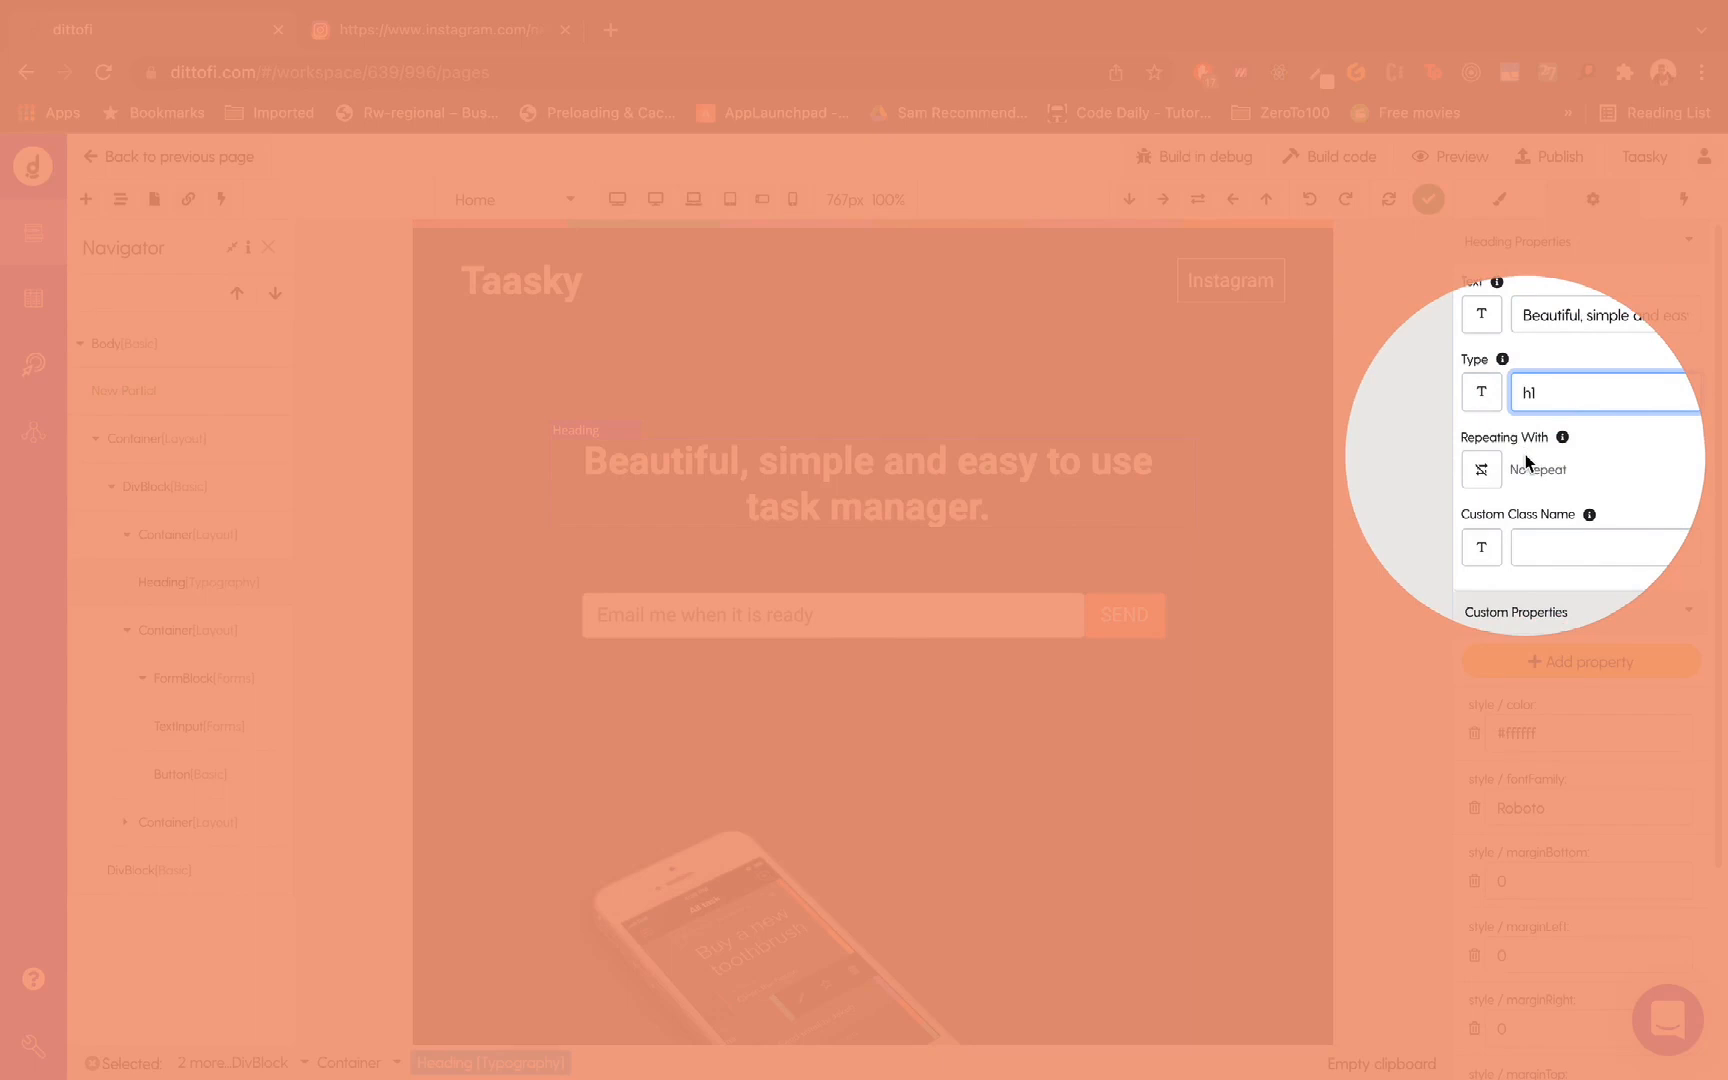
- Review the heading's repeat, class name and custom style properties, and collapse the Heading Properties and Custom Properties sections
{"action": "left_click", "coordinate": [1525, 462]}
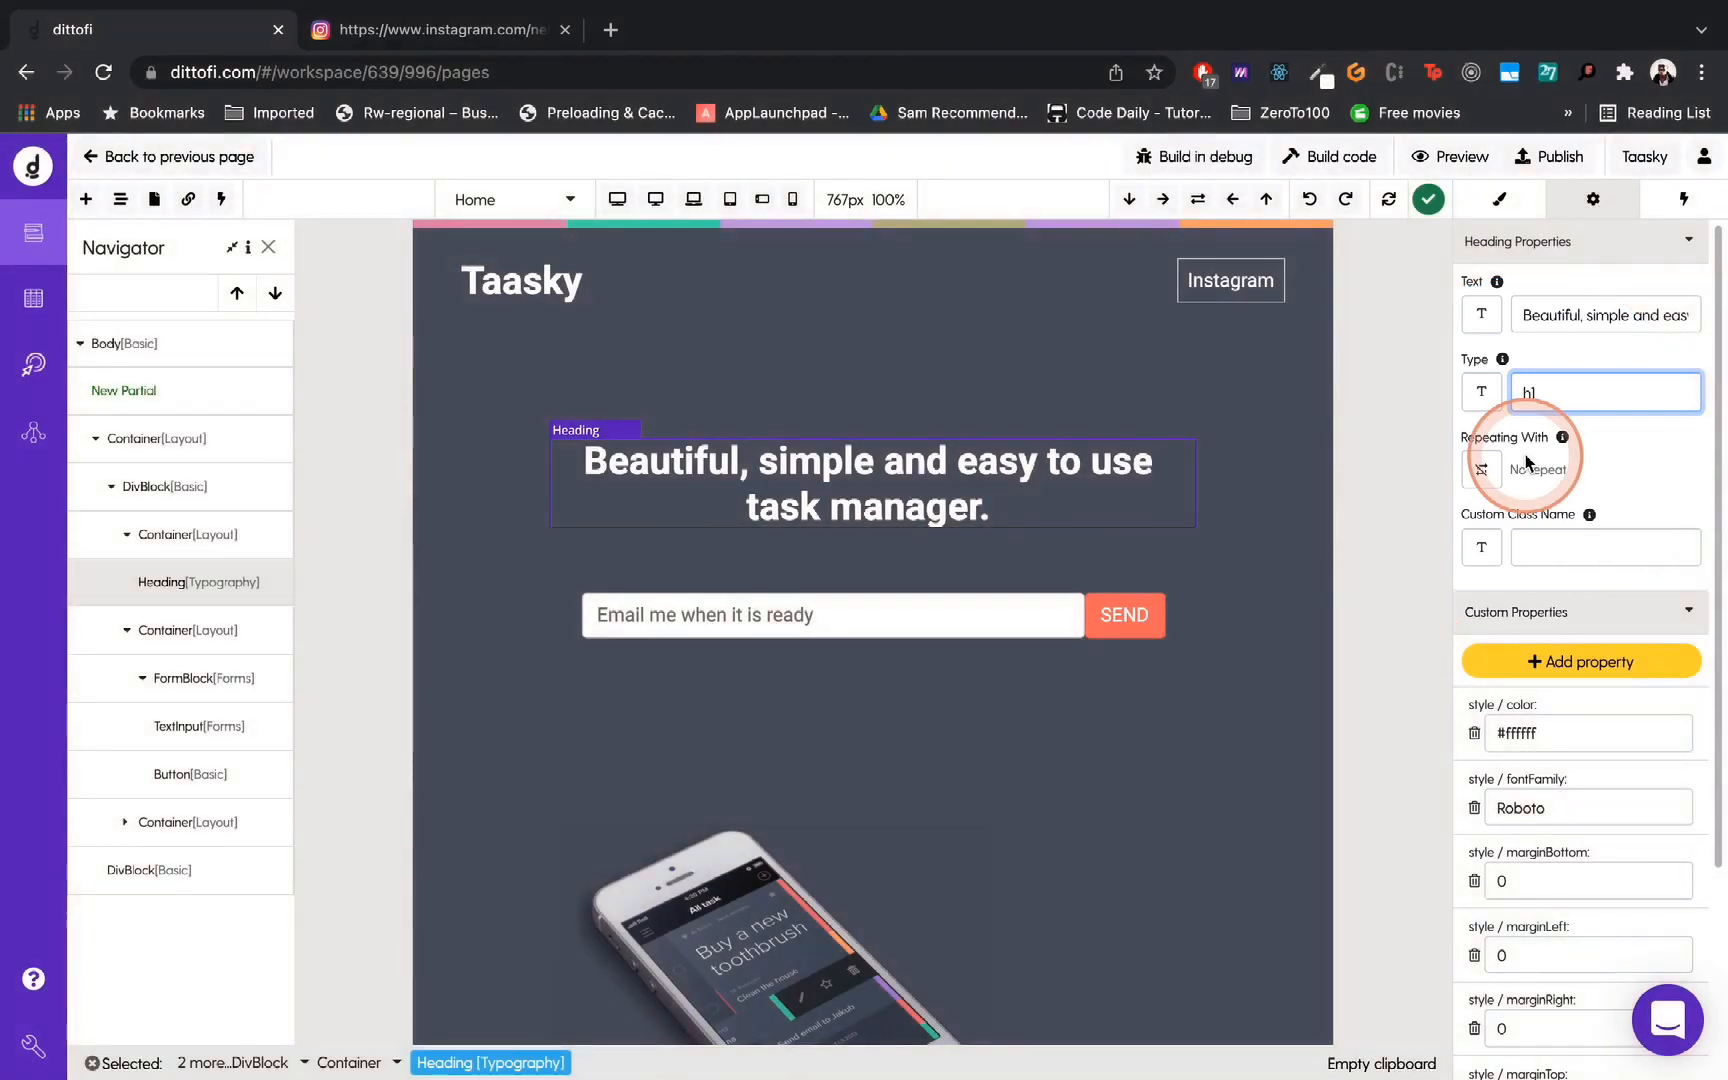
{"action": "left_click", "coordinate": [1092, 533]}
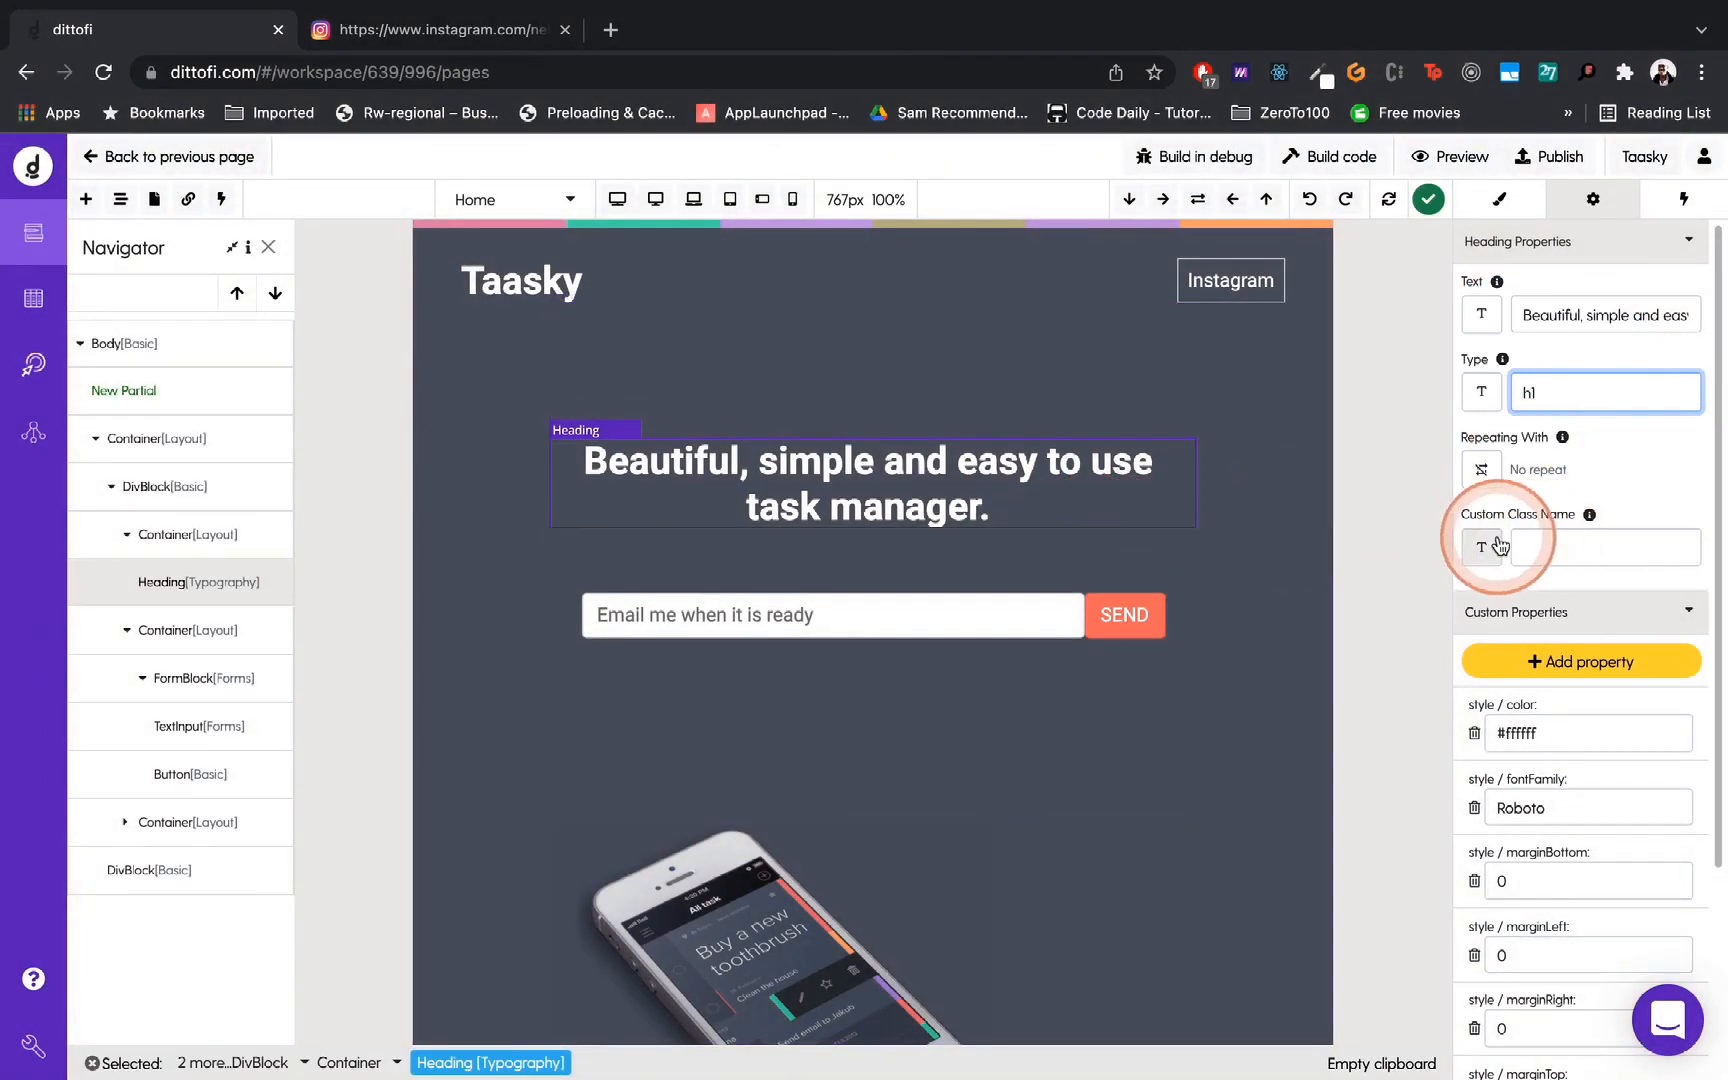
{"action": "left_click", "coordinate": [1589, 243]}
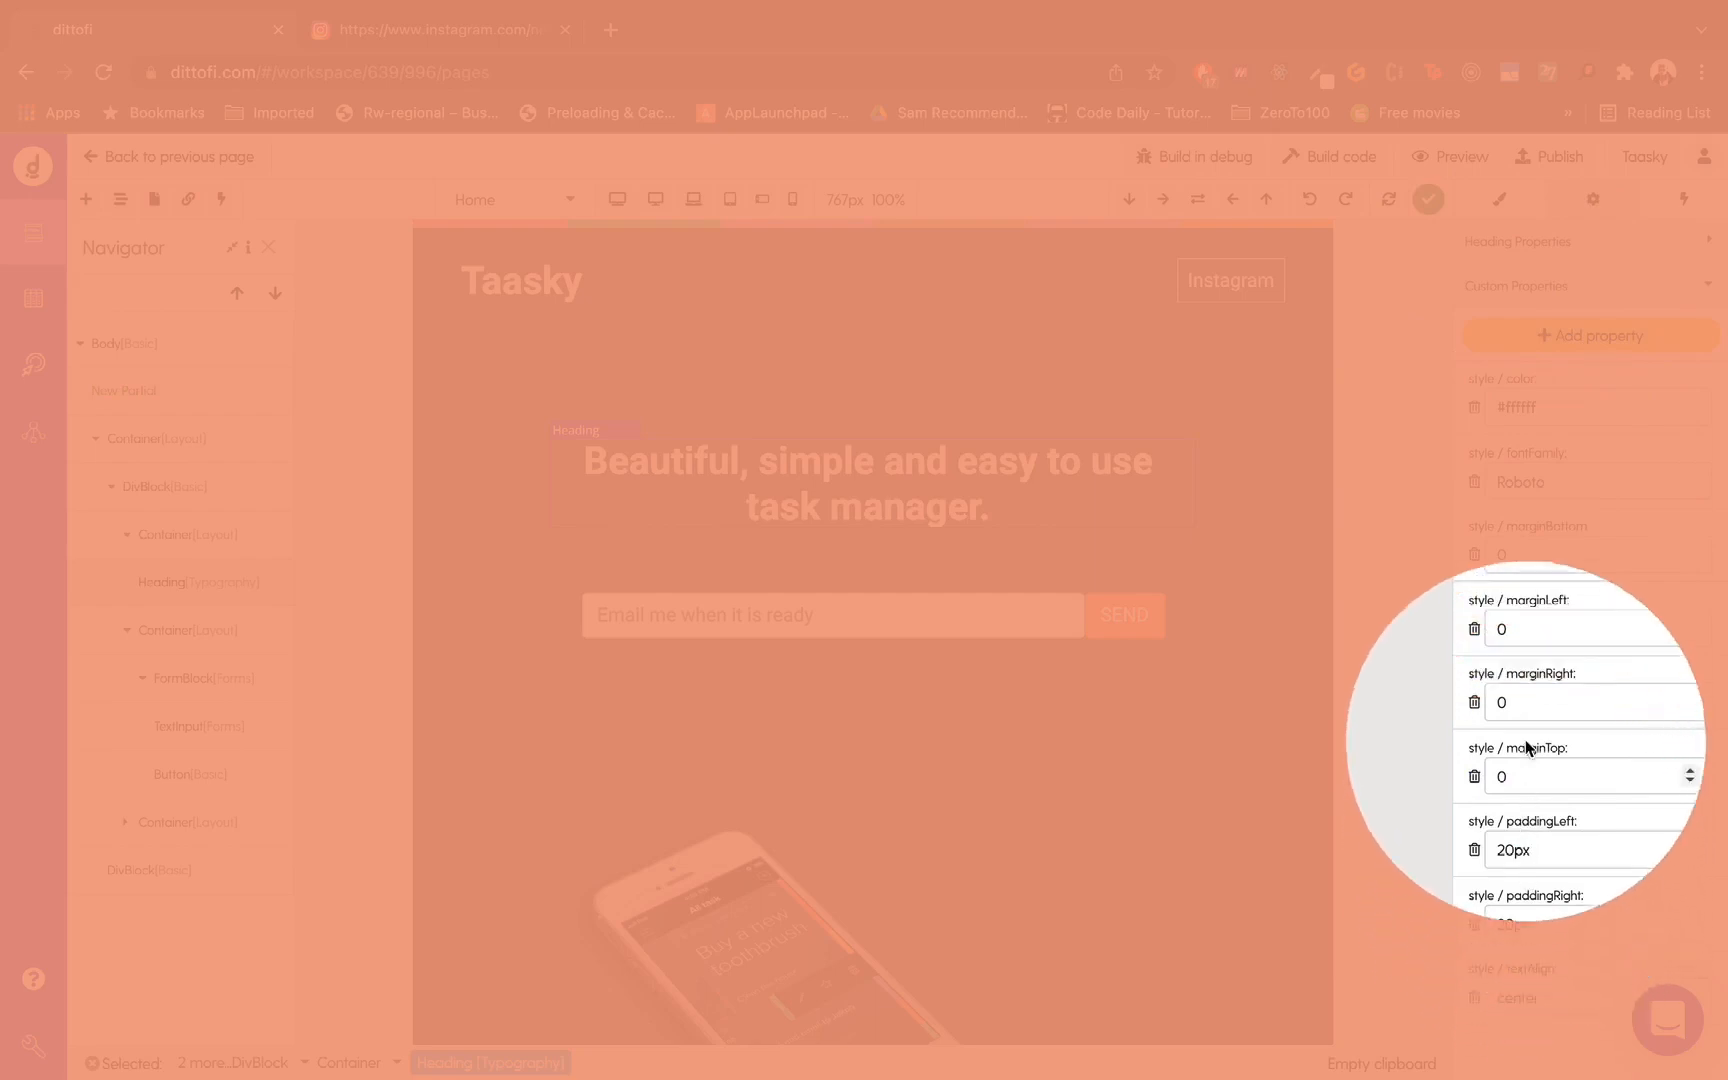
{"action": "left_click", "coordinate": [1505, 380]}
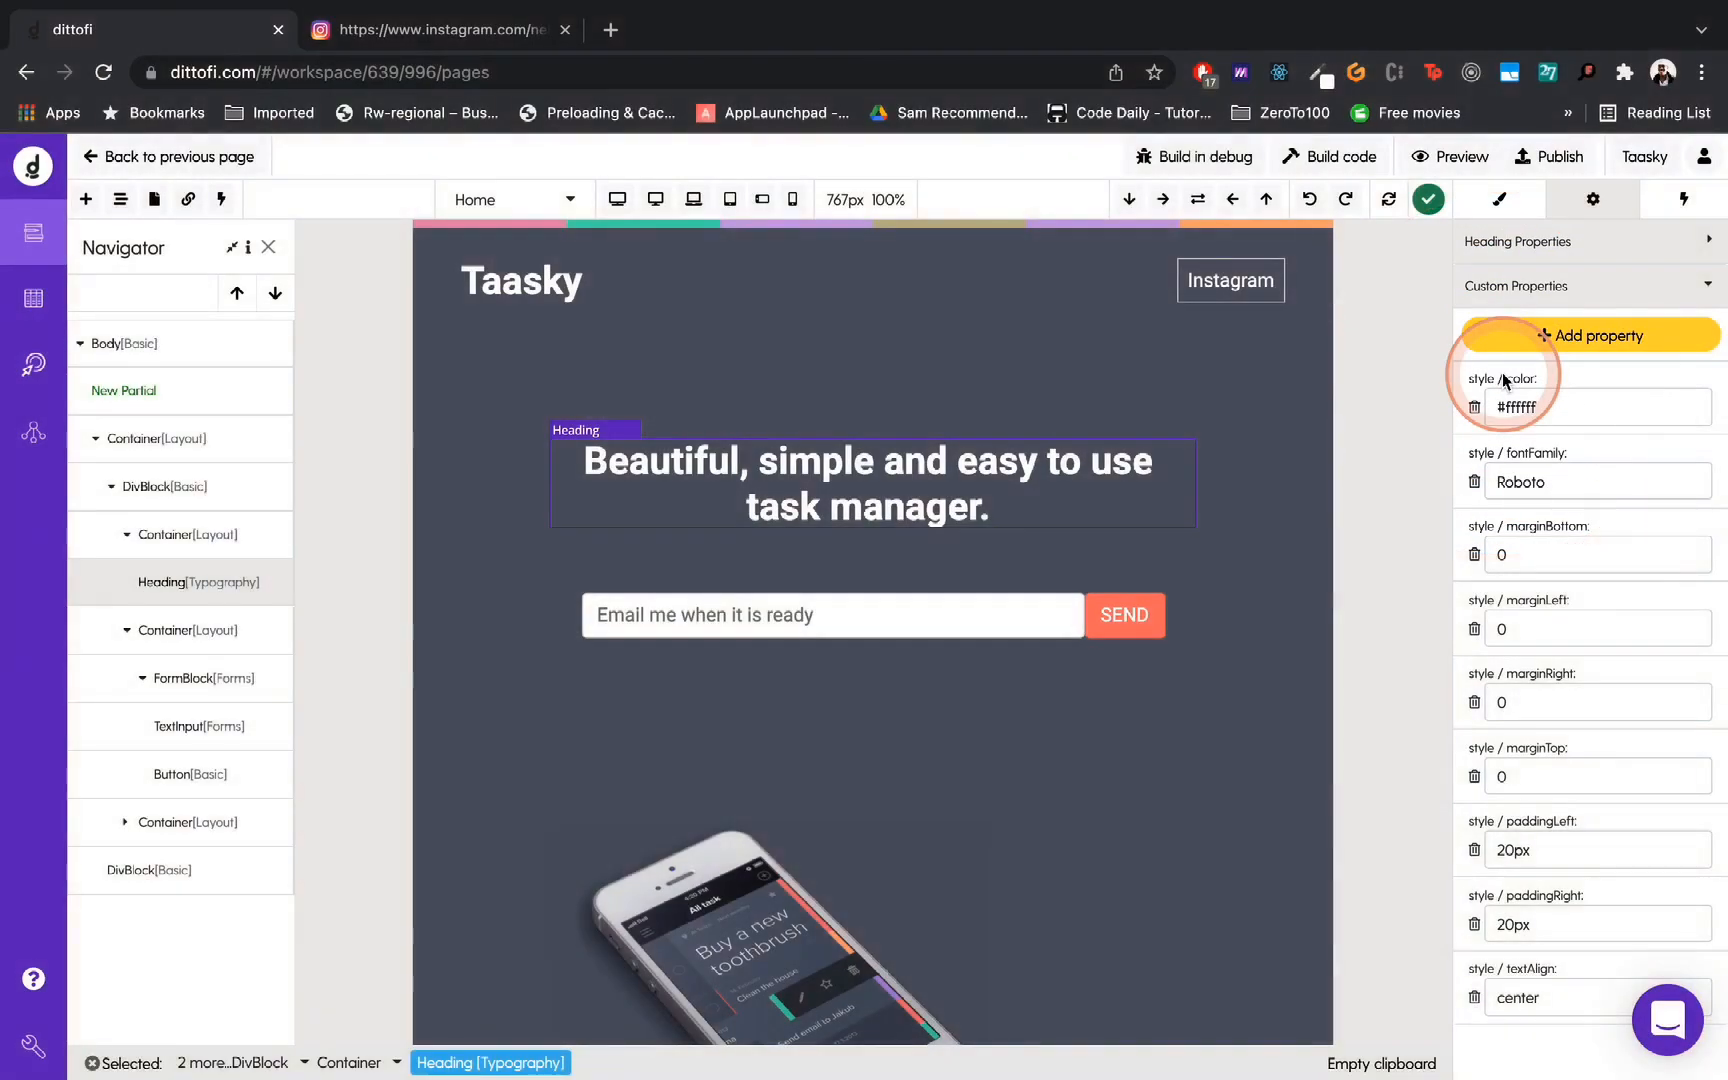
{"action": "left_click", "coordinate": [1594, 293]}
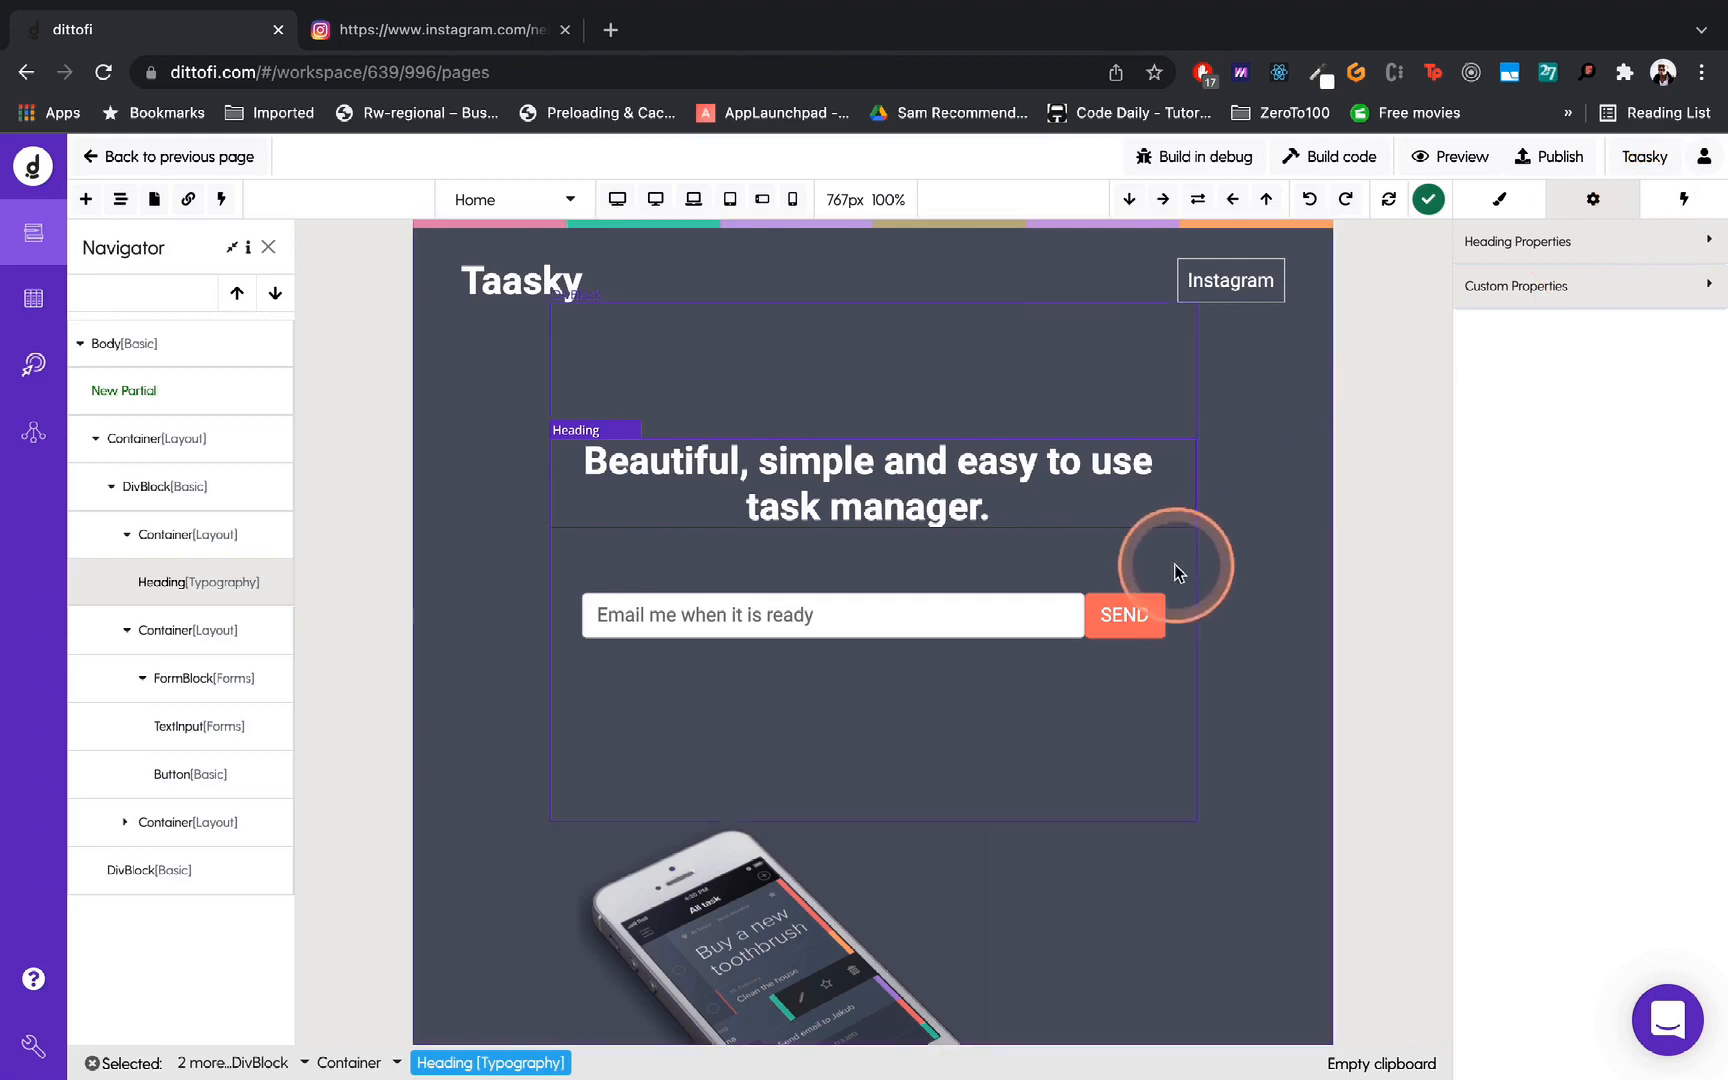
- Inspect the SEND button's workflow trigger settings and open the Check Email Existence workflow from the list of workflows
{"action": "left_click", "coordinate": [1126, 617]}
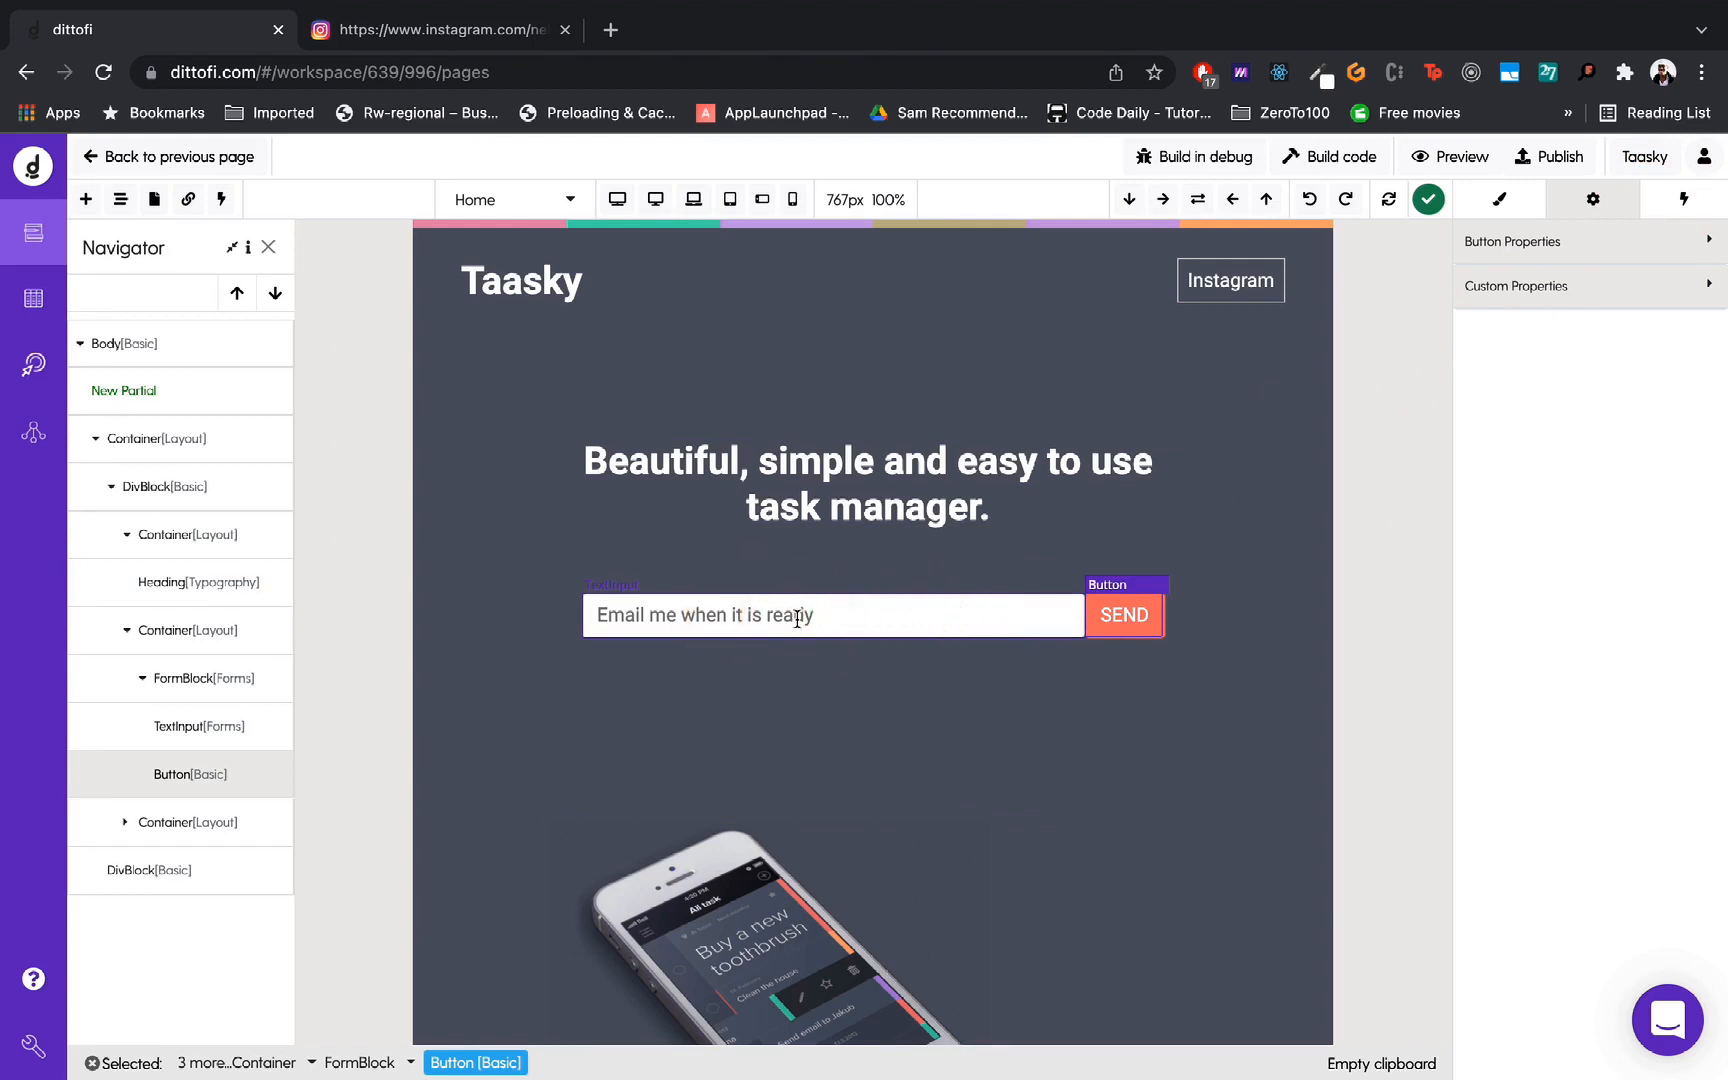
{"action": "left_click", "coordinate": [1685, 200]}
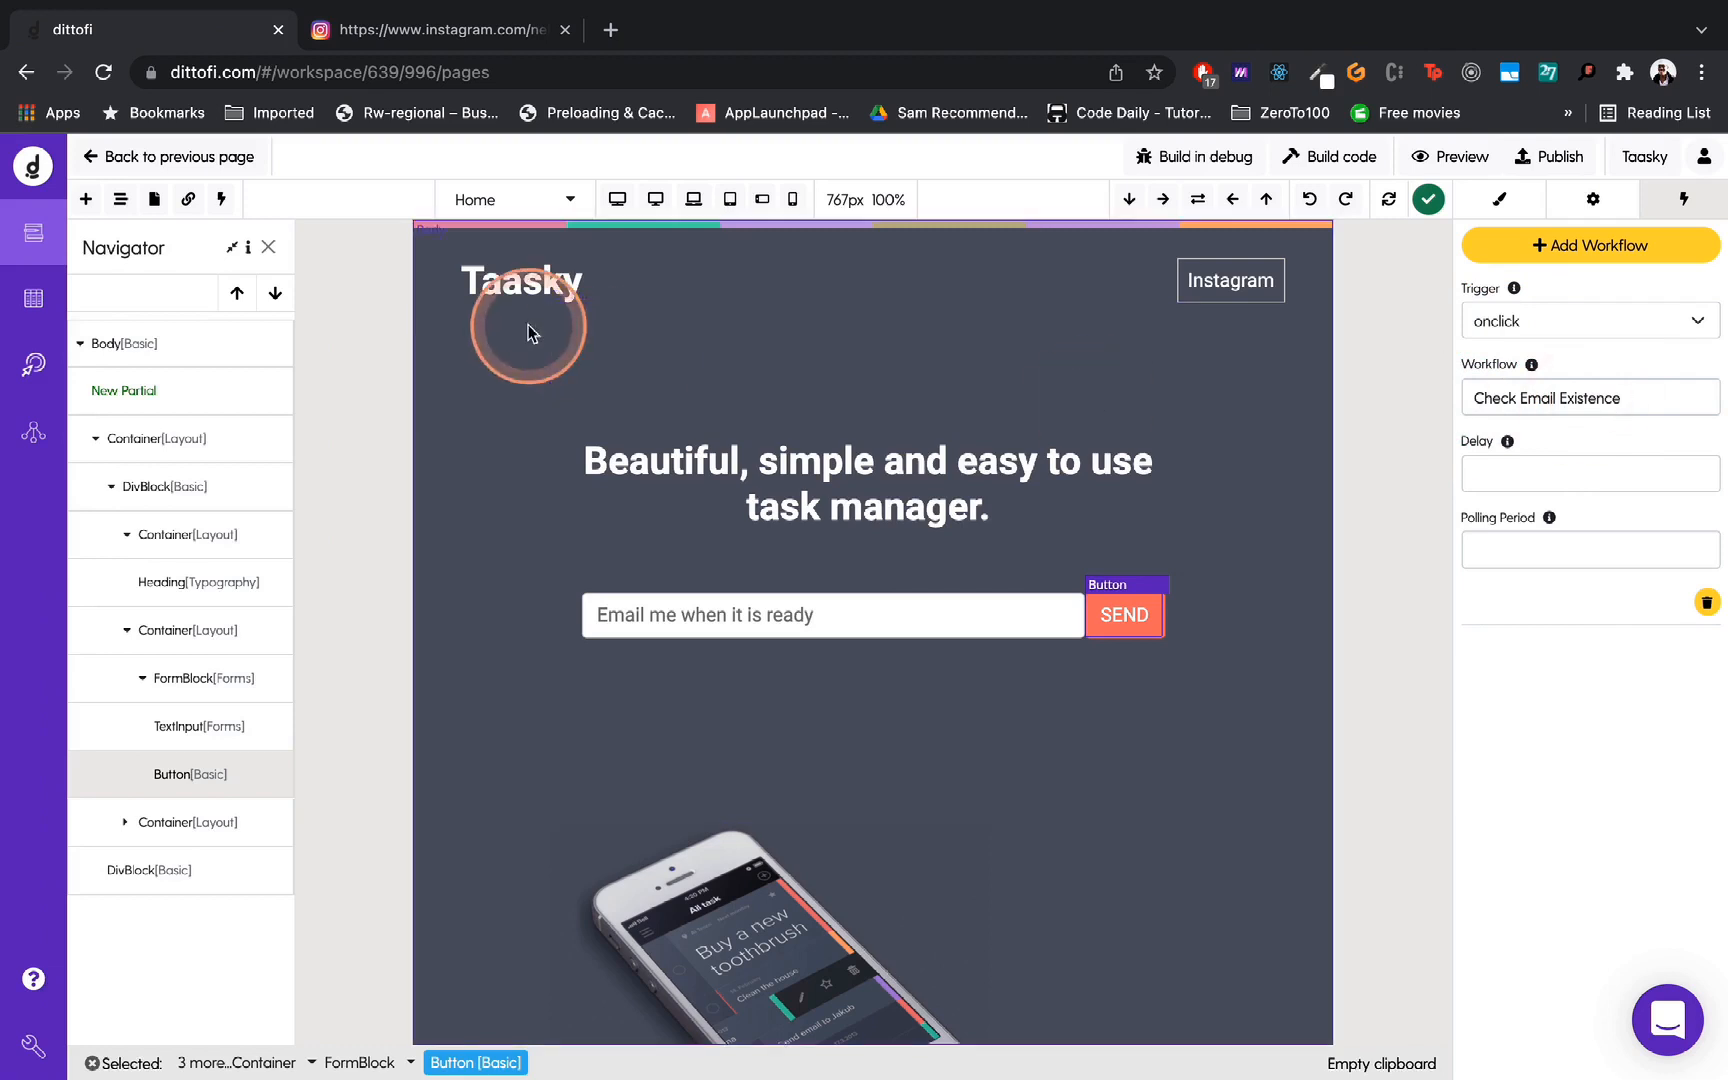
{"action": "left_click", "coordinate": [221, 199]}
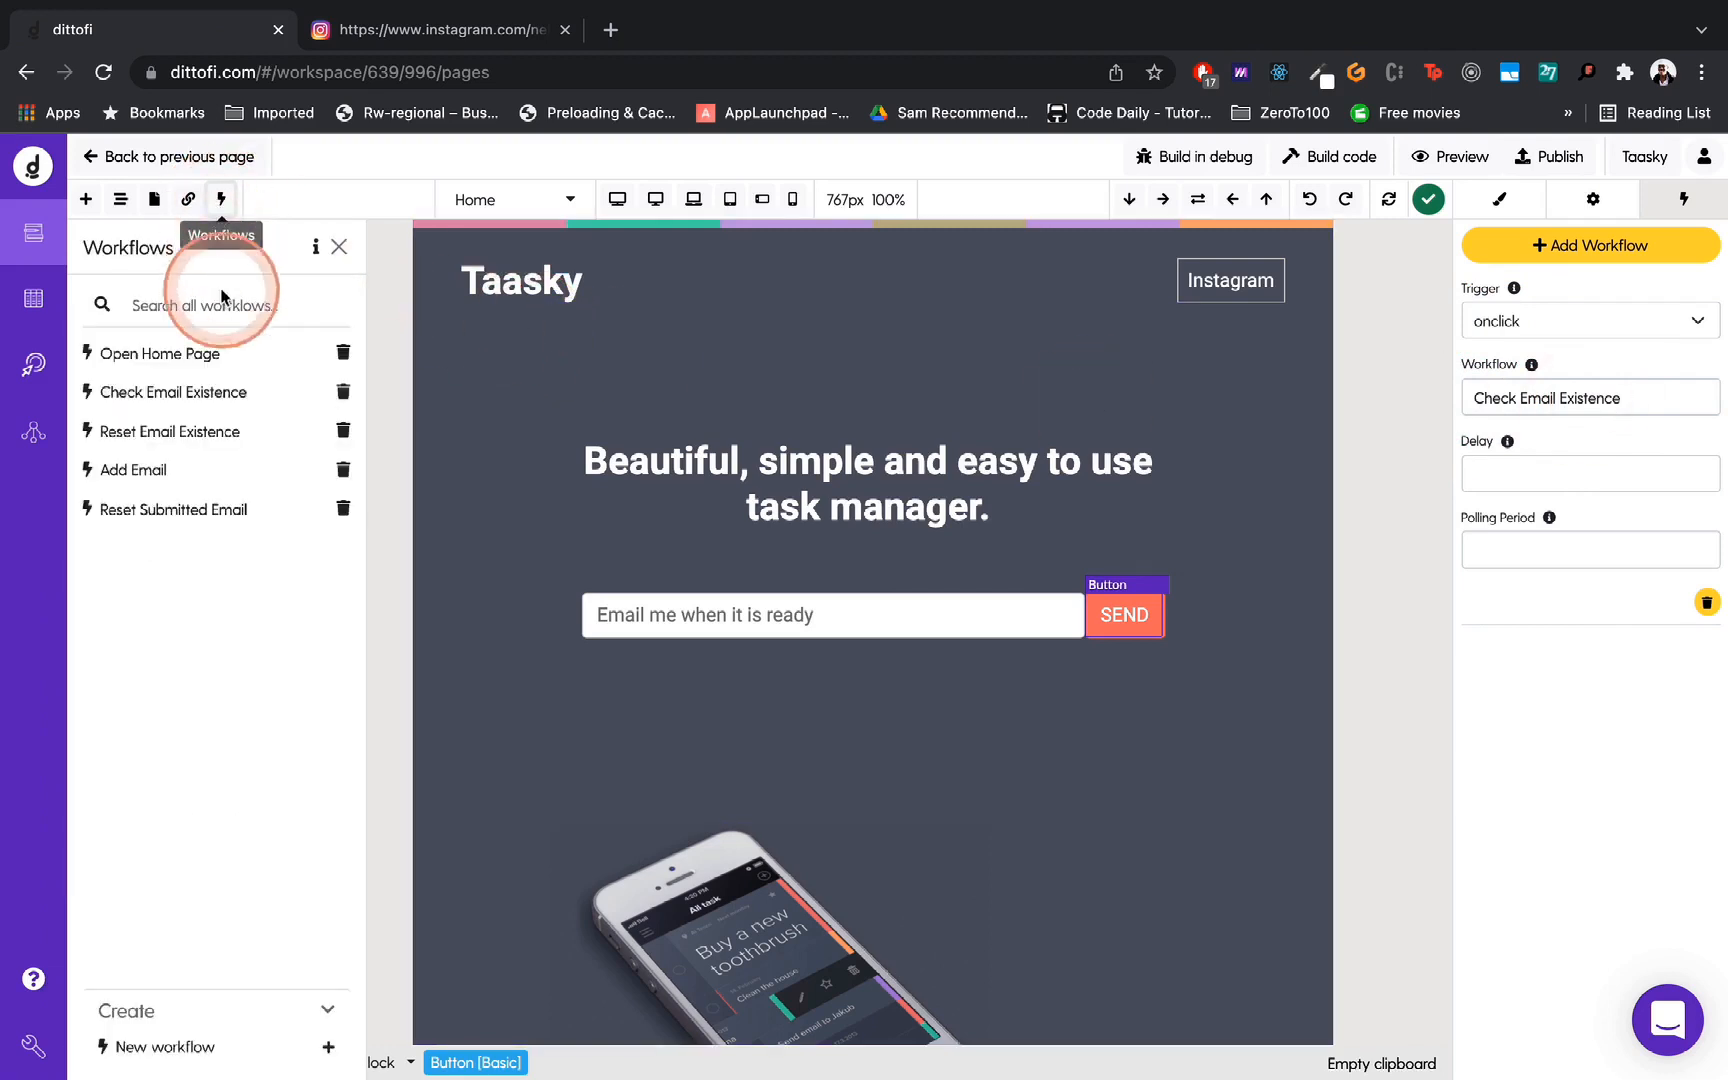
{"action": "left_click", "coordinate": [182, 397]}
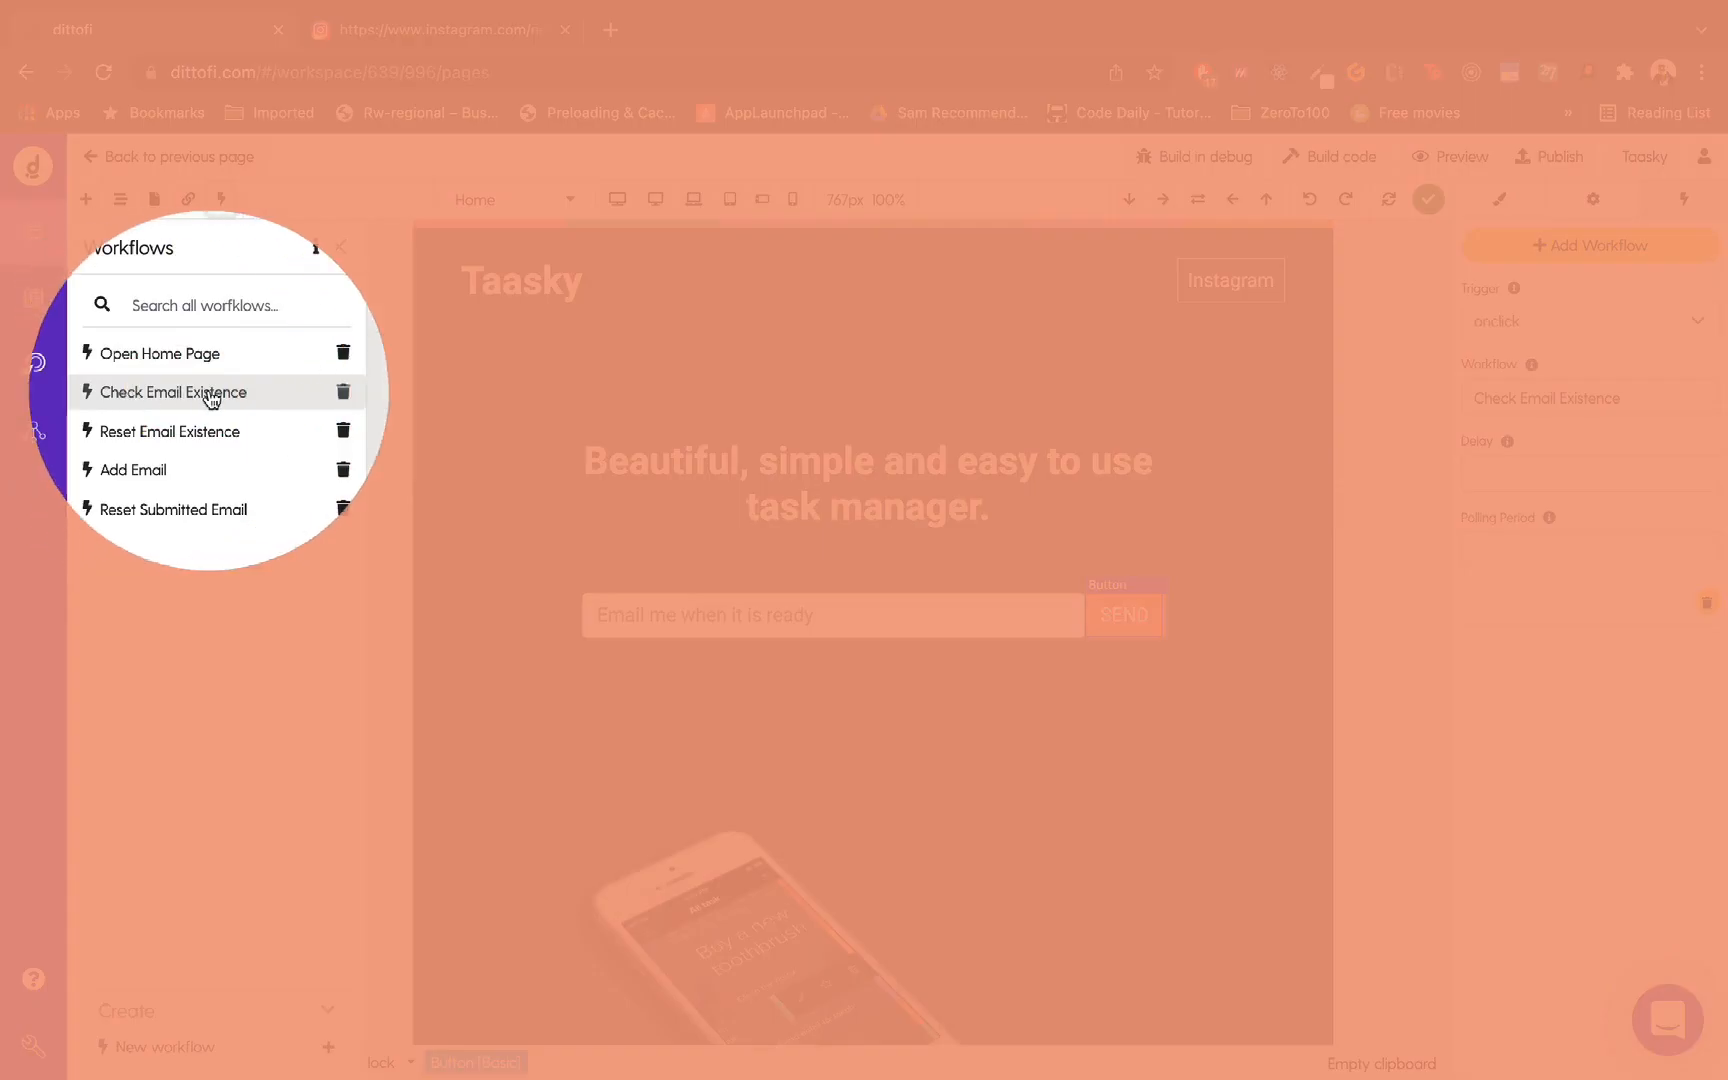
{"action": "left_click", "coordinate": [210, 395]}
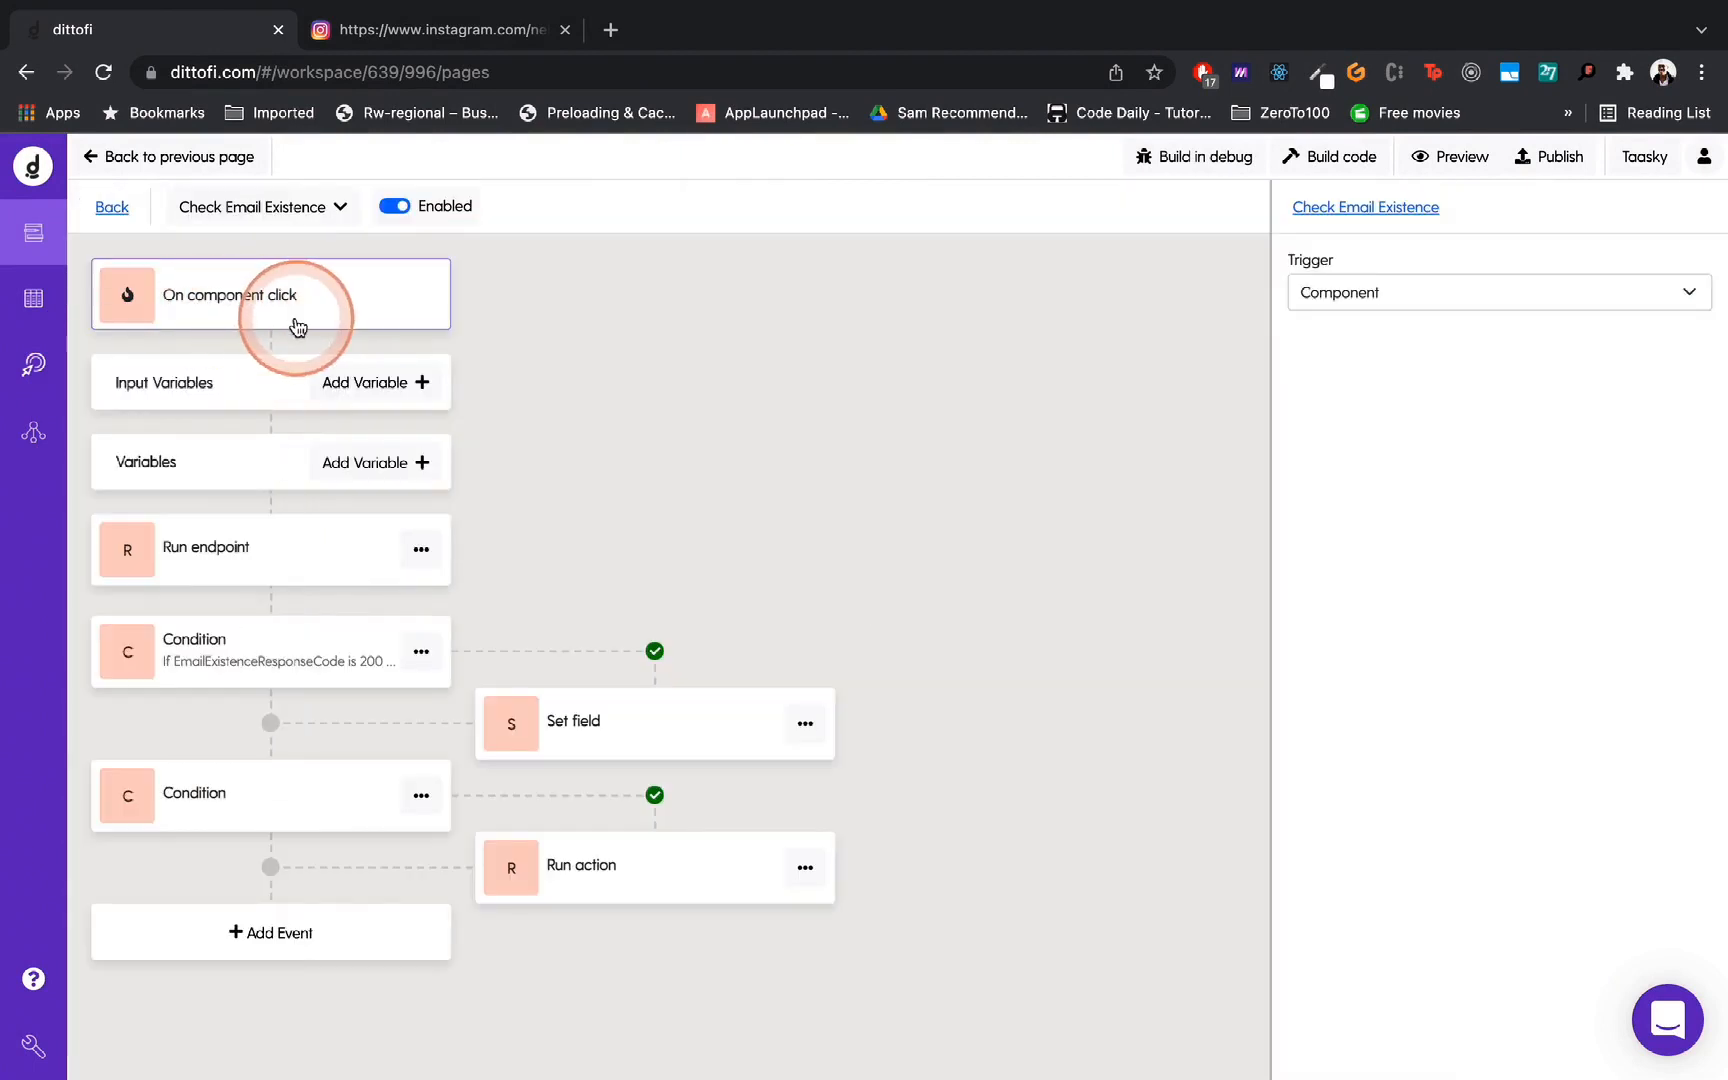
- Examine the Run endpoint, Condition and Set field events of the Check Email Existence workflow and return to the Home page canvas
{"action": "left_click", "coordinate": [252, 552]}
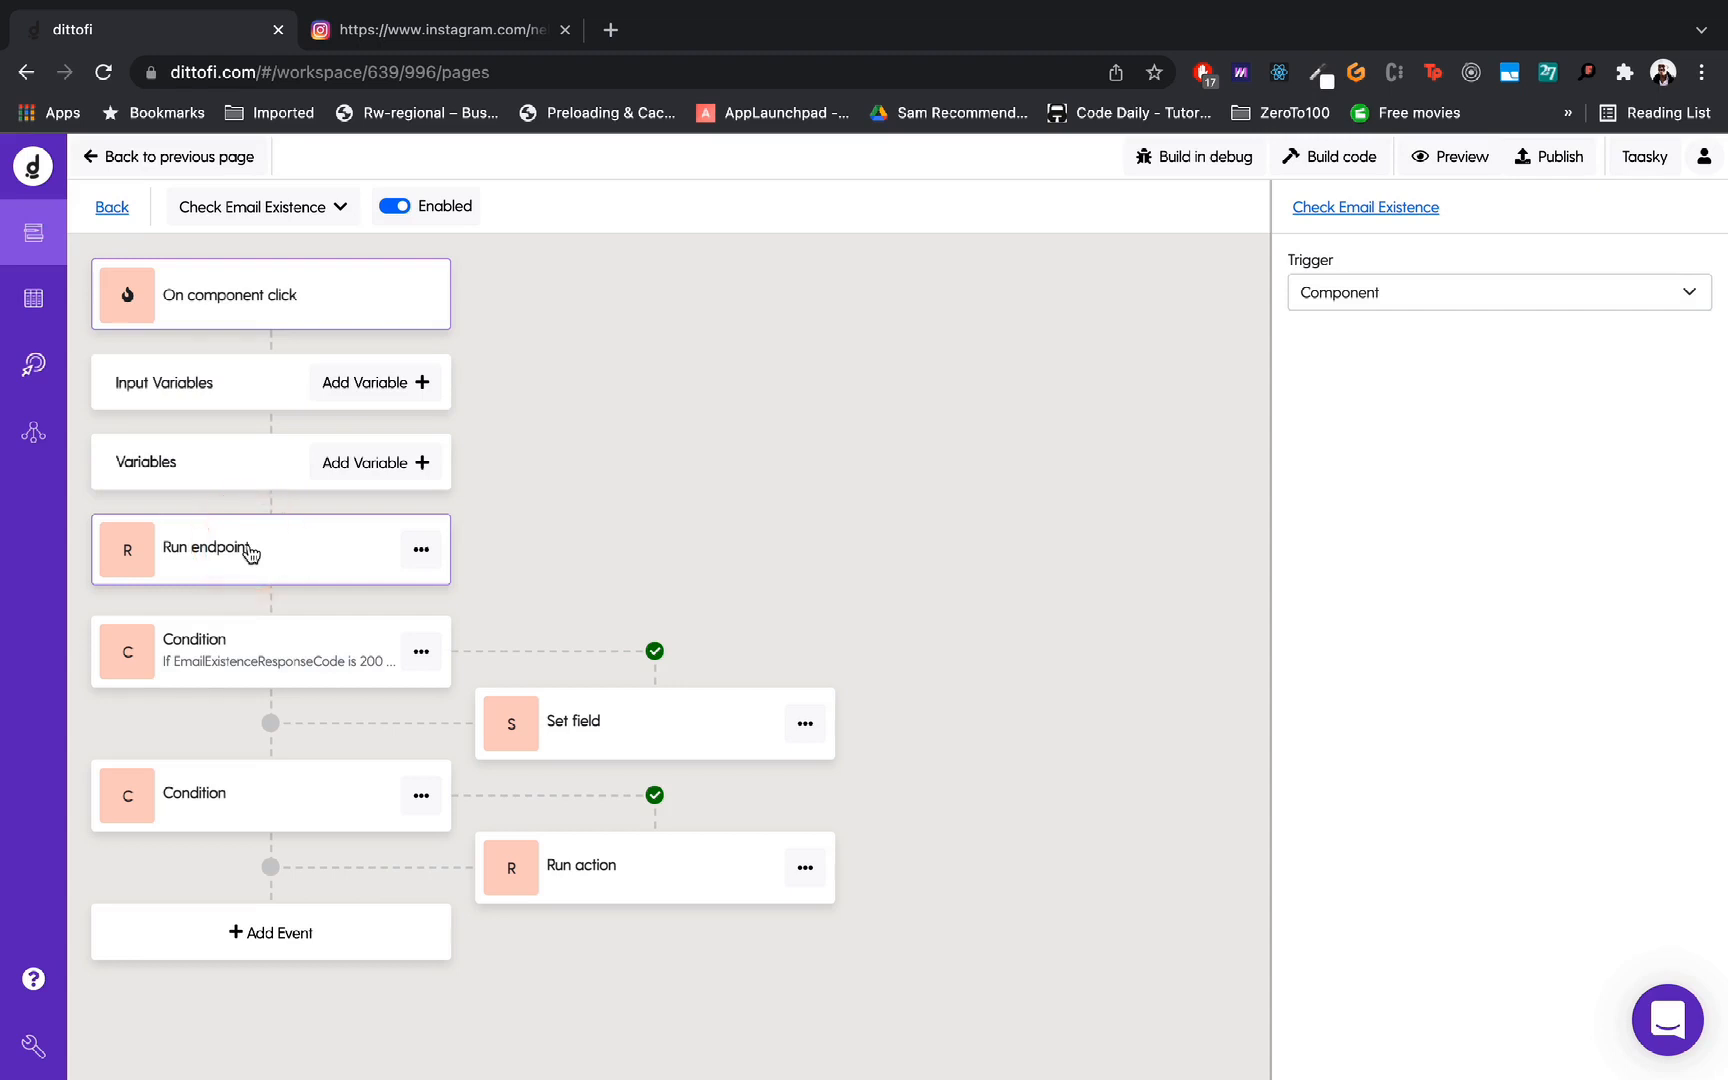
{"action": "left_click", "coordinate": [283, 650]}
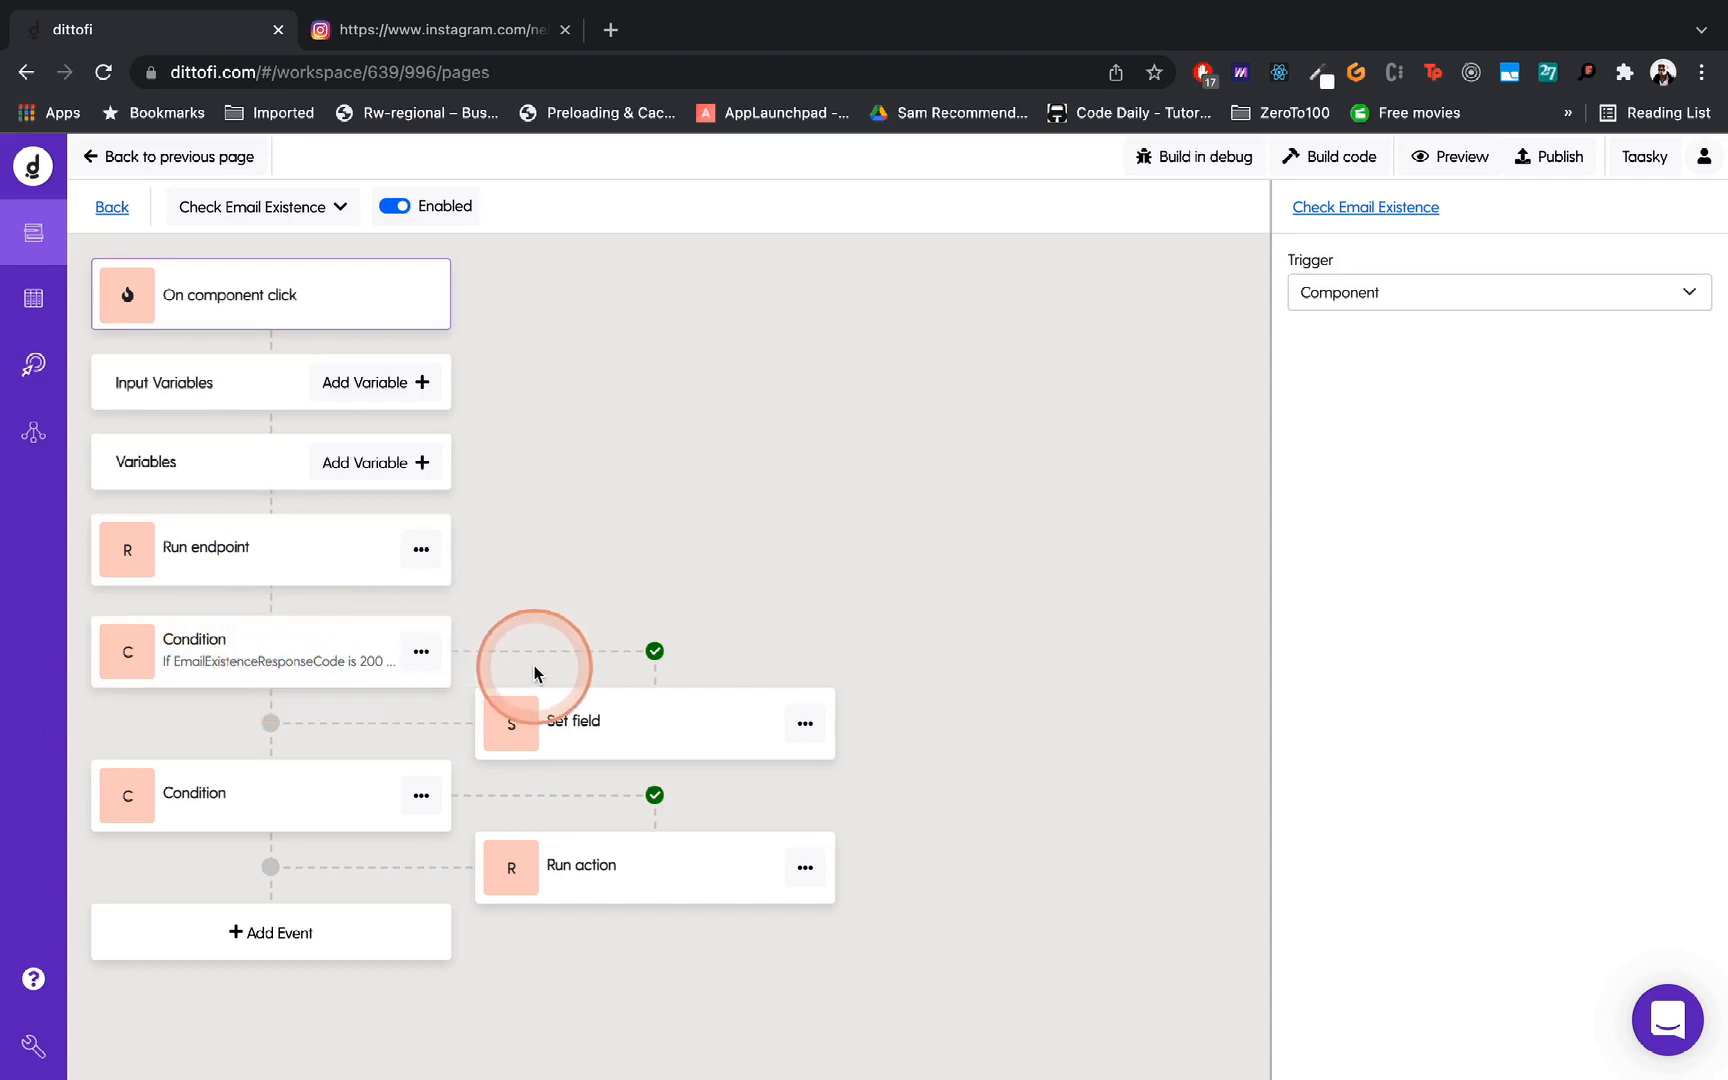
{"action": "left_click", "coordinate": [505, 717]}
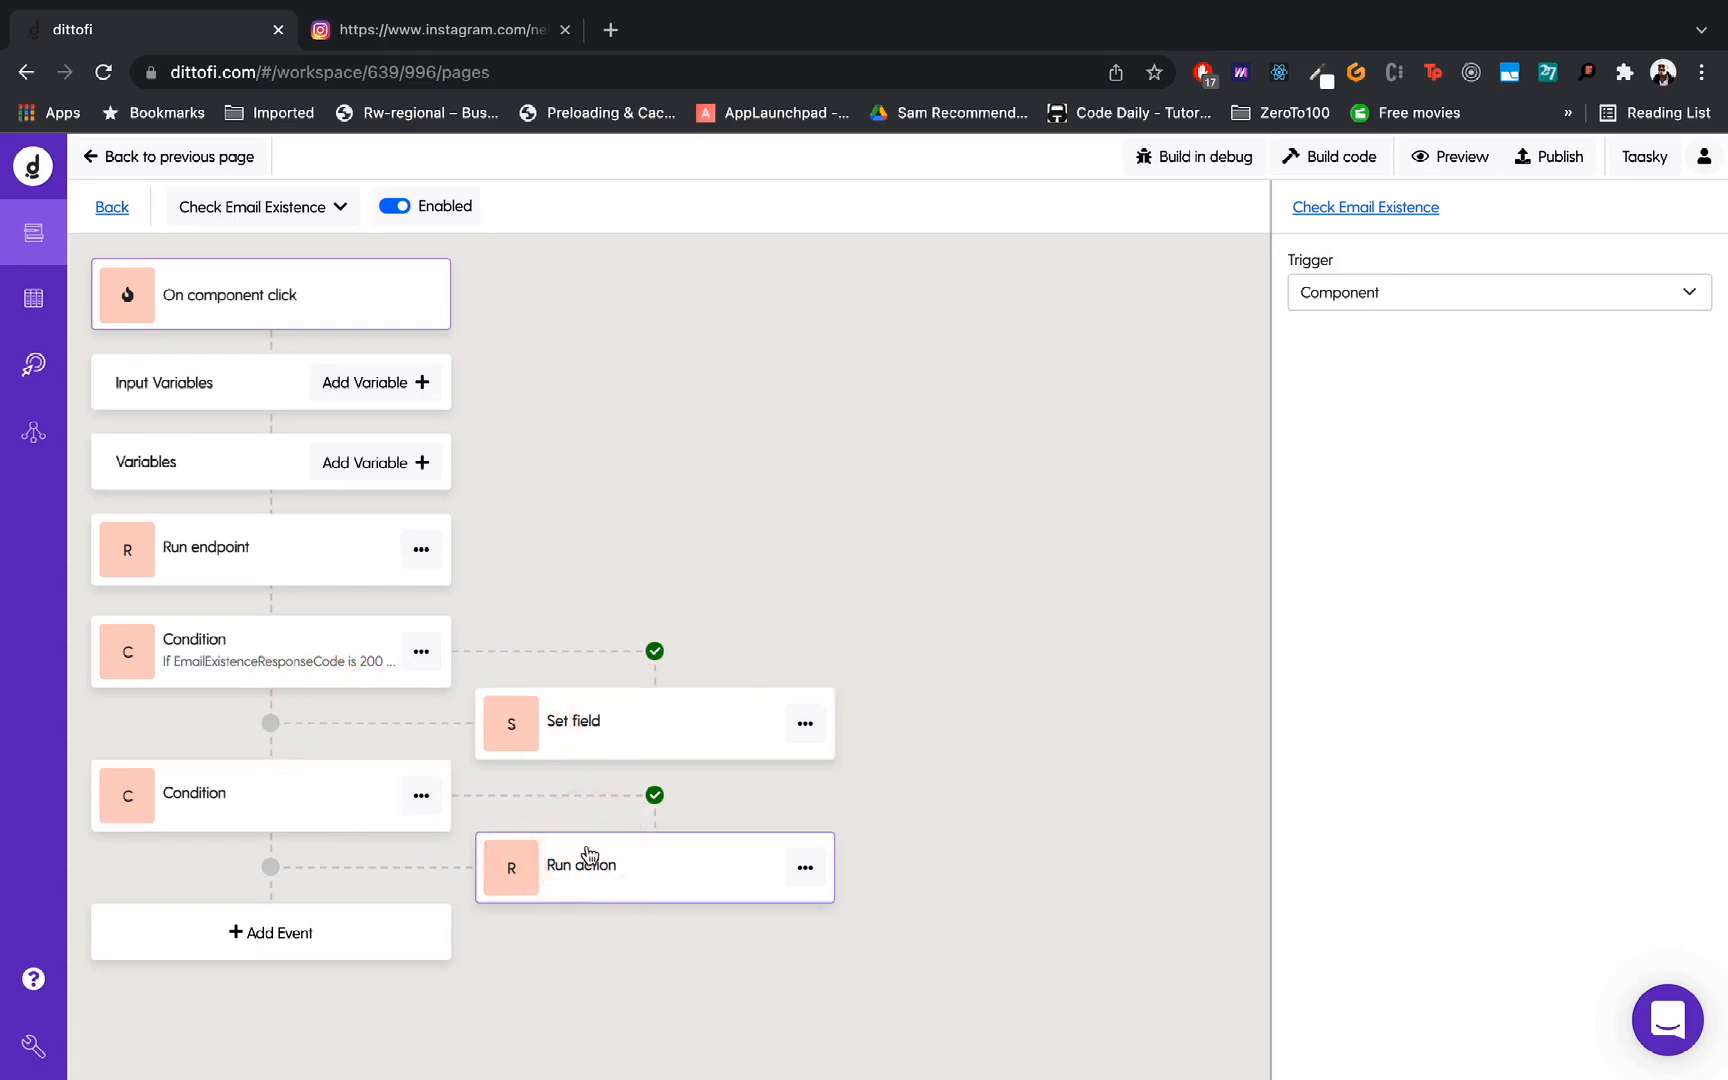
{"action": "left_click", "coordinate": [112, 212]}
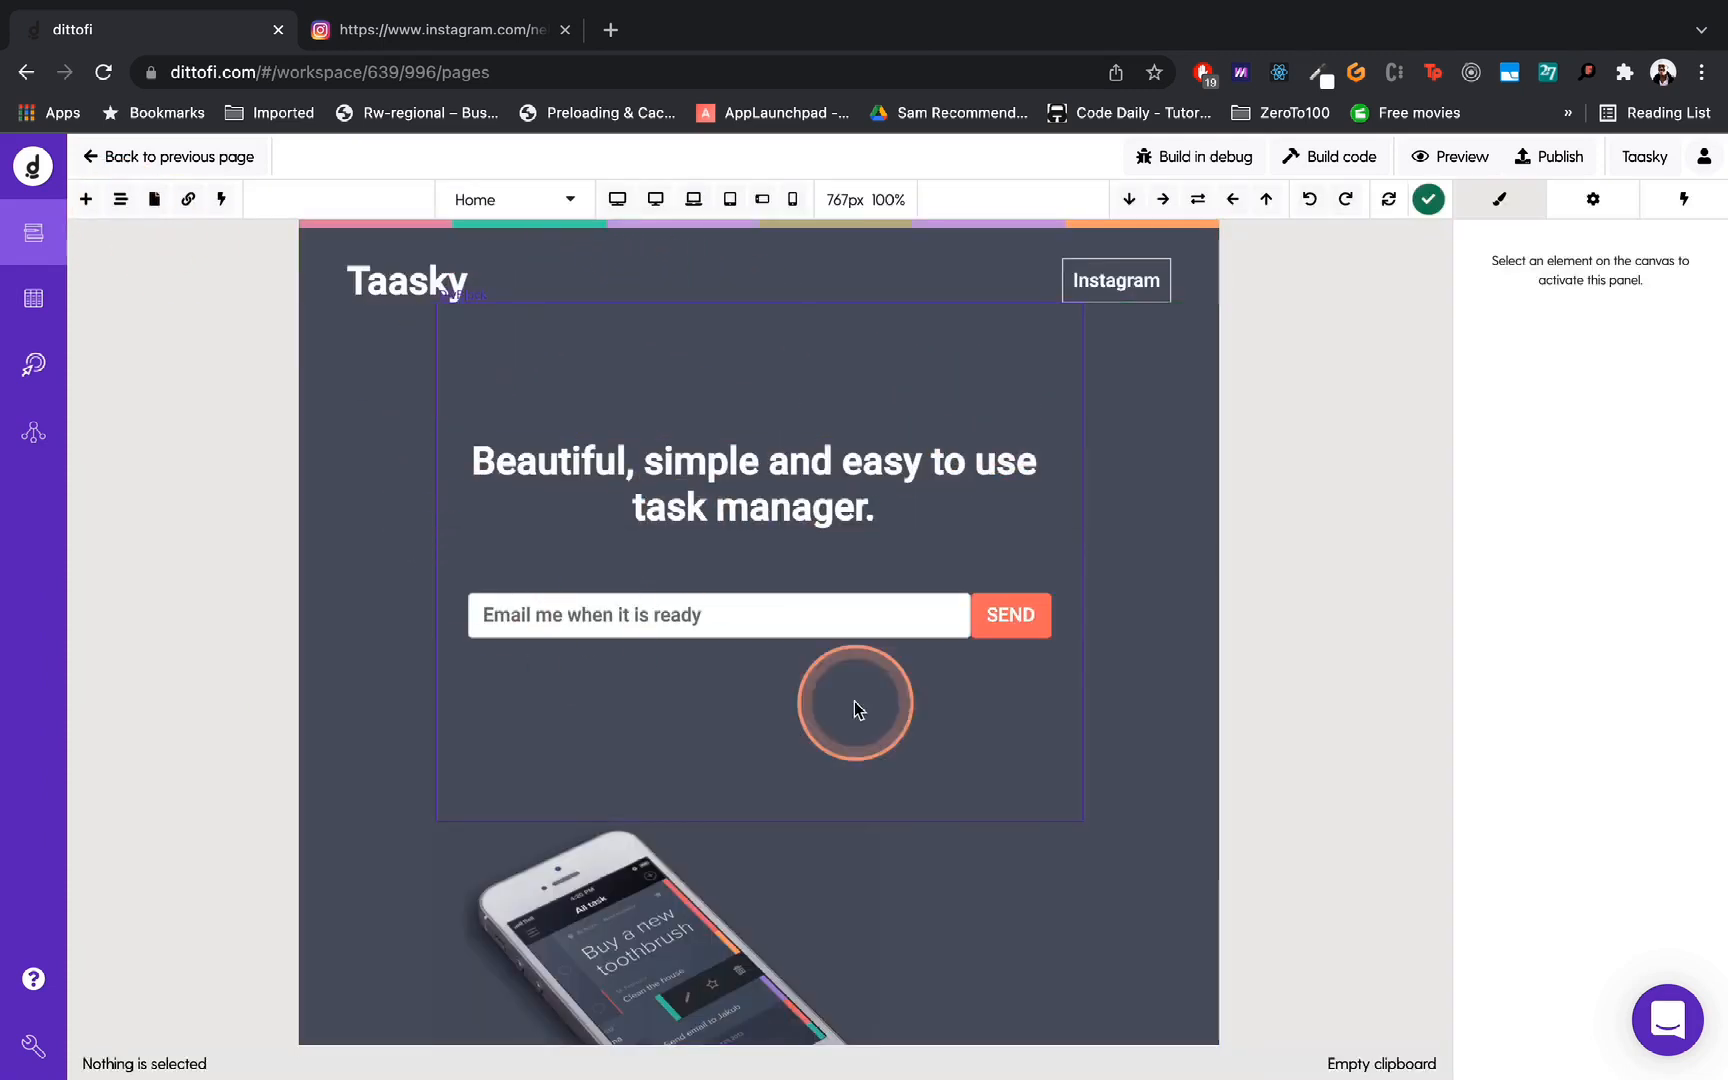